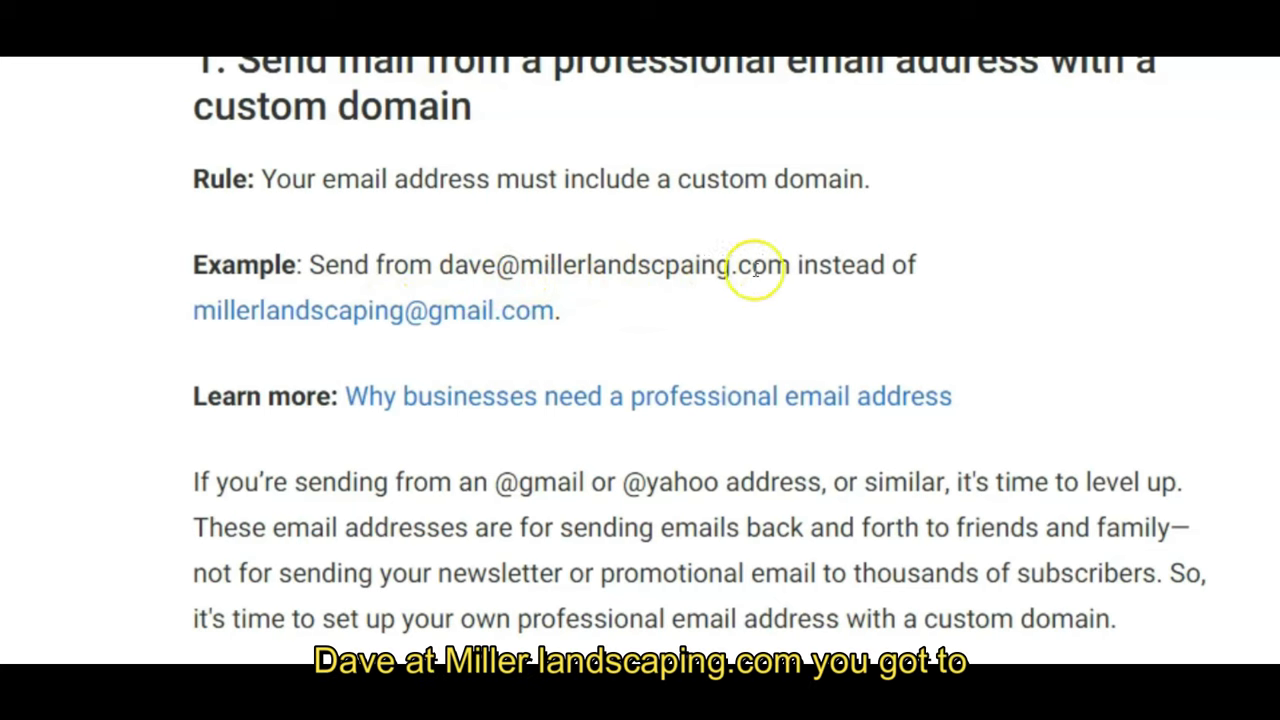
pyautogui.moveTo(790, 268); pyautogui.dragTo(519, 270)
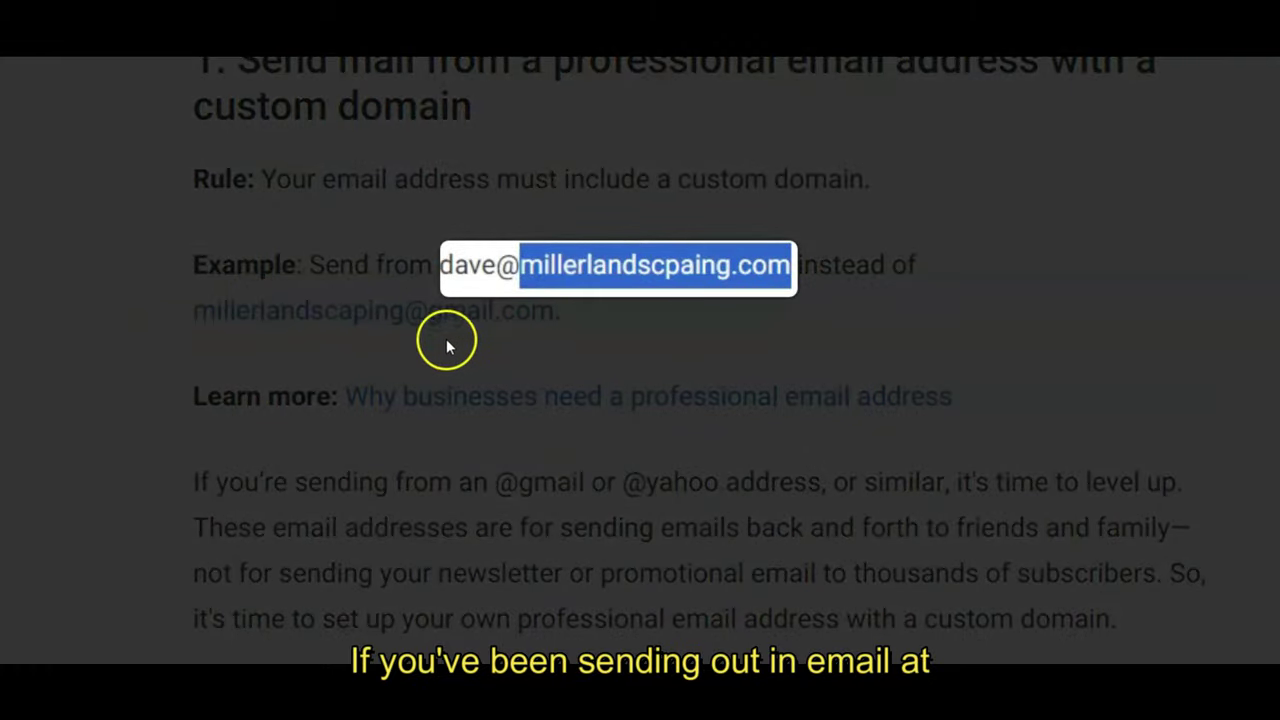
pyautogui.moveTo(594, 321); pyautogui.dragTo(66, 329)
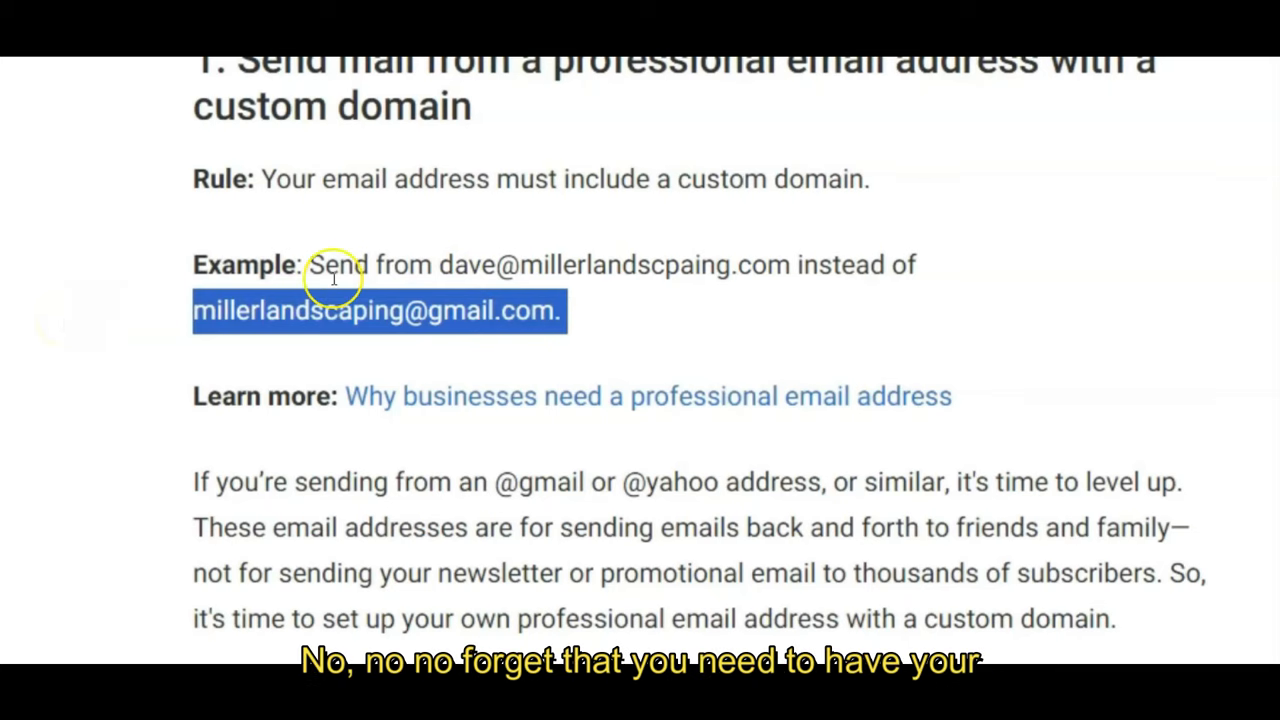
pyautogui.click(643, 307)
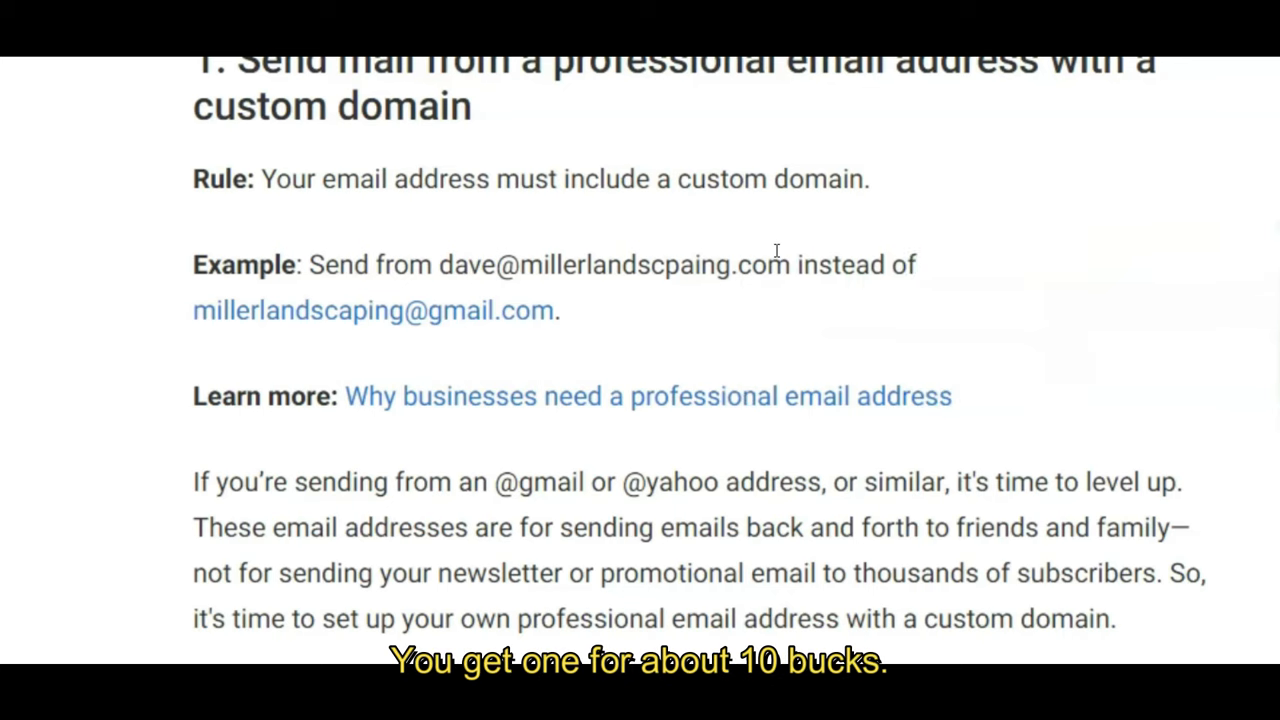
pyautogui.click(782, 250)
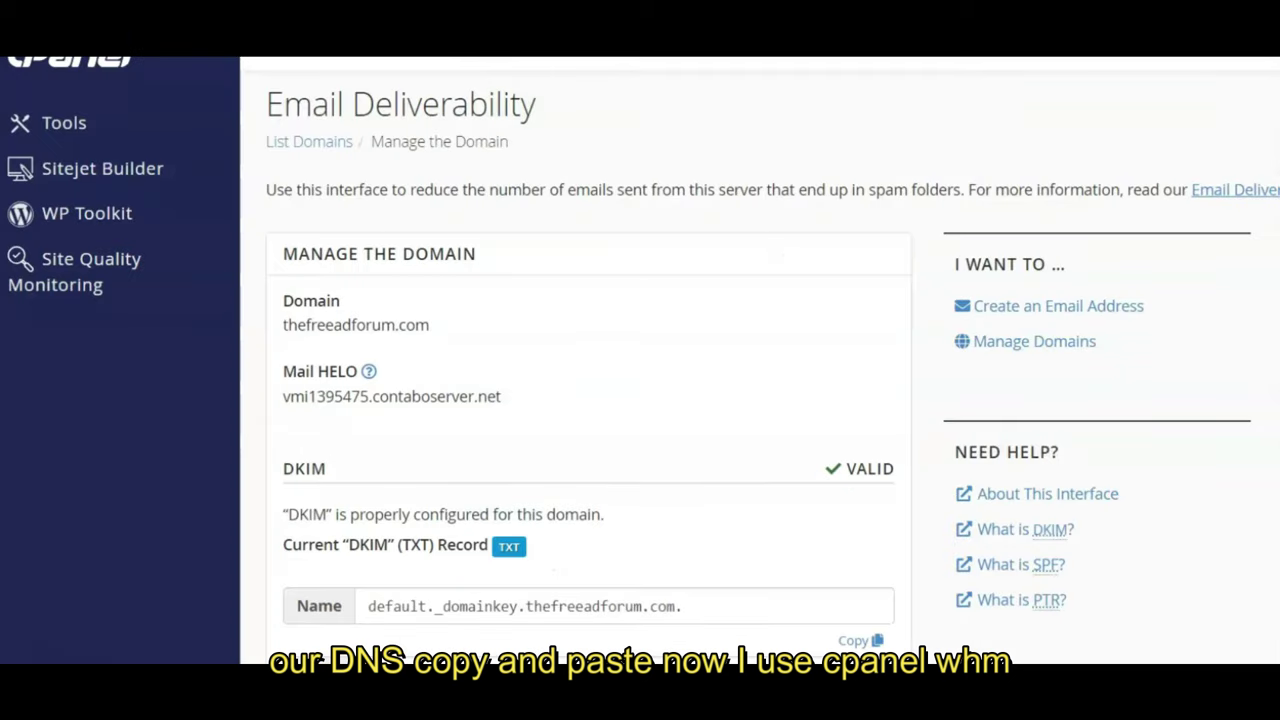
# Step: Copy the DKIM record name for thefreeadforum.com from cPanel's Email Deliverability page
pyautogui.click(925, 81)
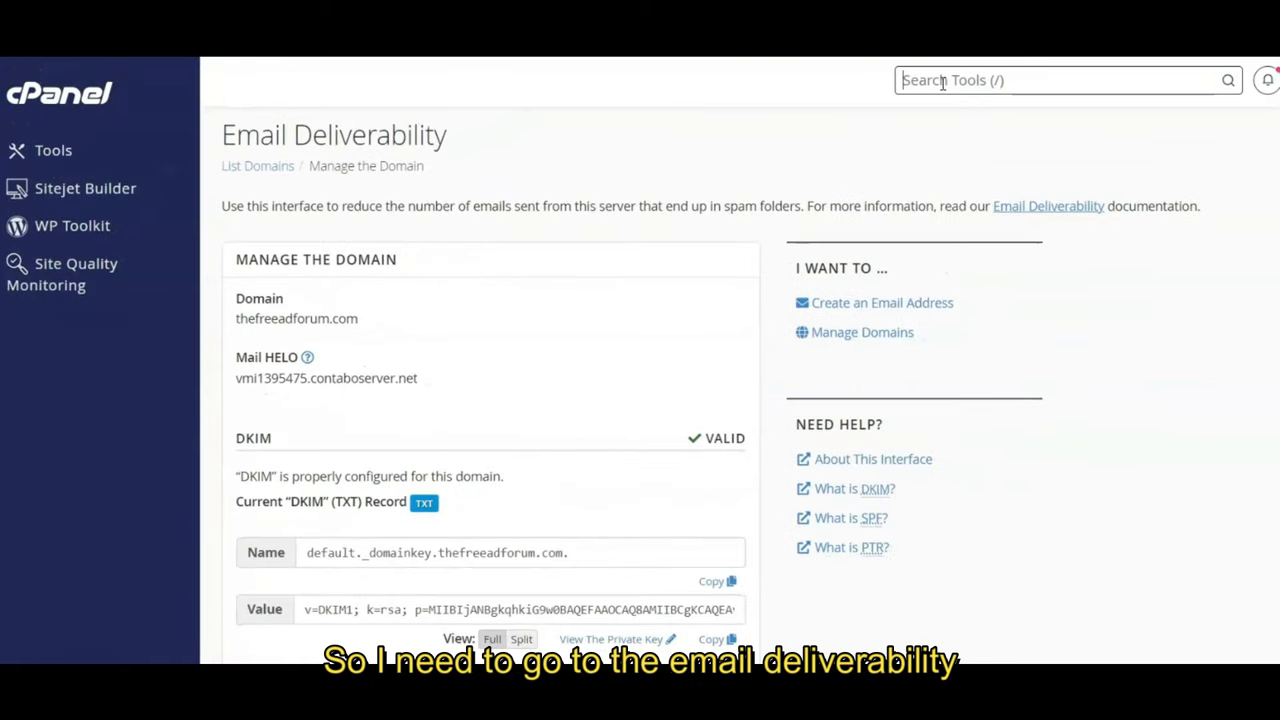
pyautogui.write('email d')
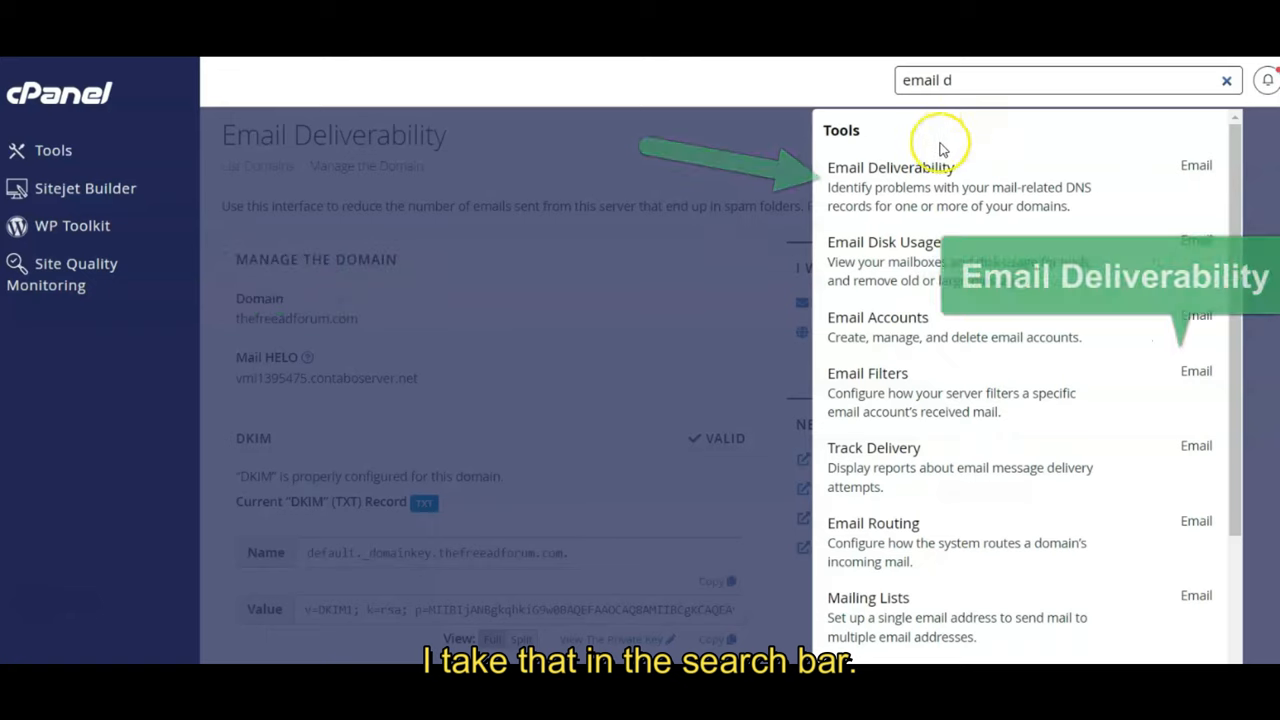
pyautogui.click(916, 170)
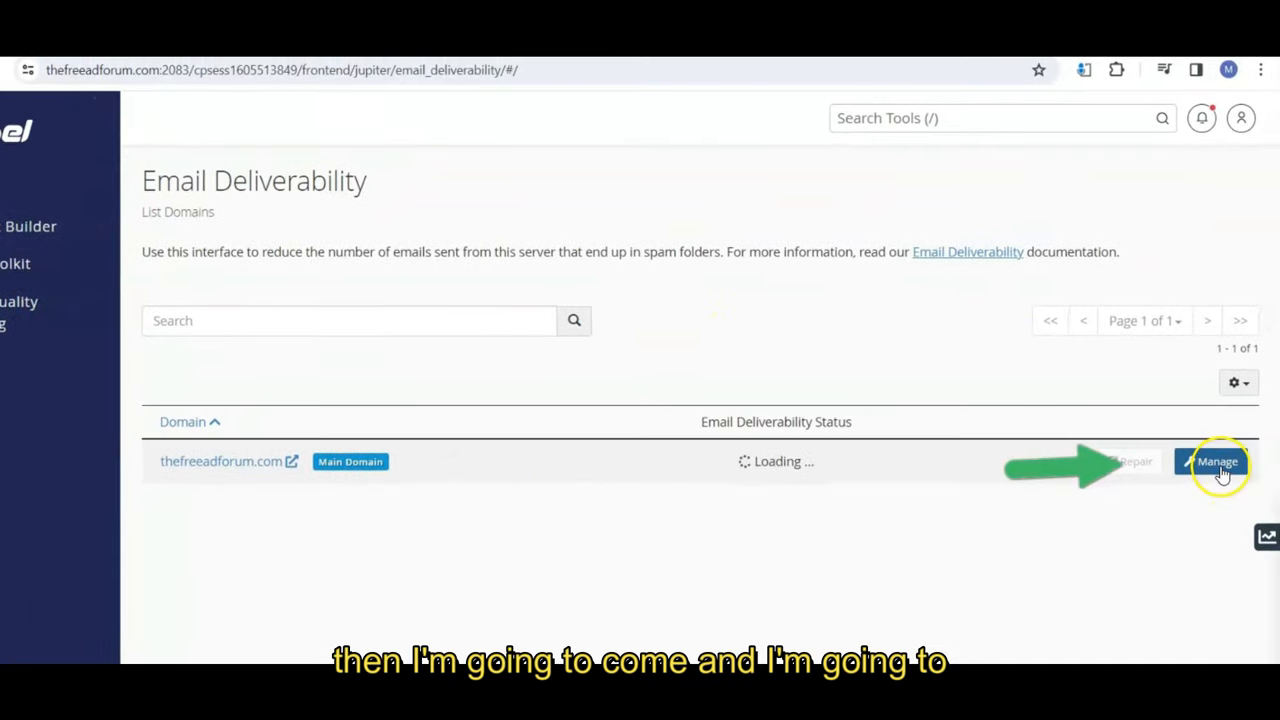
pyautogui.click(1234, 453)
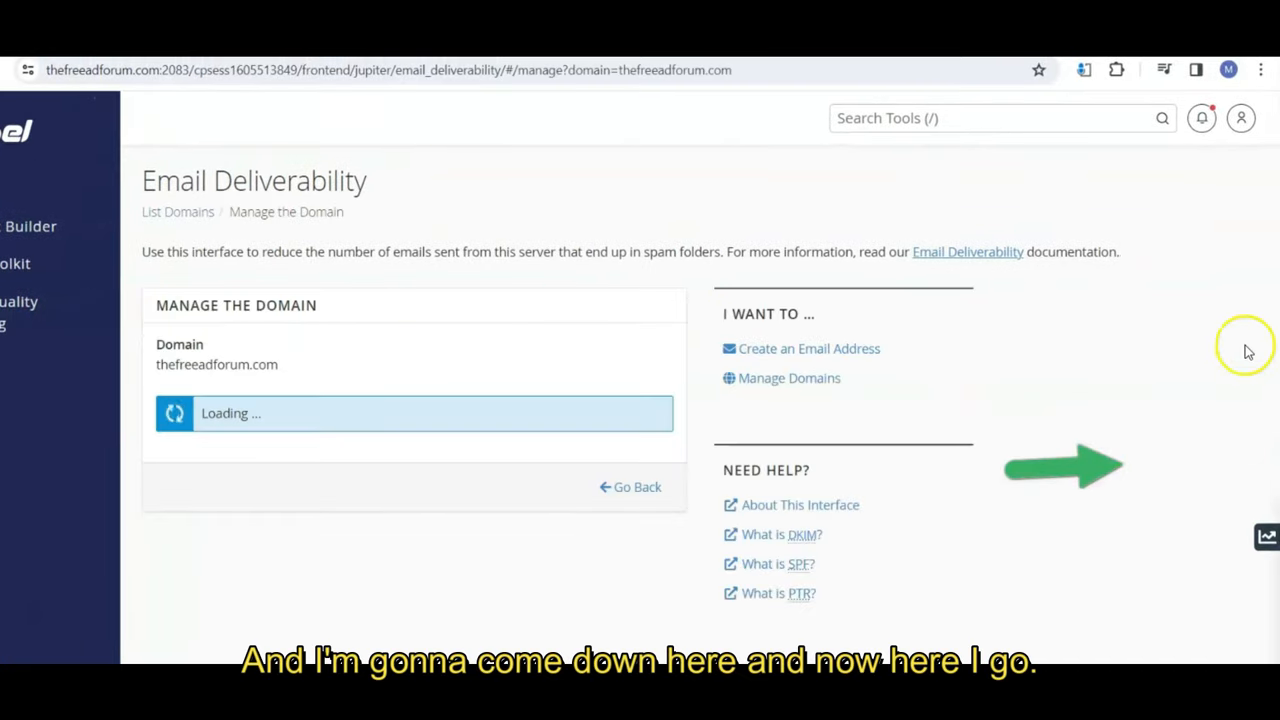
pyautogui.moveTo(1274, 270); pyautogui.dragTo(1274, 388)
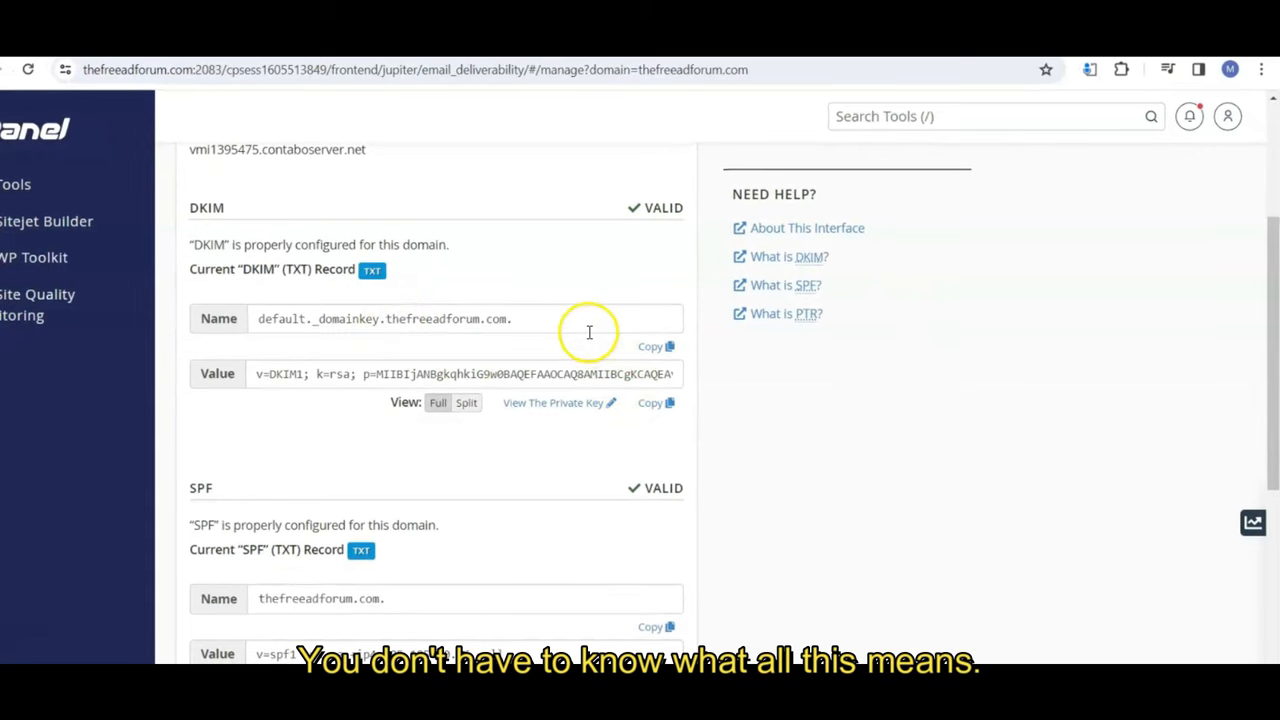
pyautogui.click(656, 346)
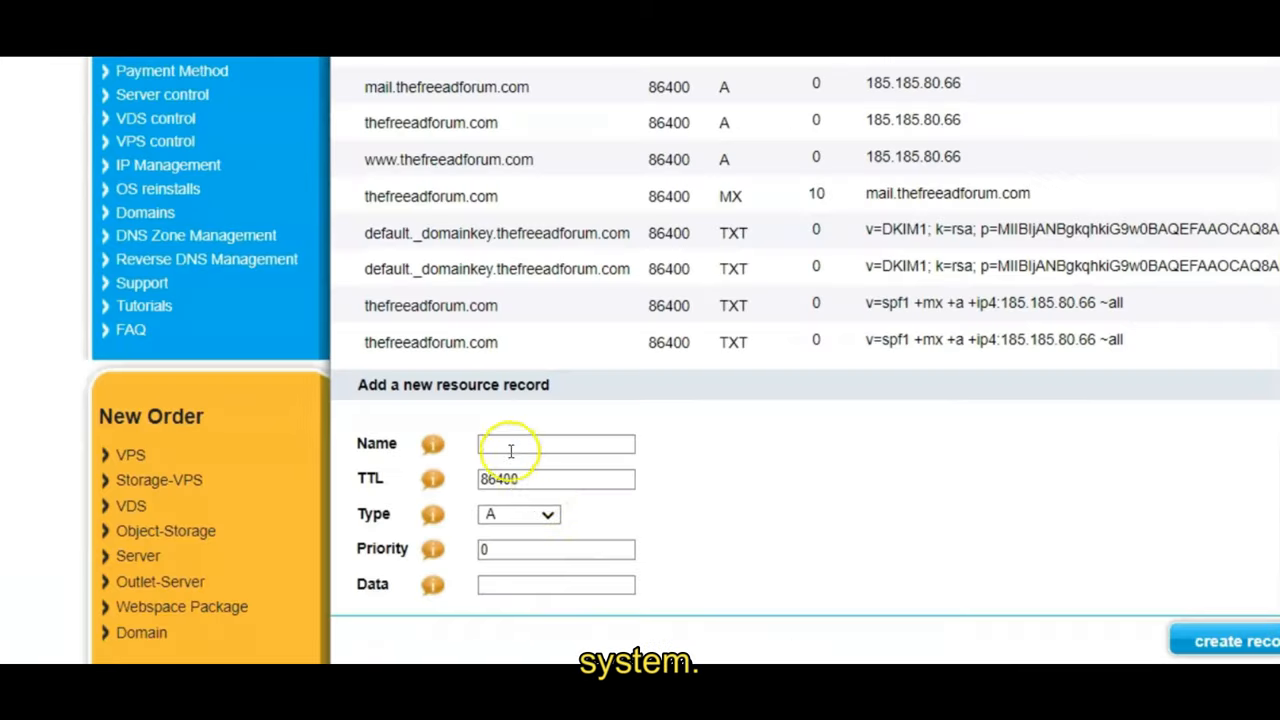
# Step: Paste the DKIM record name into the new-record form and set its type to TXT
pyautogui.click(502, 446)
pyautogui.hotkey('ctrl', 'v')
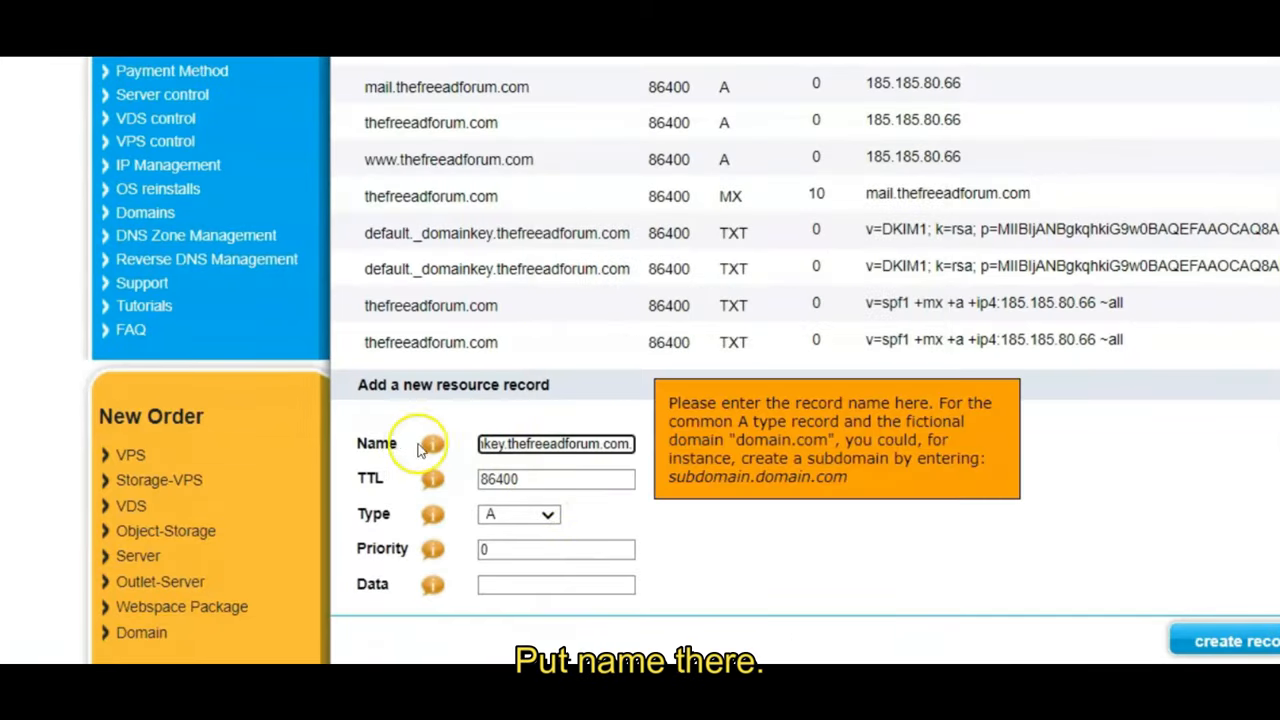
pyautogui.click(545, 514)
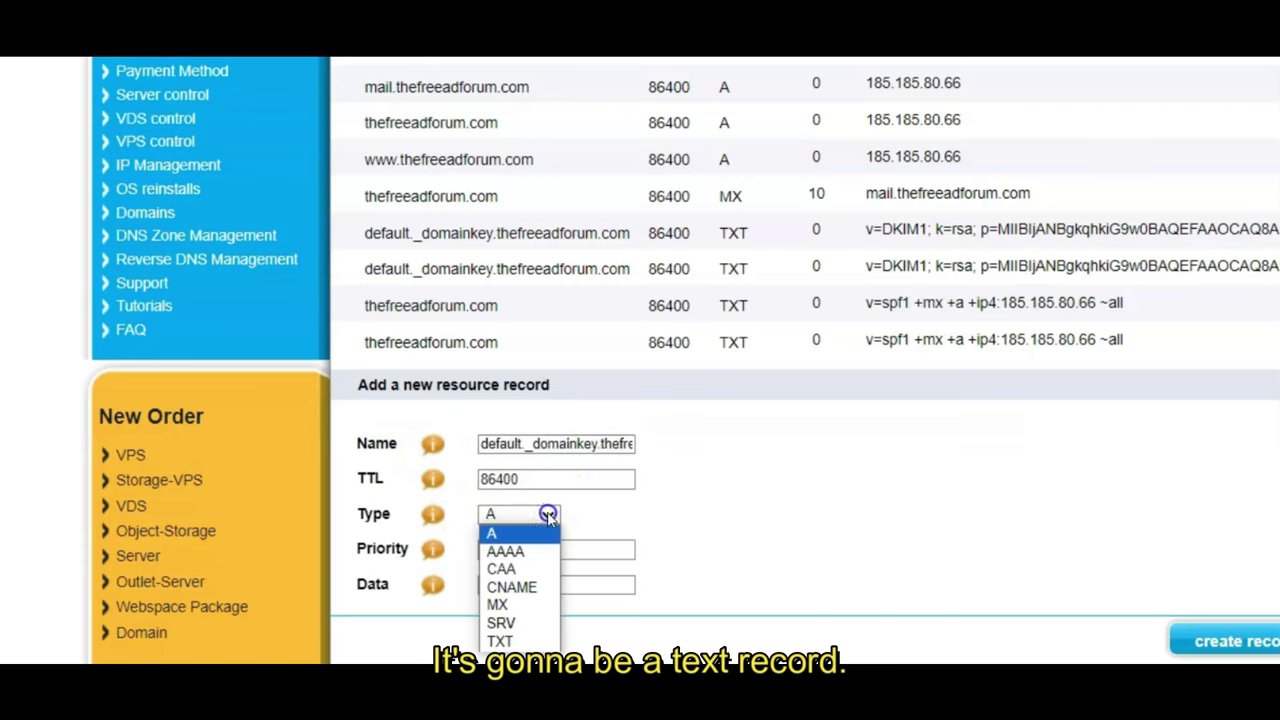
pyautogui.click(500, 640)
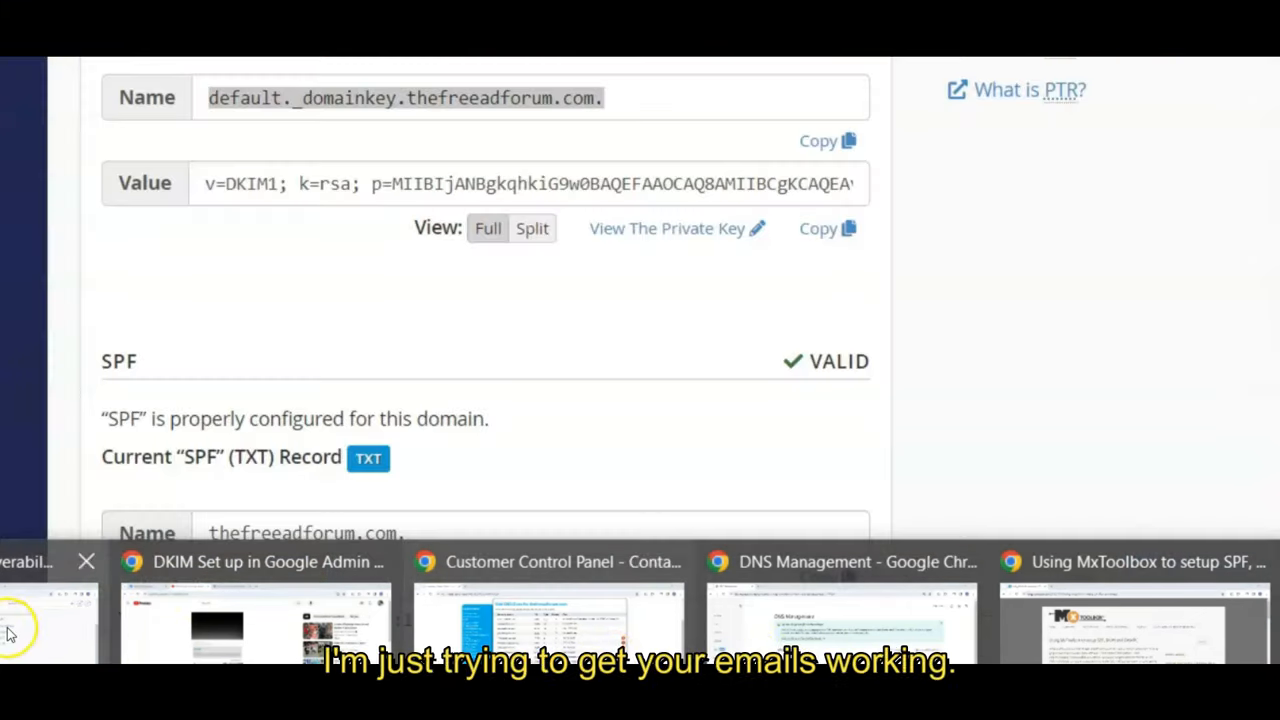
# Step: Copy the DKIM key from cPanel into the Data field and create the default._domainkey TXT record
pyautogui.click(52, 644)
pyautogui.click(812, 230)
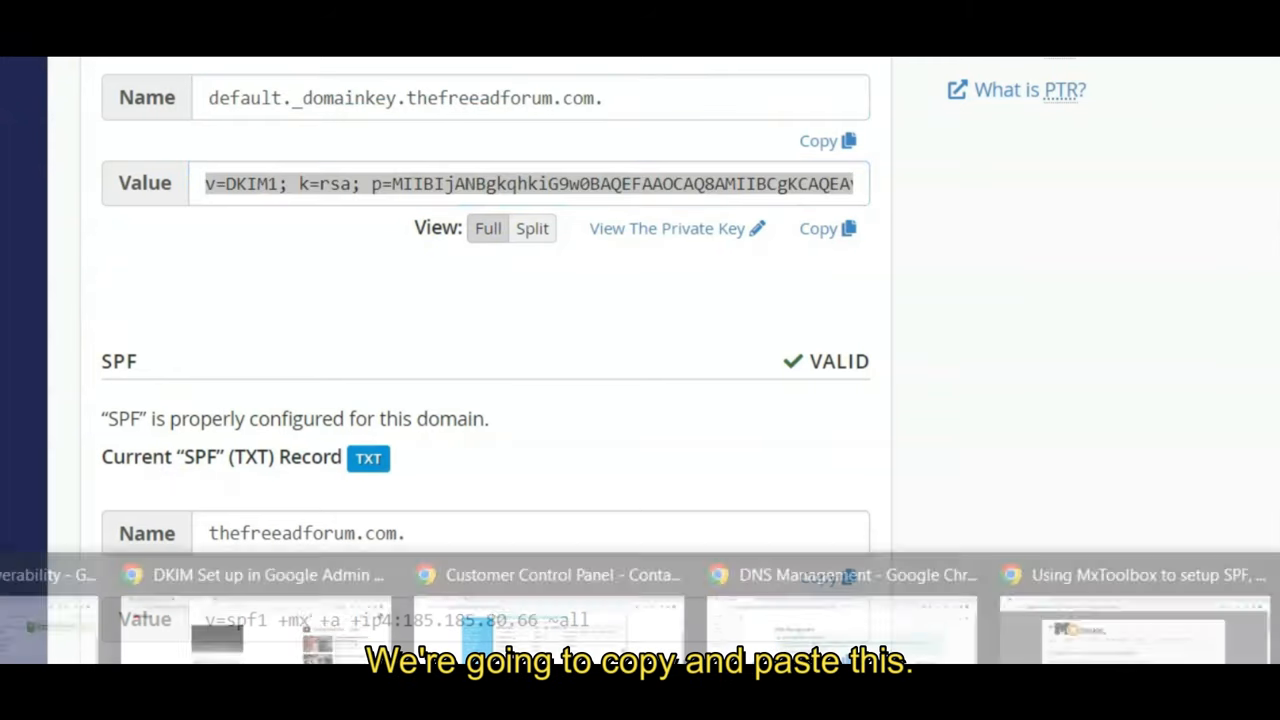
pyautogui.click(506, 575)
pyautogui.click(500, 582)
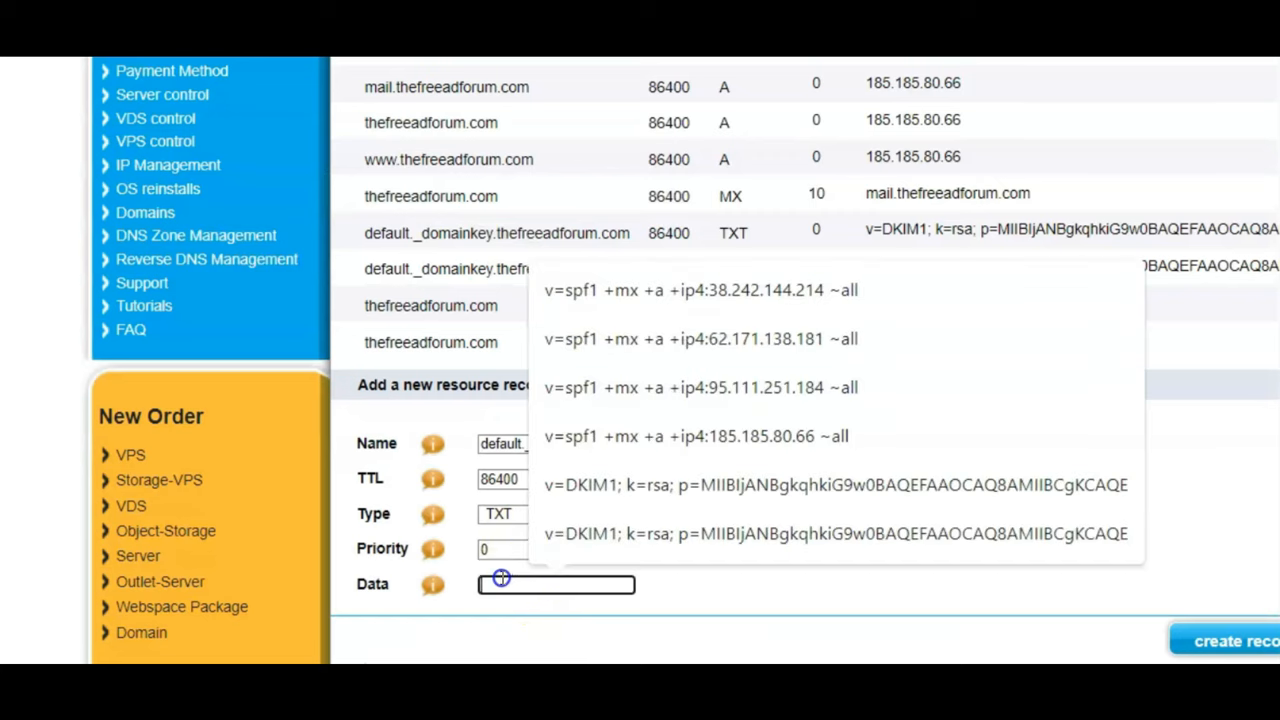
pyautogui.hotkey('ctrl', 'v')
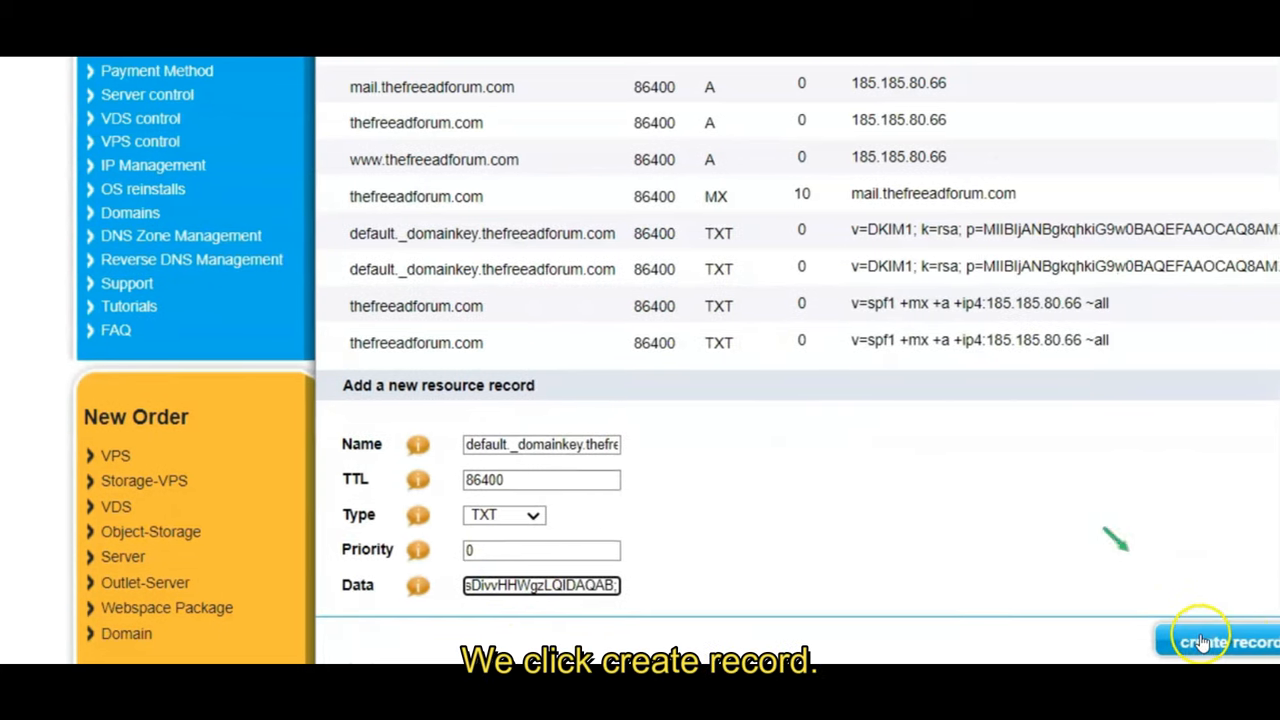
pyautogui.click(1218, 641)
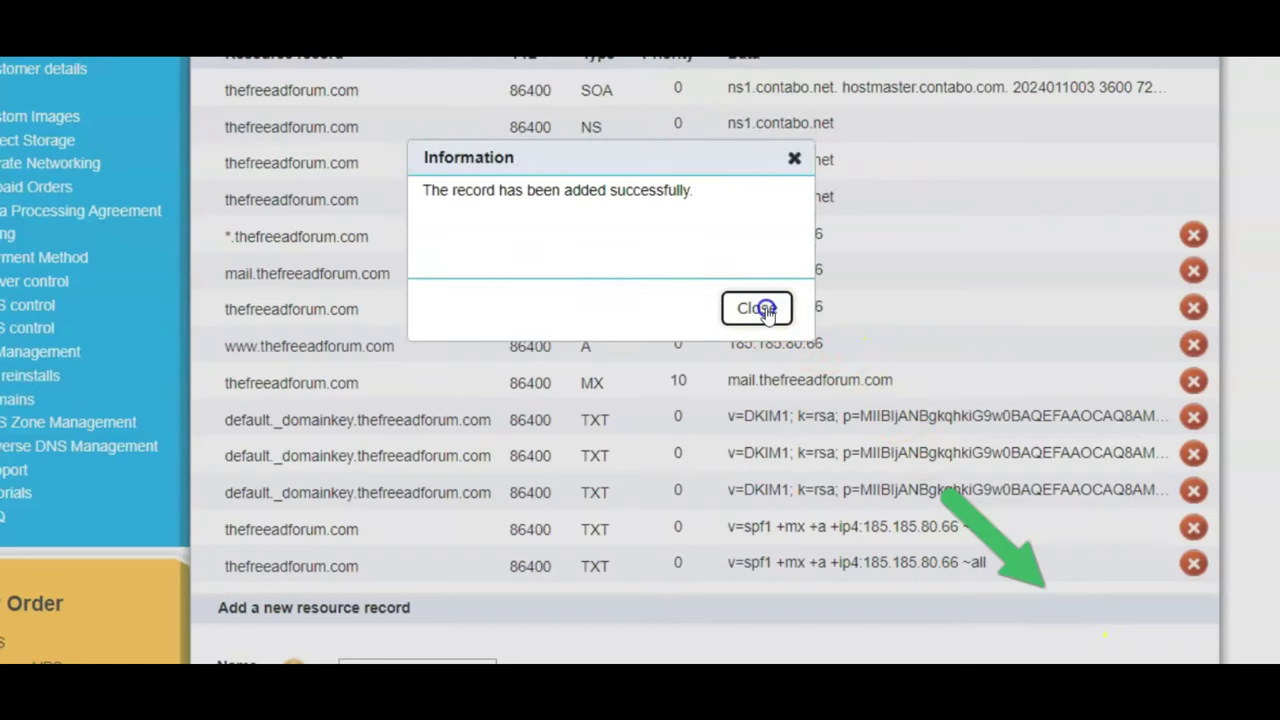
pyautogui.click(757, 309)
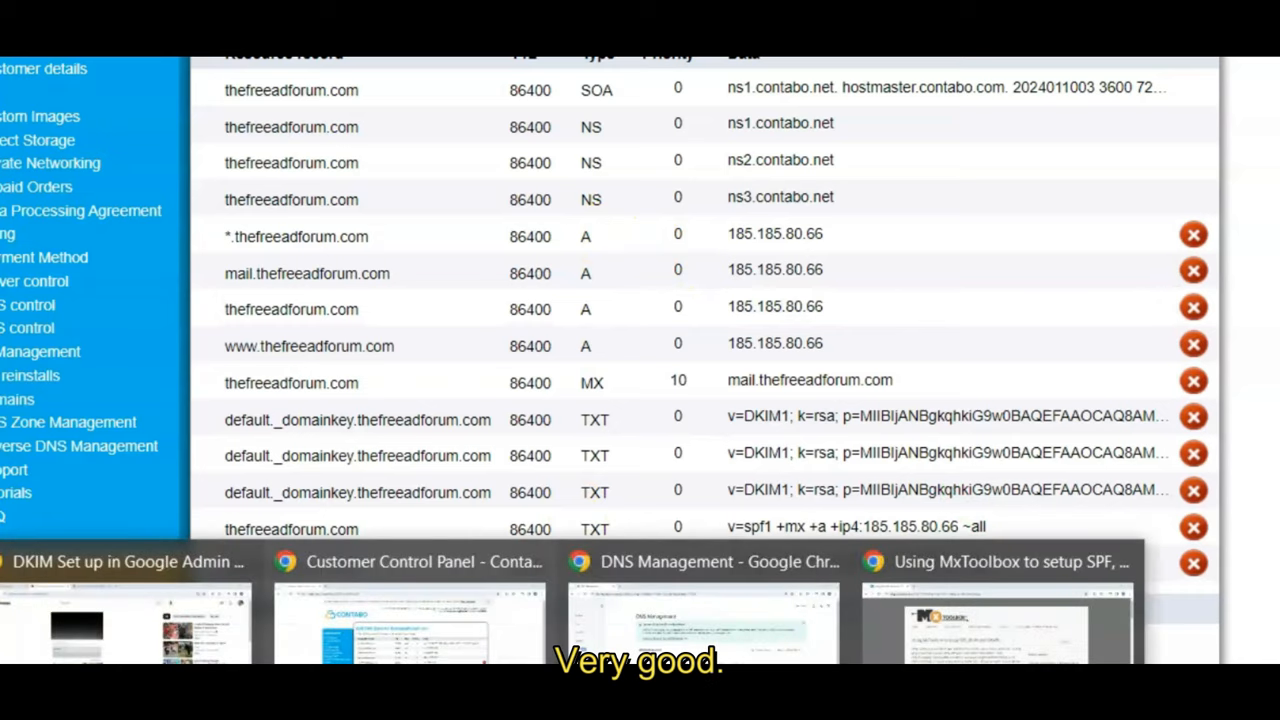
# Step: Return to the cPanel Email Deliverability page showing the SPF and reverse DNS records
pyautogui.click(125, 625)
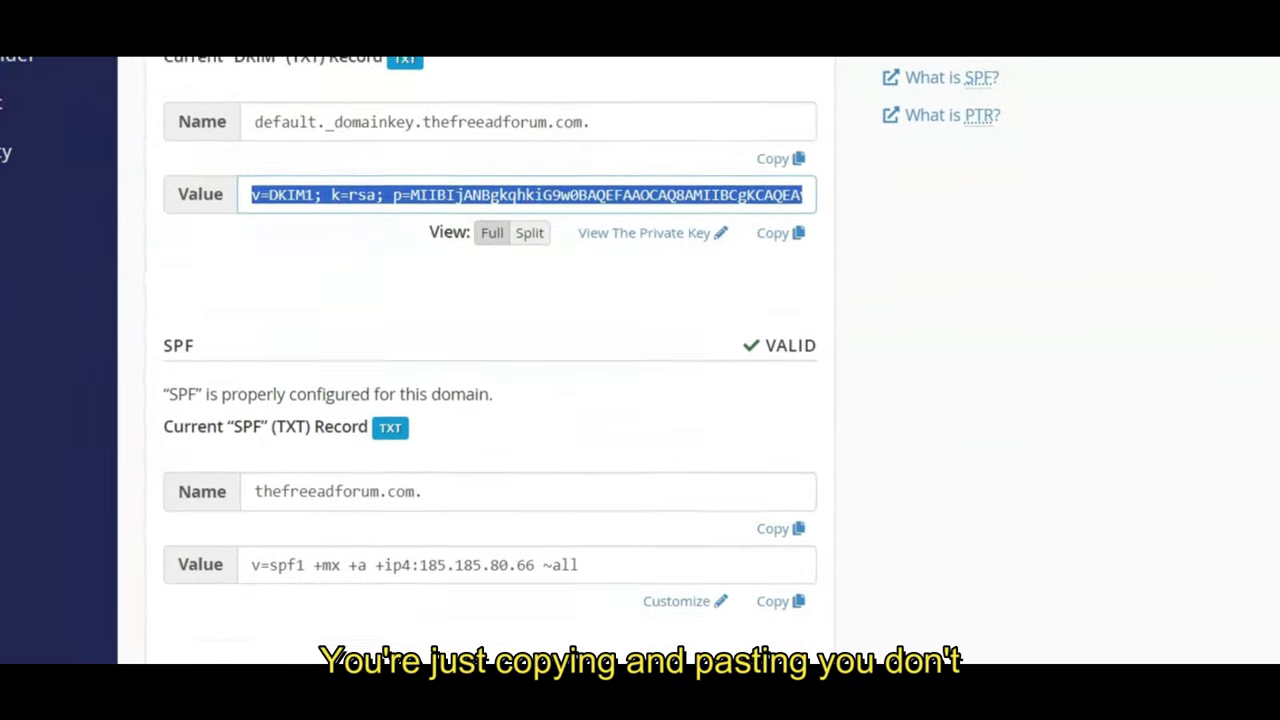
pyautogui.scroll(-3, 490, 360)
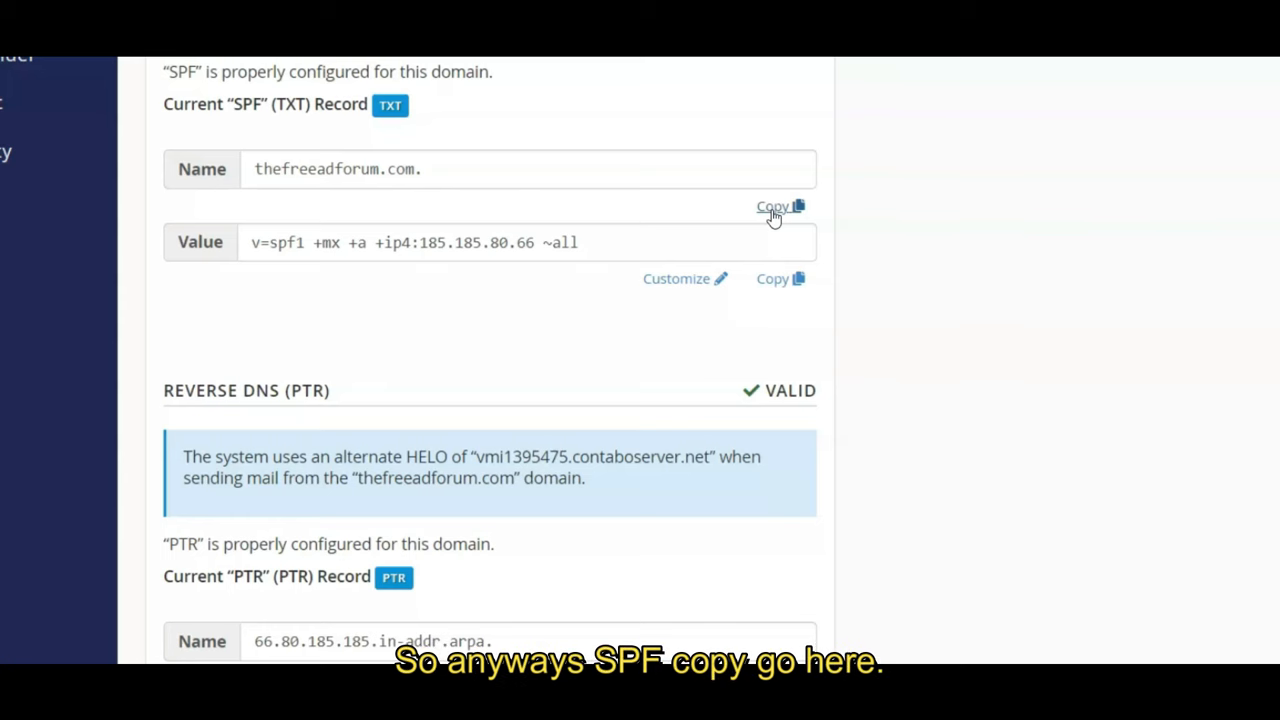
# Step: Copy the SPF record name from cPanel into the Contabo new-record form as a TXT record
pyautogui.click(773, 217)
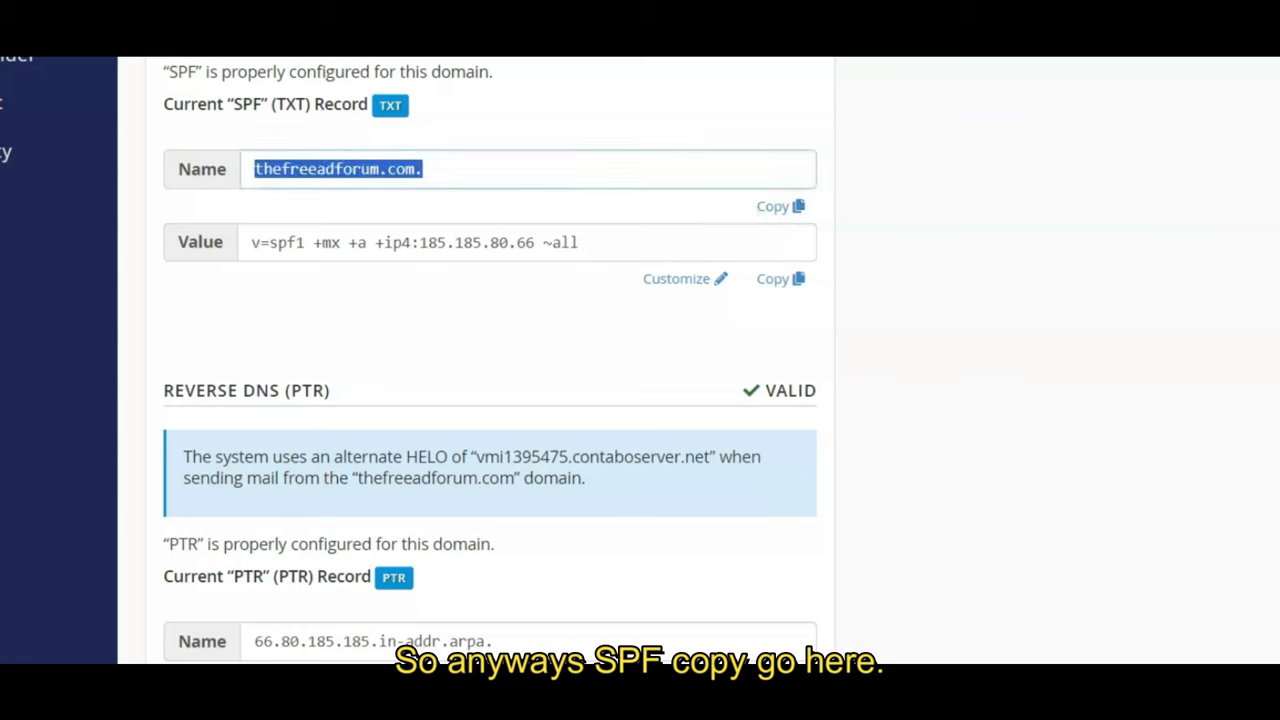
pyautogui.click(530, 660)
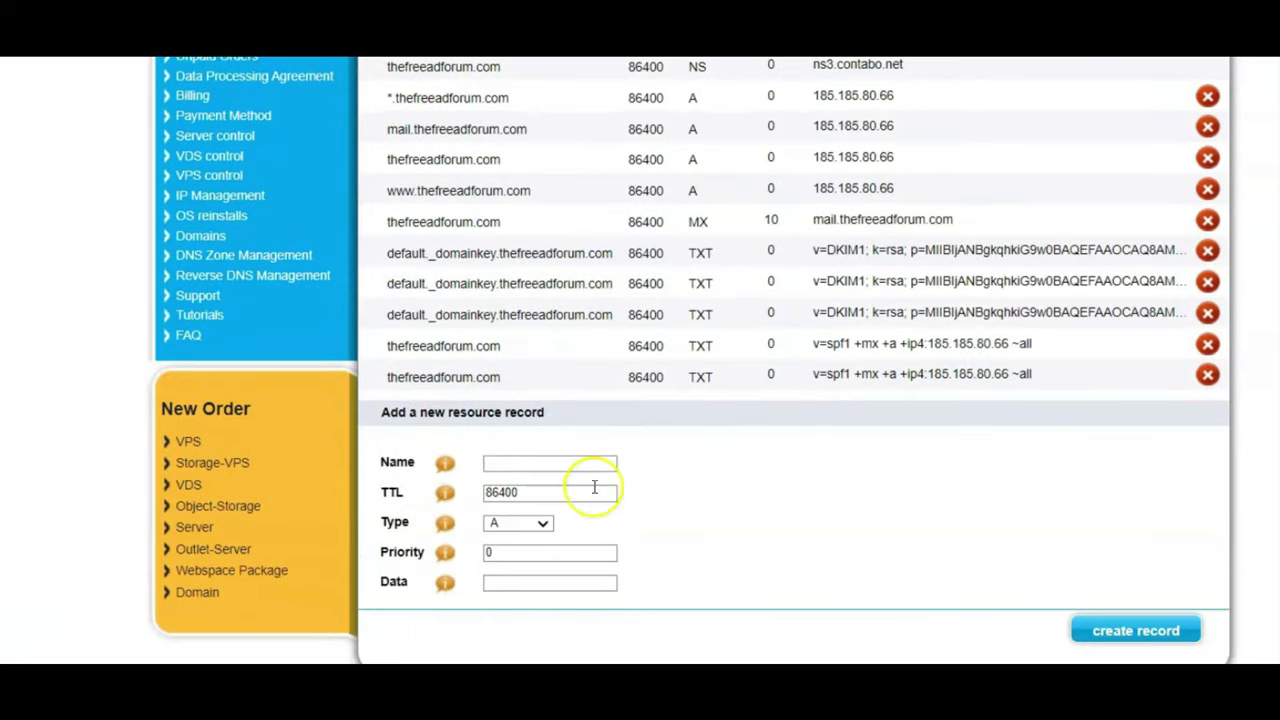
pyautogui.click(514, 463)
pyautogui.hotkey('ctrl', 'v')
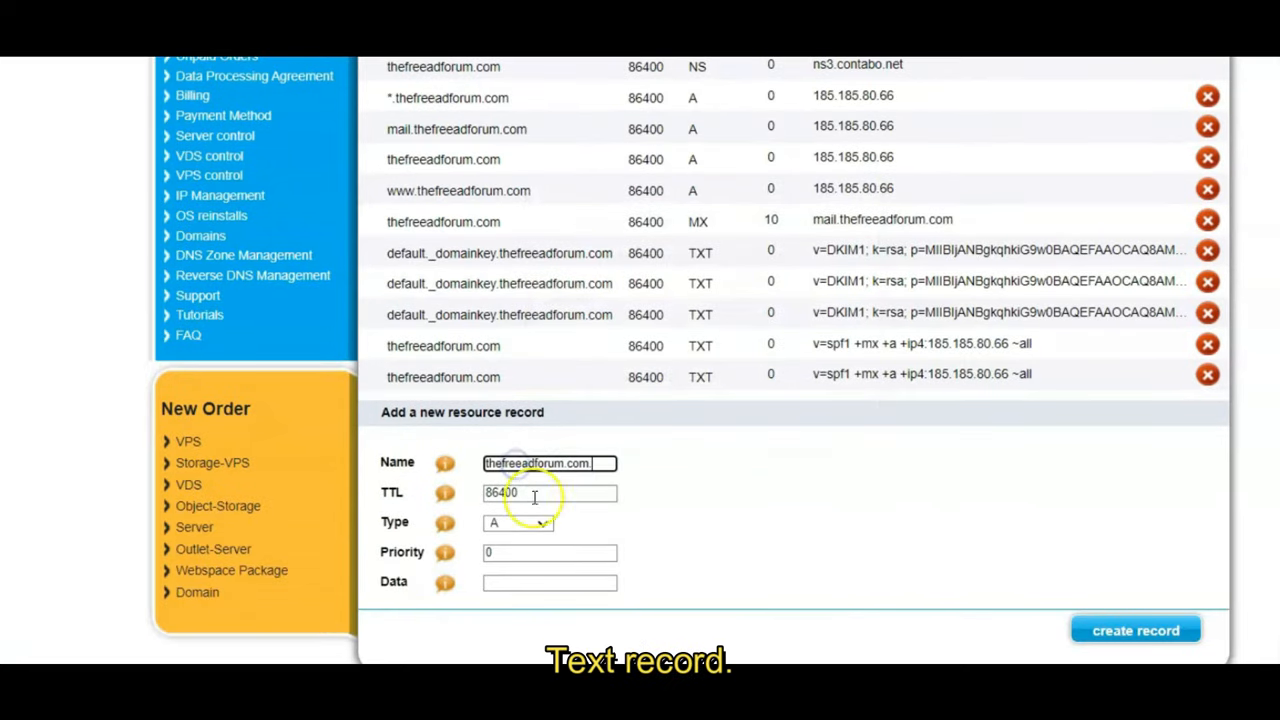
pyautogui.click(540, 520)
pyautogui.click(502, 631)
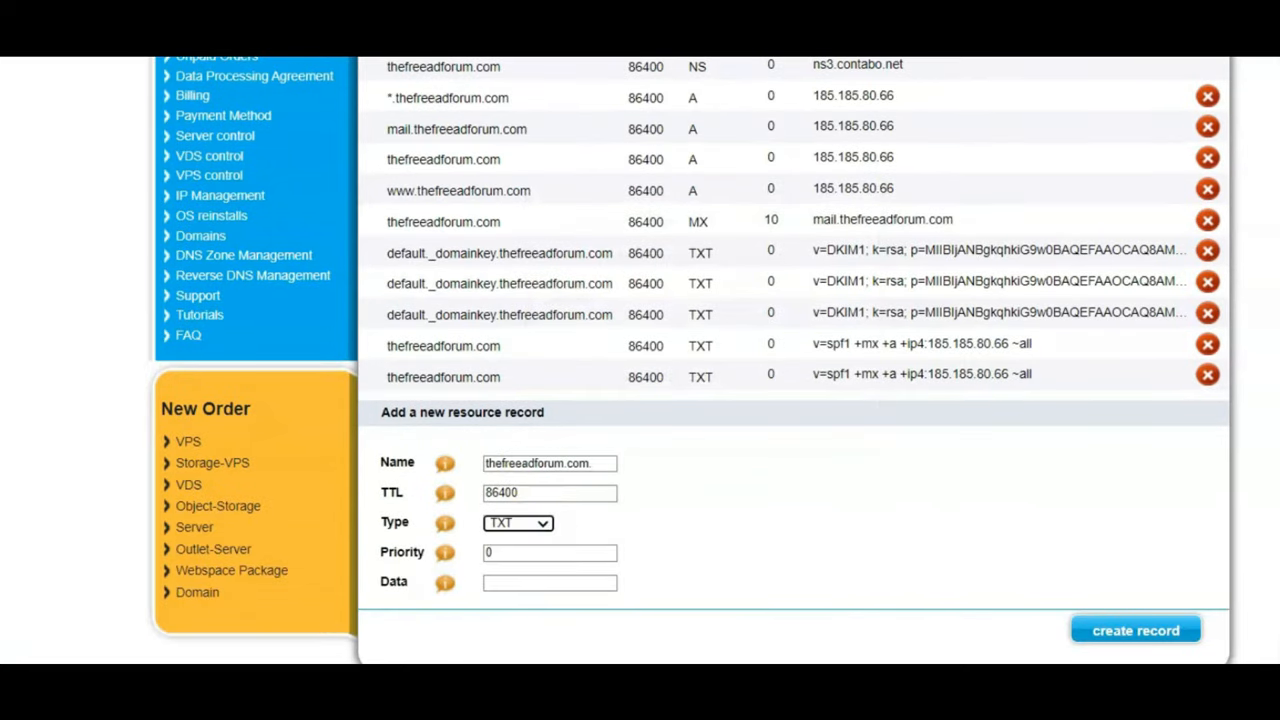
# Step: Copy the SPF value from cPanel into the Data field and create the SPF TXT record
pyautogui.click(80, 630)
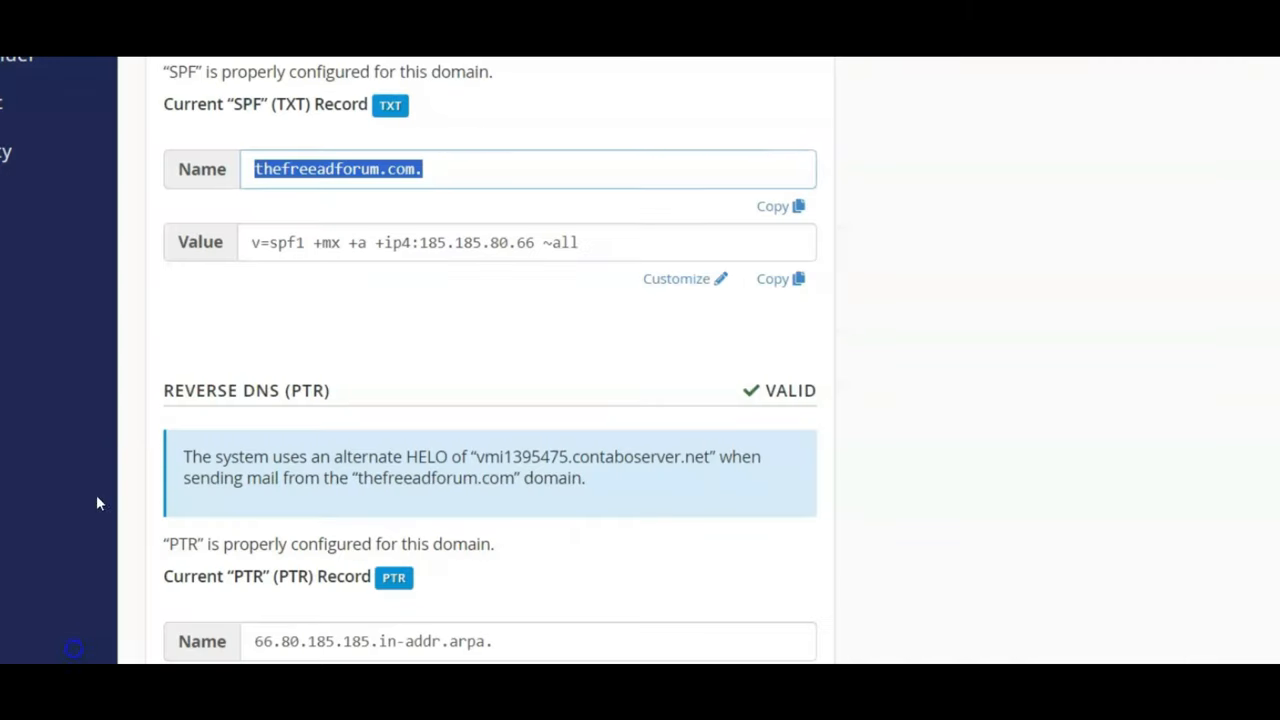
pyautogui.click(772, 280)
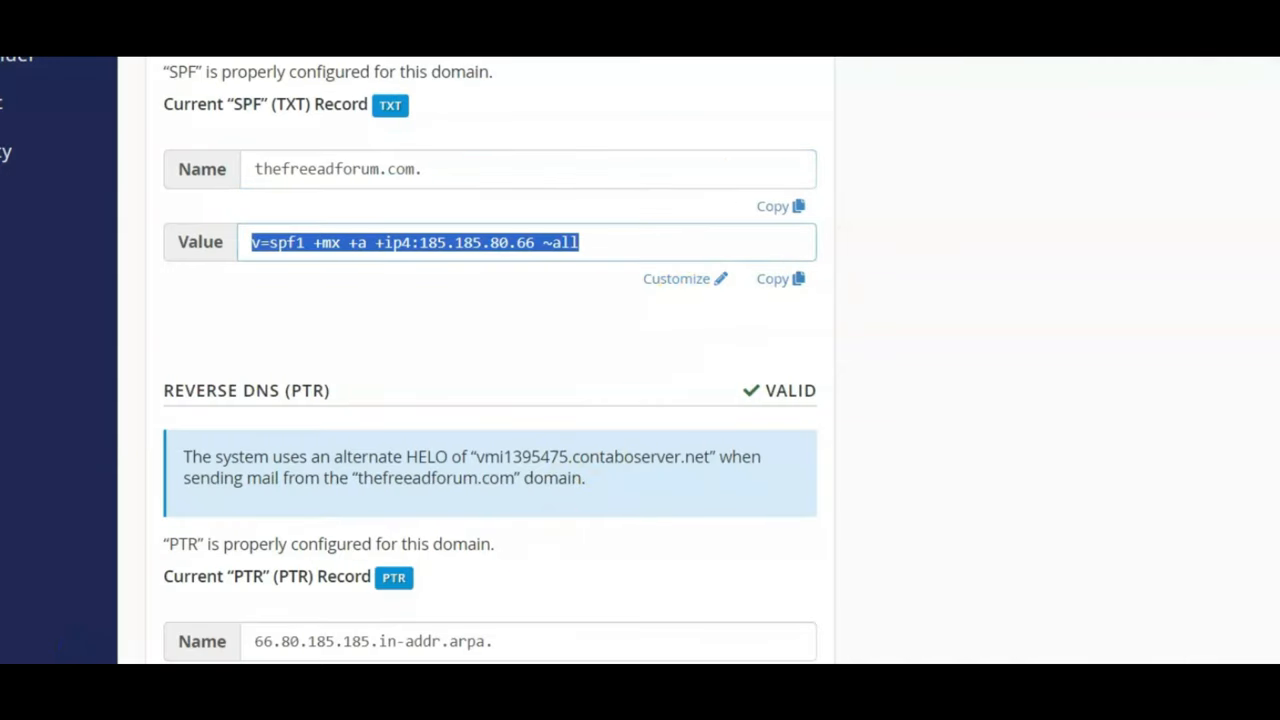
pyautogui.click(543, 625)
pyautogui.click(503, 582)
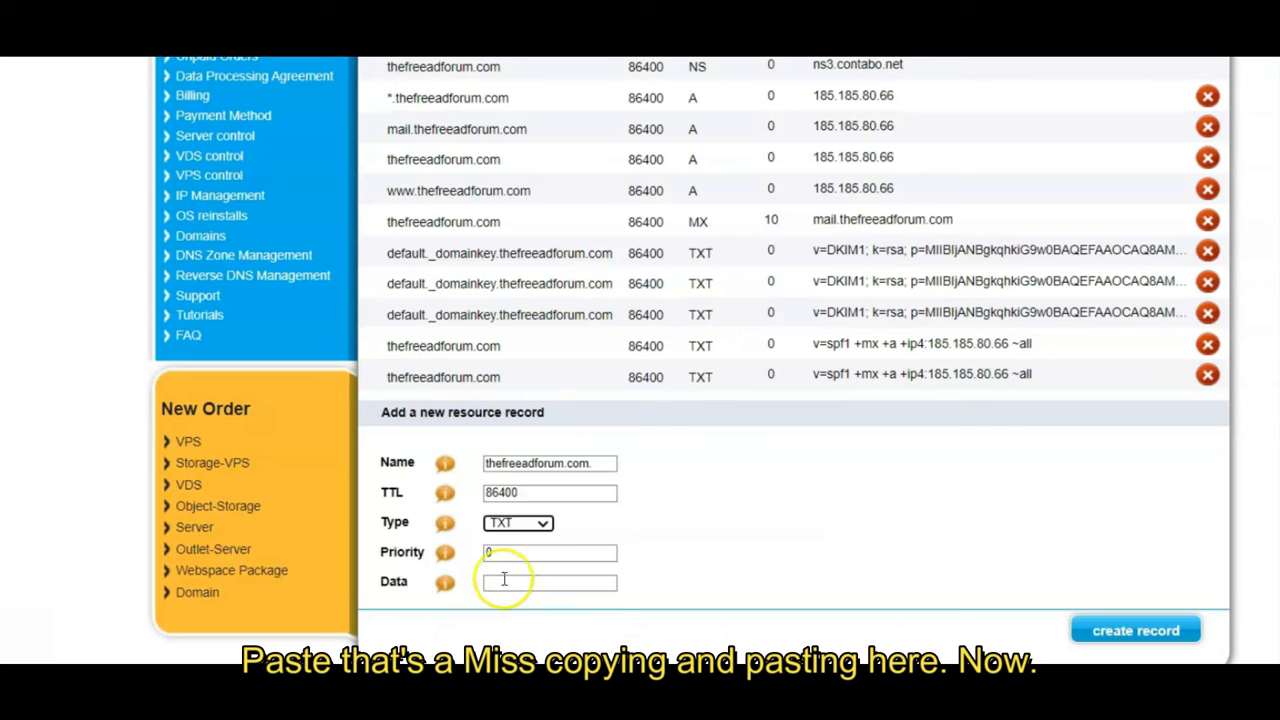
pyautogui.hotkey('ctrl', 'v')
pyautogui.click(1110, 628)
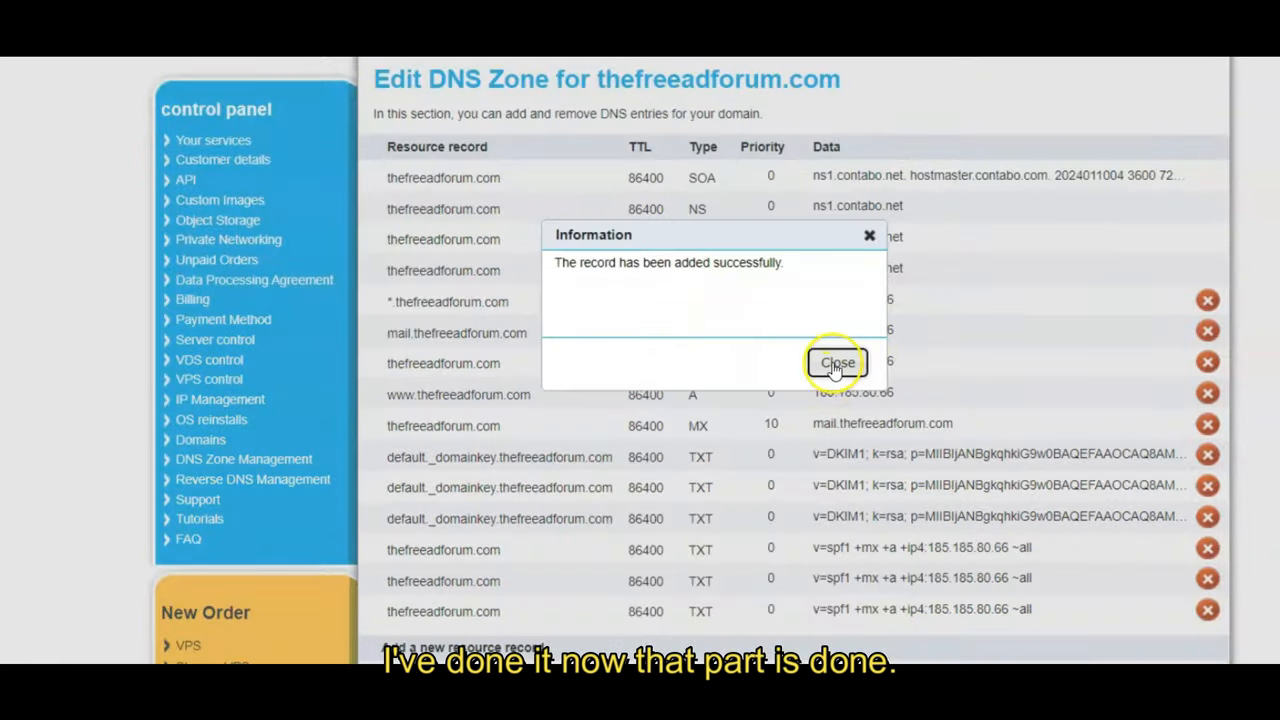
pyautogui.click(837, 363)
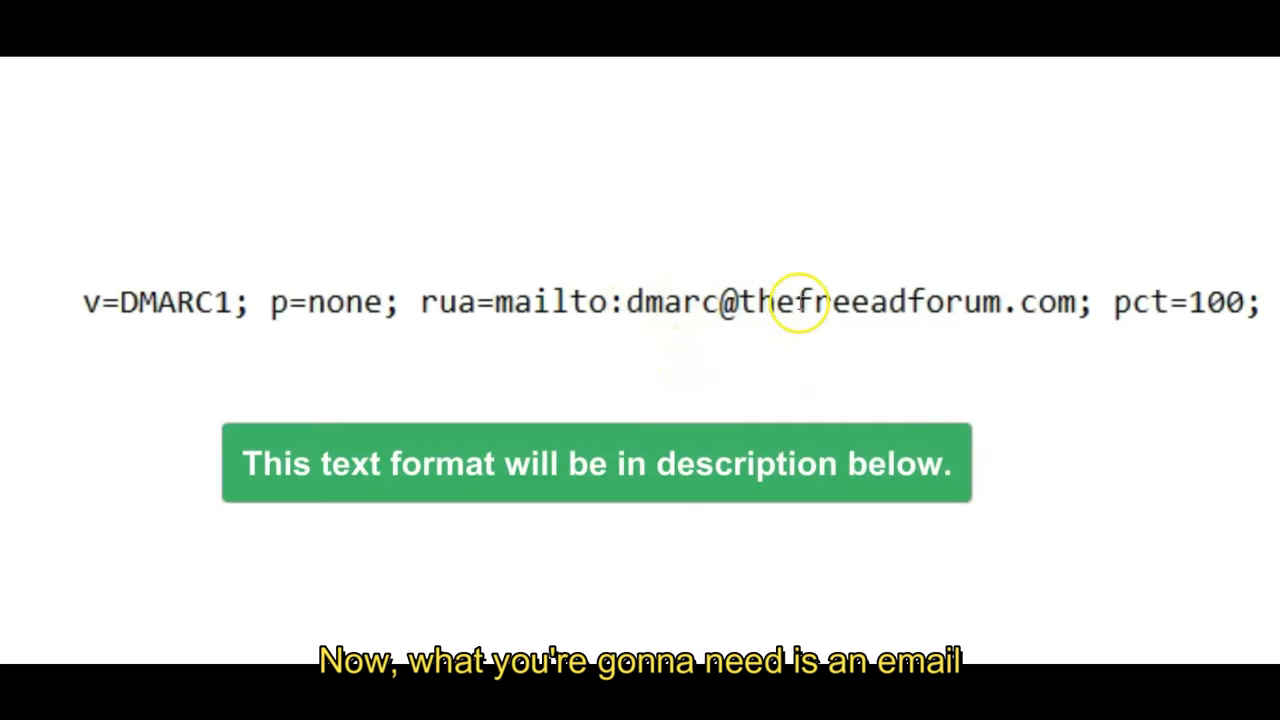
# Step: Review the reporting address, then copy the whole DMARC record line in Notepad
pyautogui.moveTo(1080, 305); pyautogui.dragTo(630, 307)
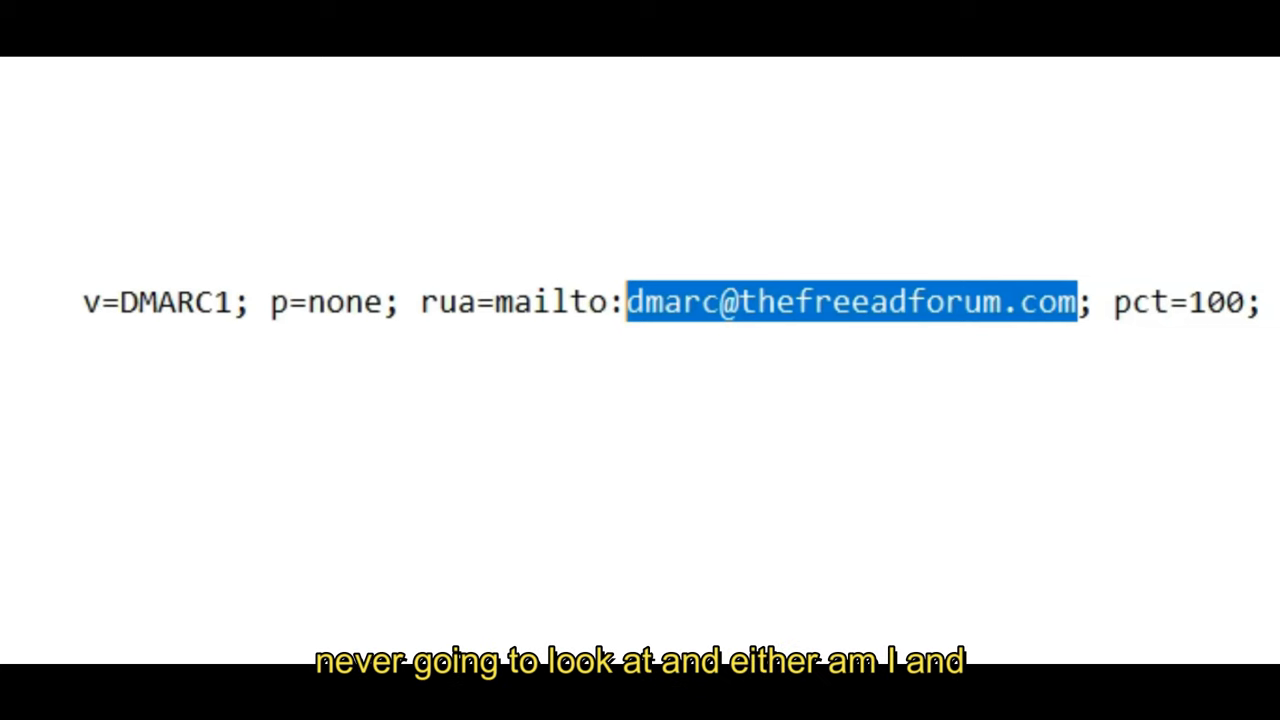
pyautogui.click(752, 372)
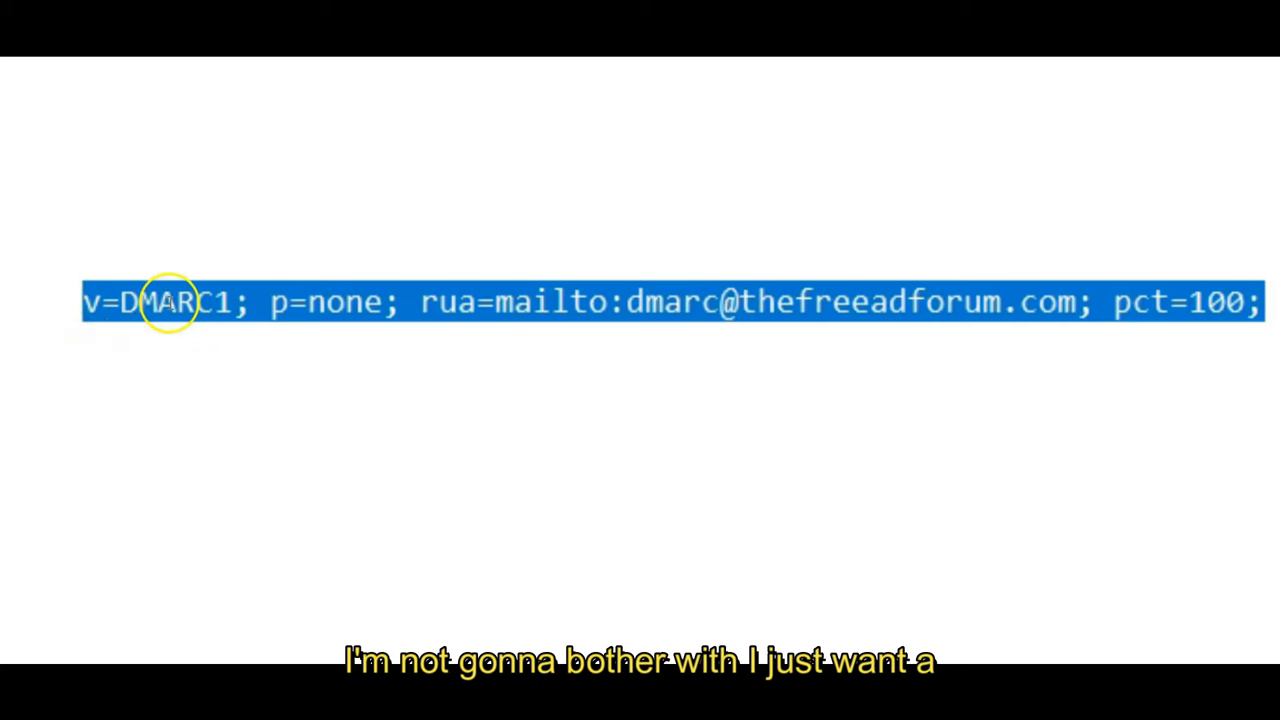
pyautogui.rightClick(170, 302)
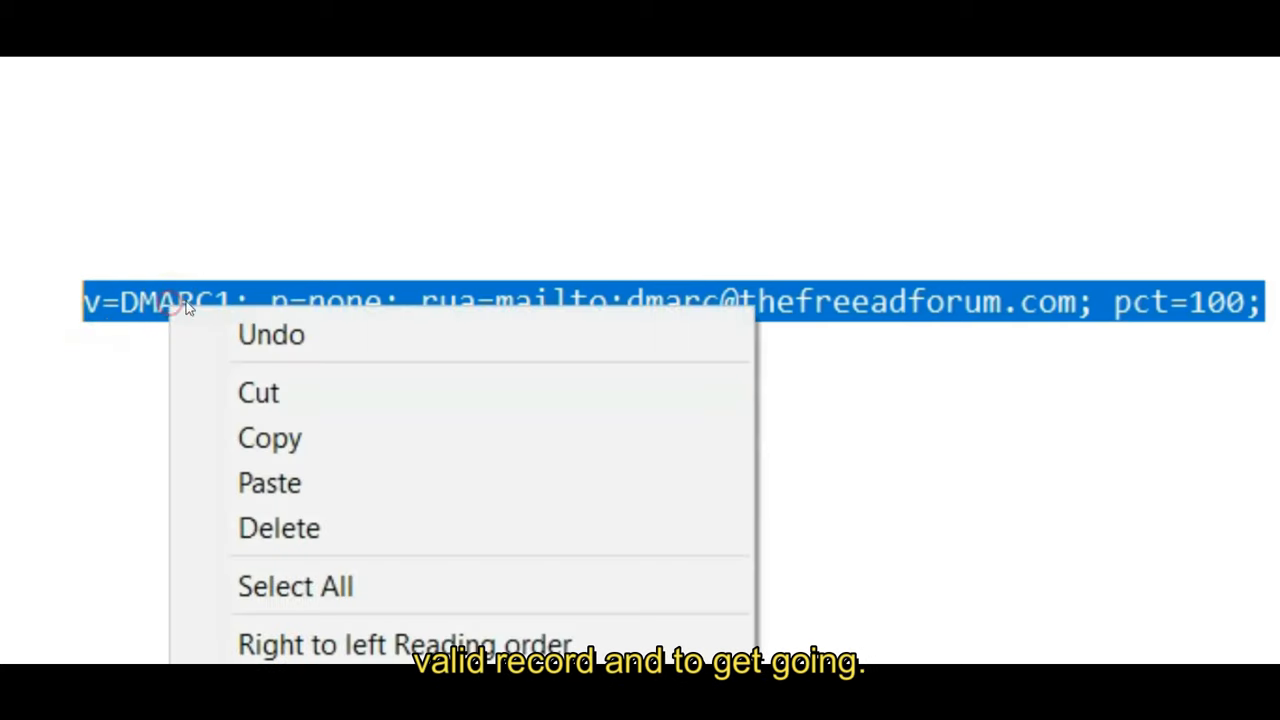
pyautogui.click(285, 437)
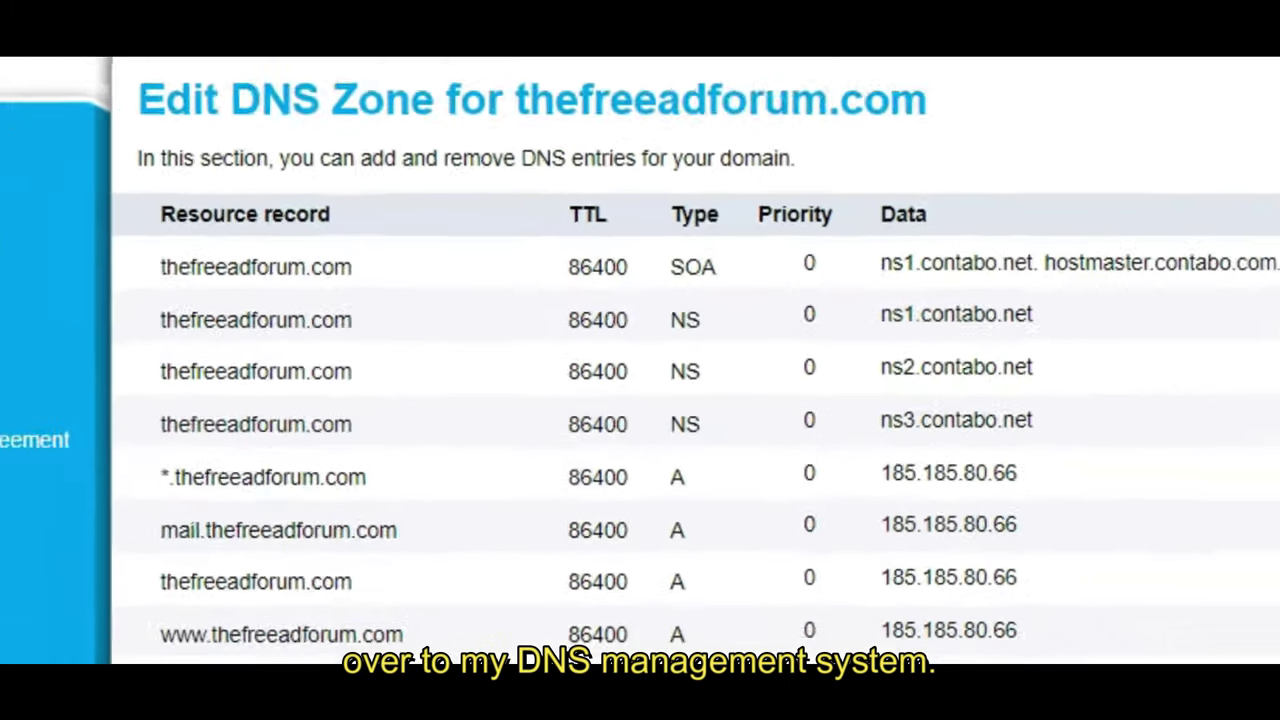
pyautogui.scroll(-5, 1040, 610)
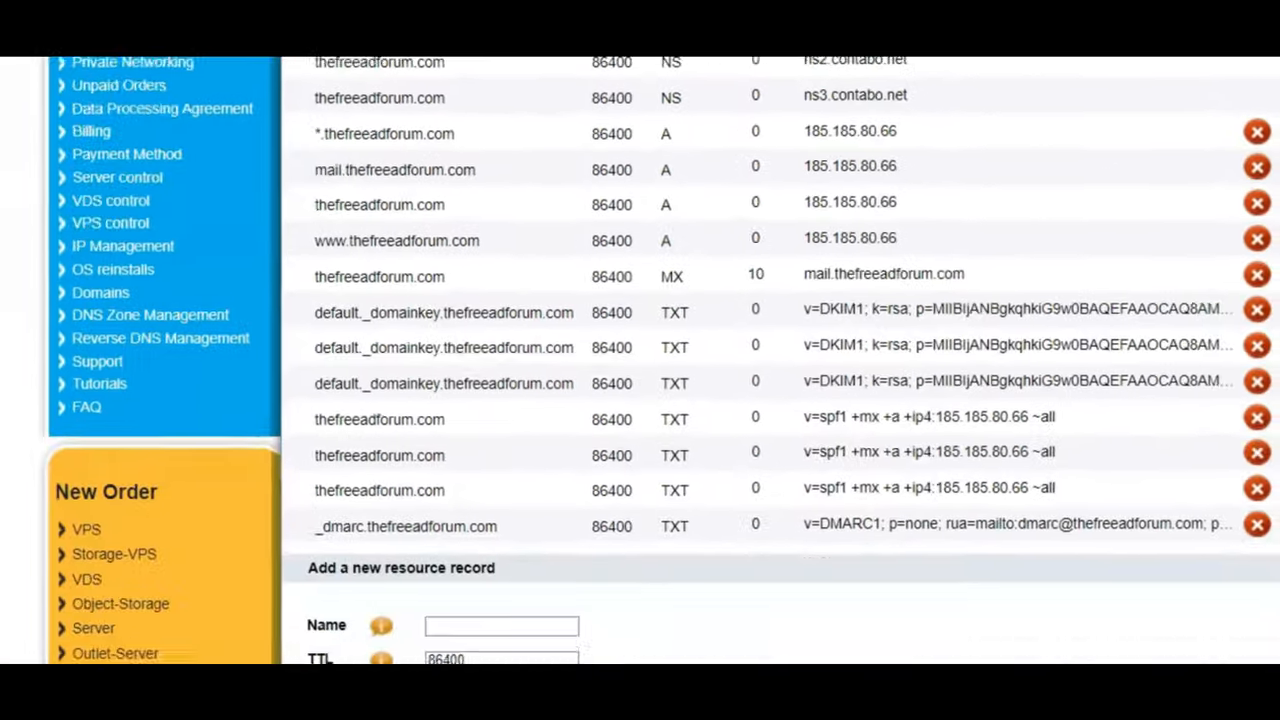
# Step: Delete the old test _dmarc.thefreeadforum.com TXT record and confirm
pyautogui.click(1248, 520)
pyautogui.click(812, 122)
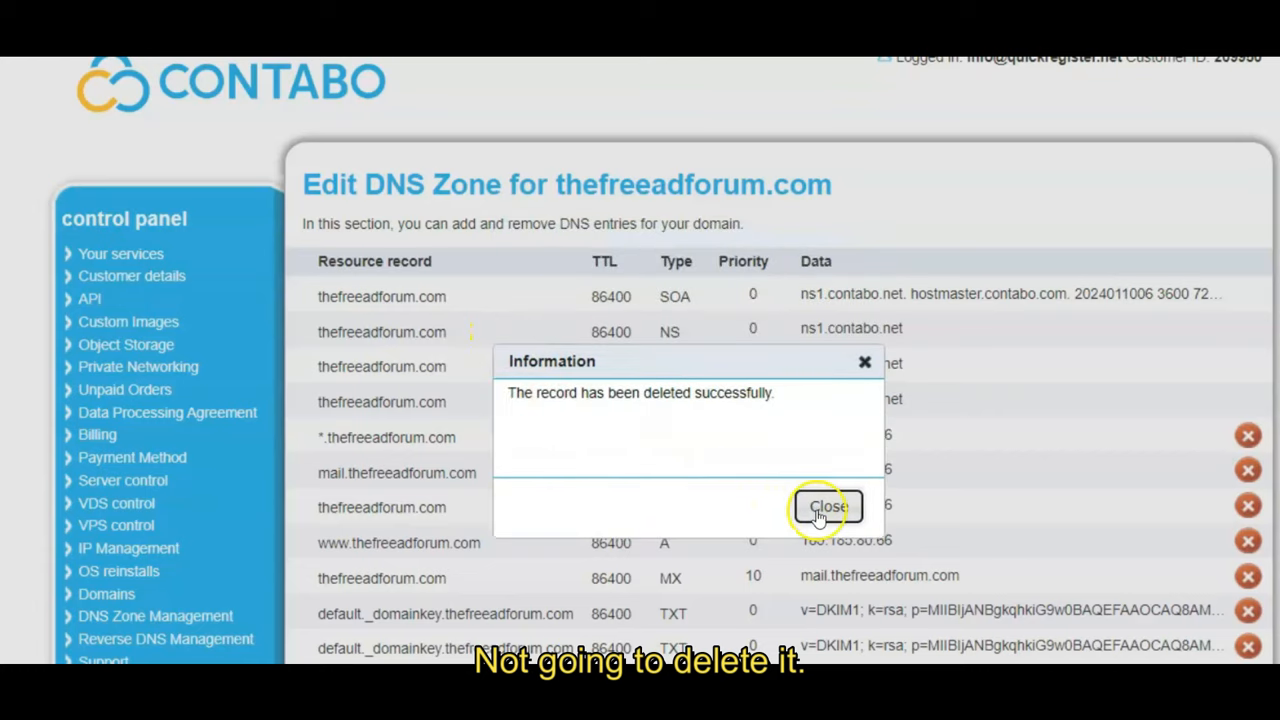
pyautogui.click(826, 503)
pyautogui.scroll(-3, 663, 360)
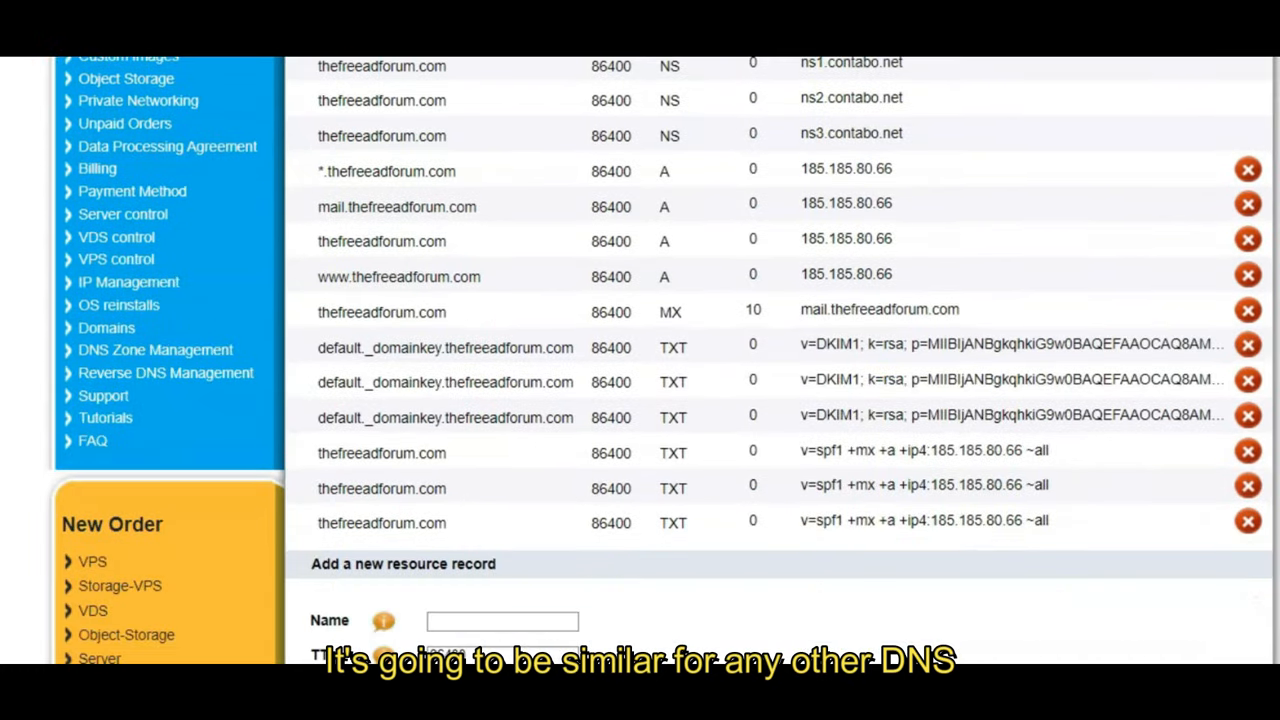
# Step: Pick _dmarc as the new record's name and set its type to TXT
pyautogui.click(471, 621)
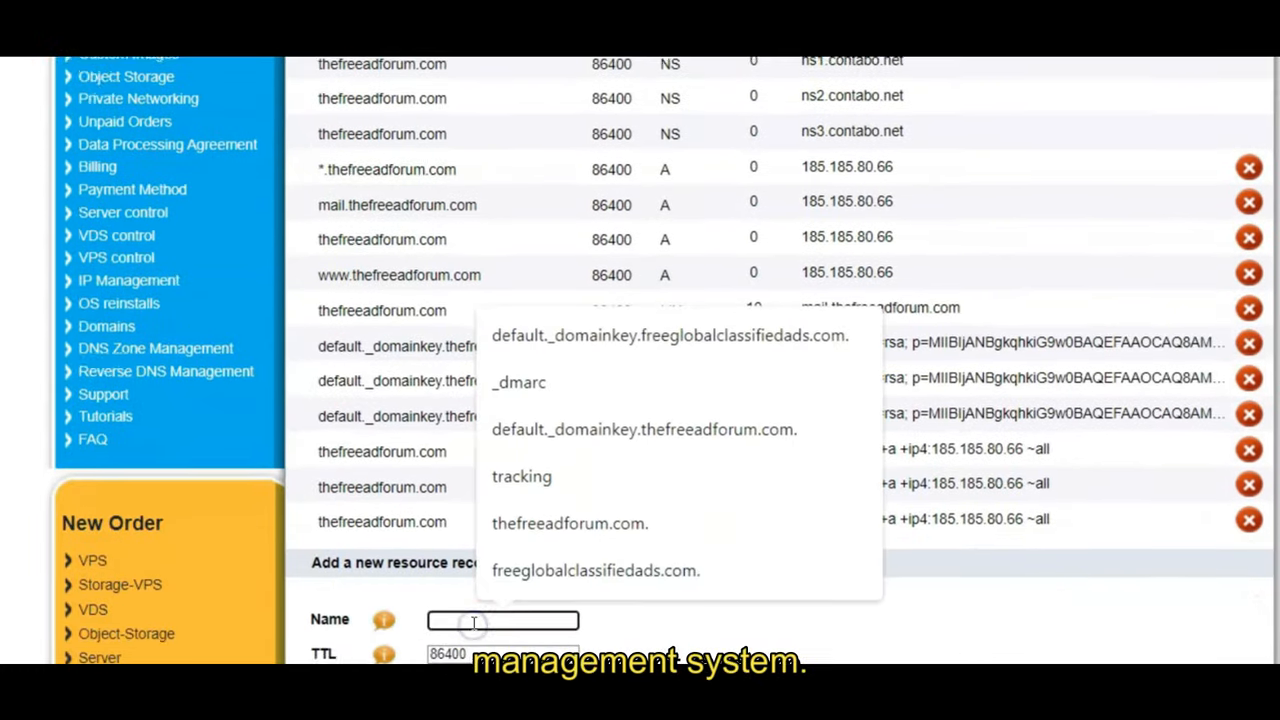
pyautogui.press('Escape')
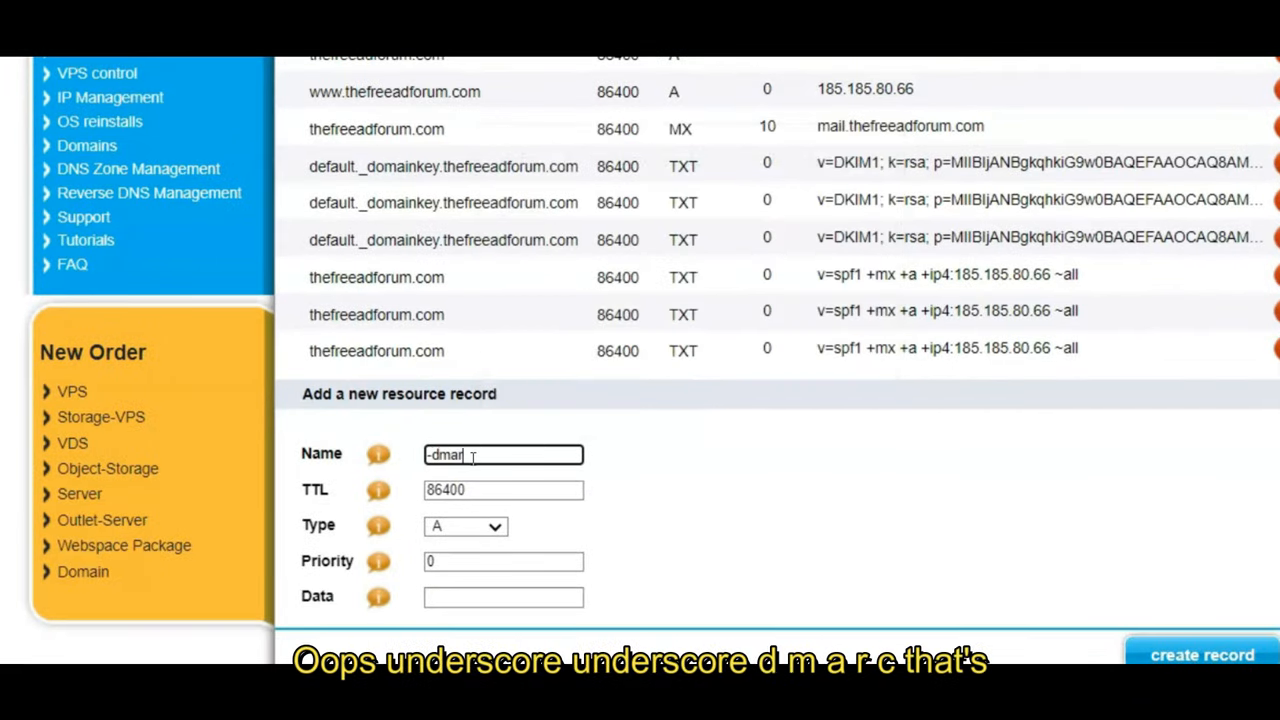
pyautogui.click(473, 458)
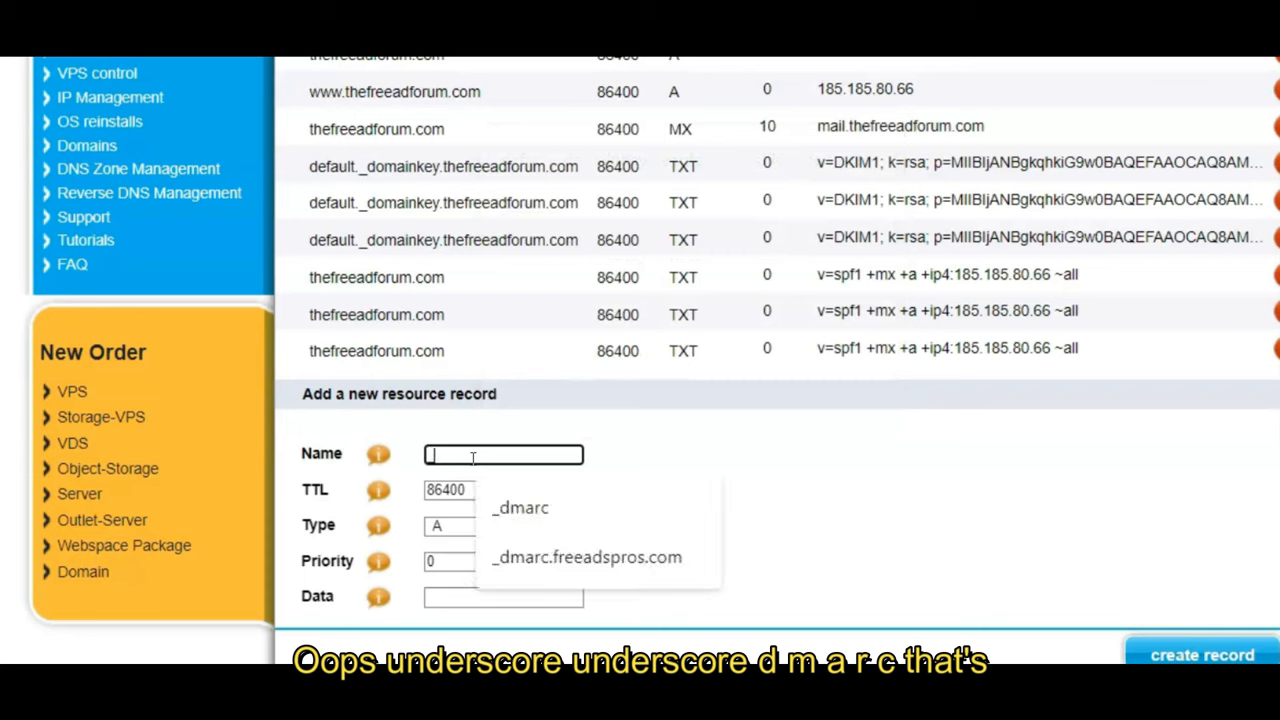
pyautogui.click(505, 507)
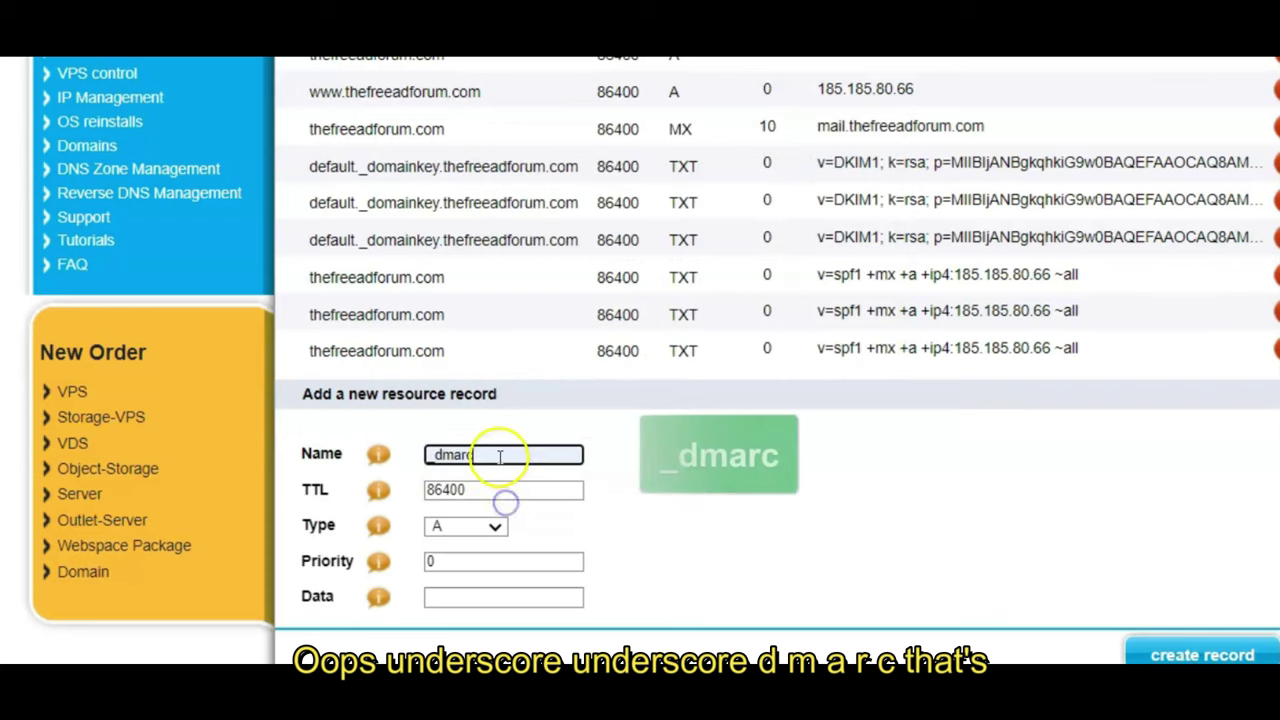
pyautogui.click(494, 526)
pyautogui.click(443, 650)
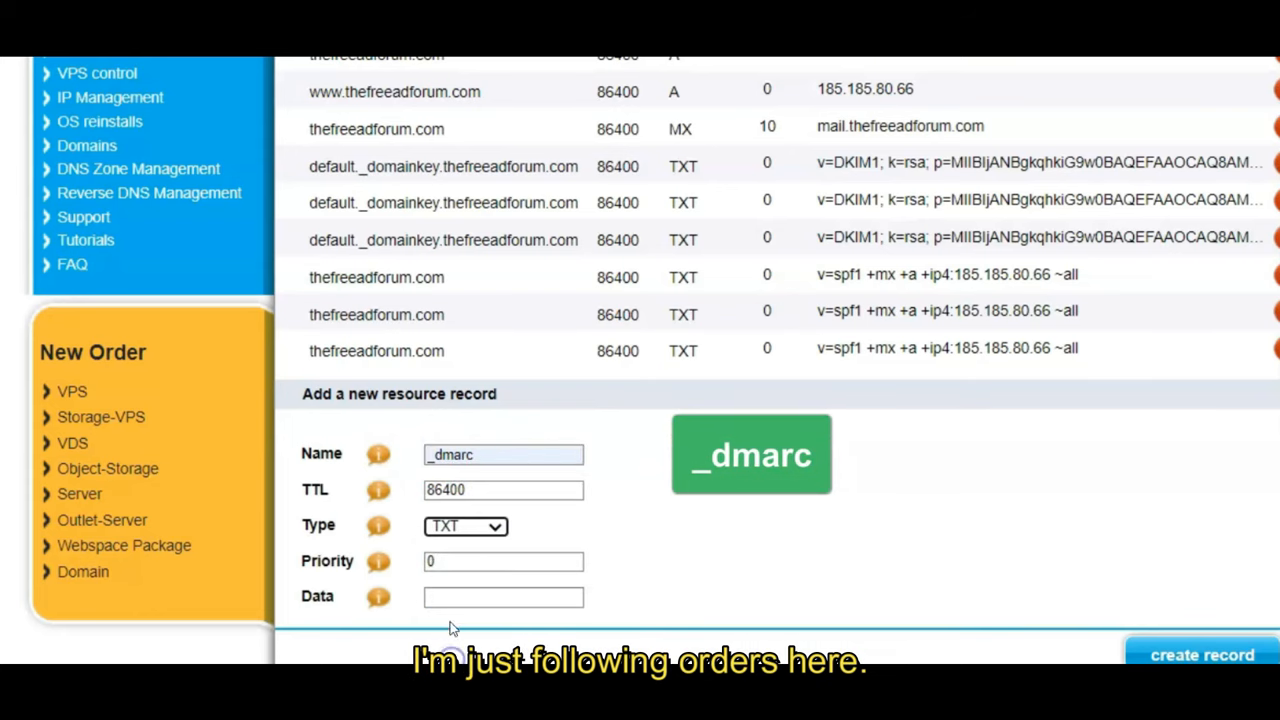
# Step: Paste the p=none, pct=100 DMARC policy string into the Data field
pyautogui.click(447, 597)
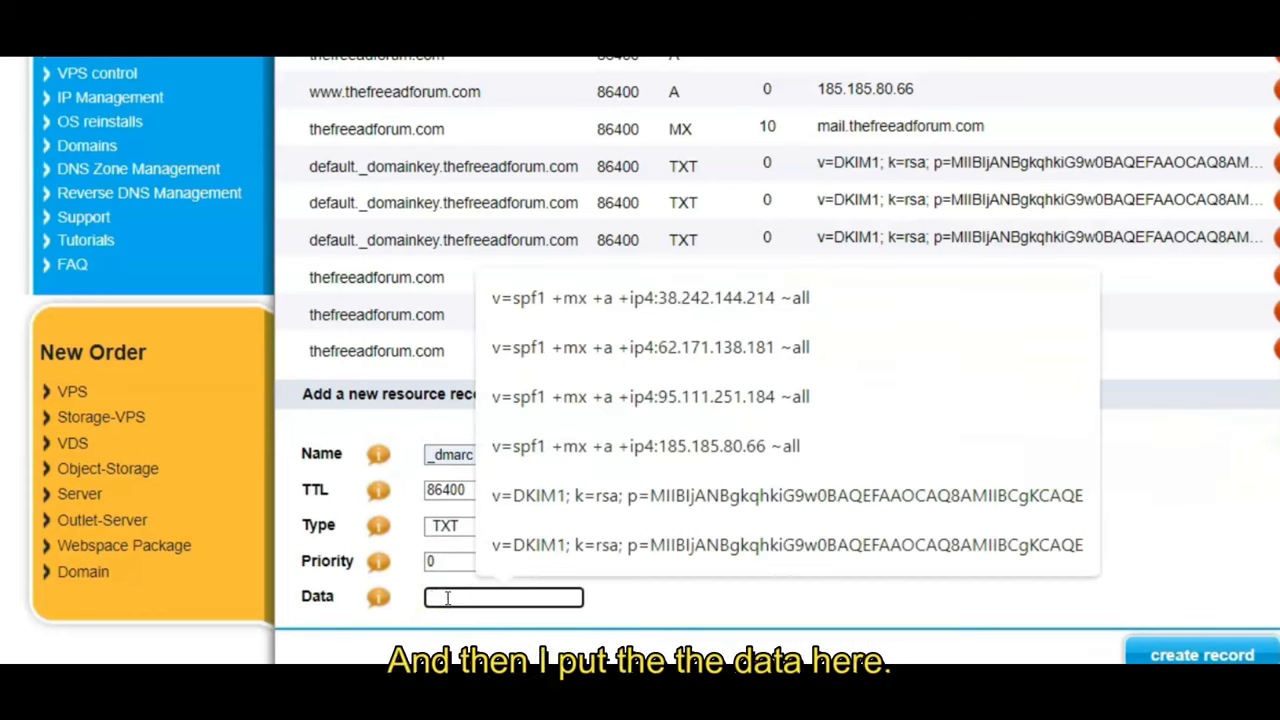
pyautogui.hotkey('ctrl', 'v')
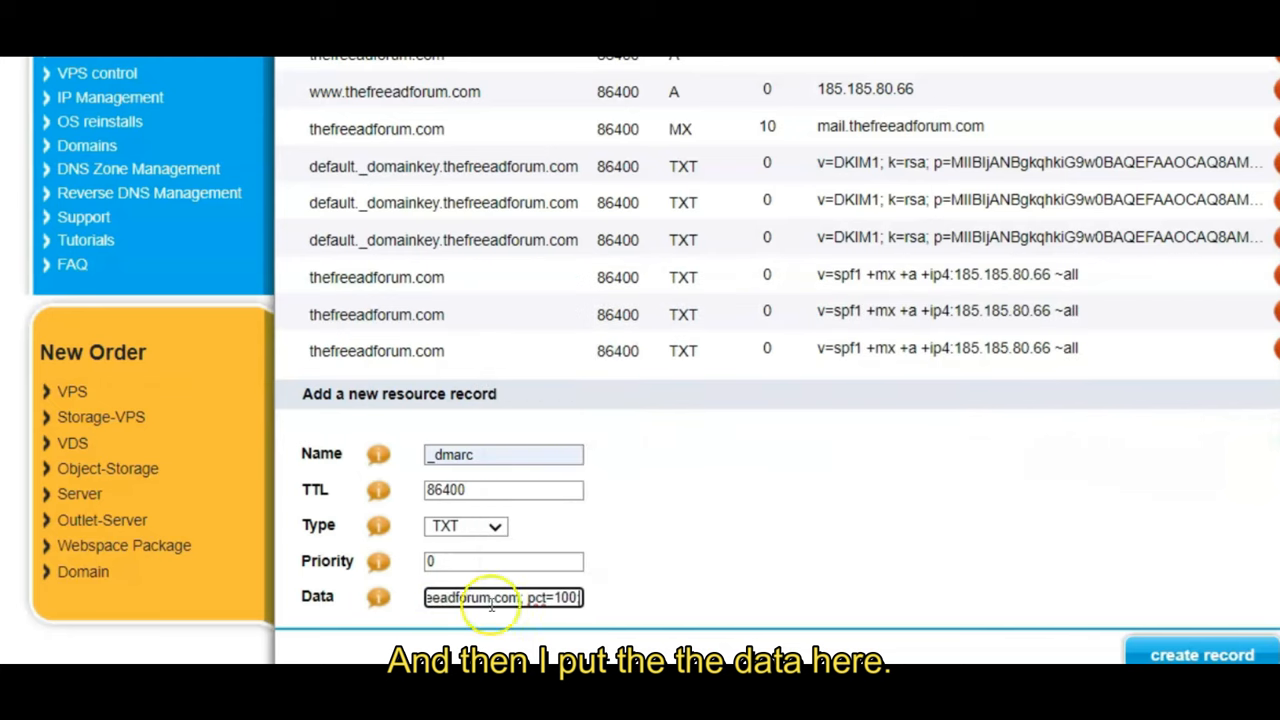
pyautogui.click(572, 598)
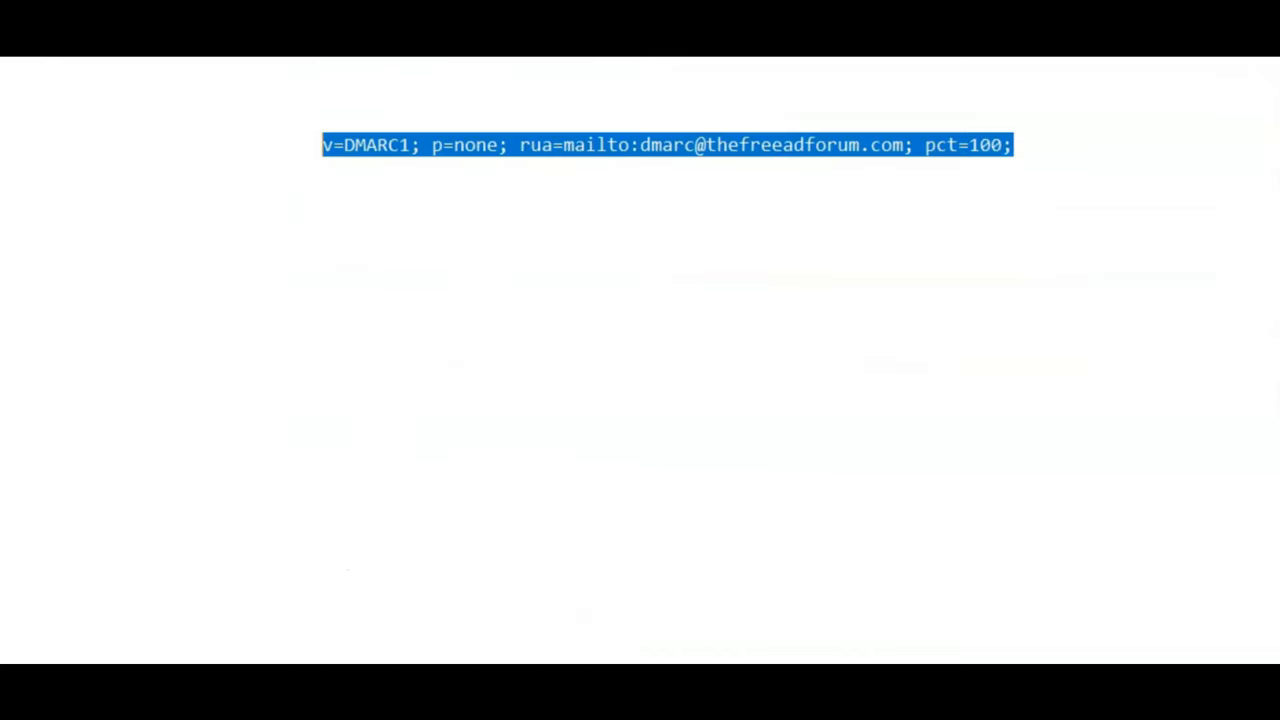
pyautogui.click(558, 160)
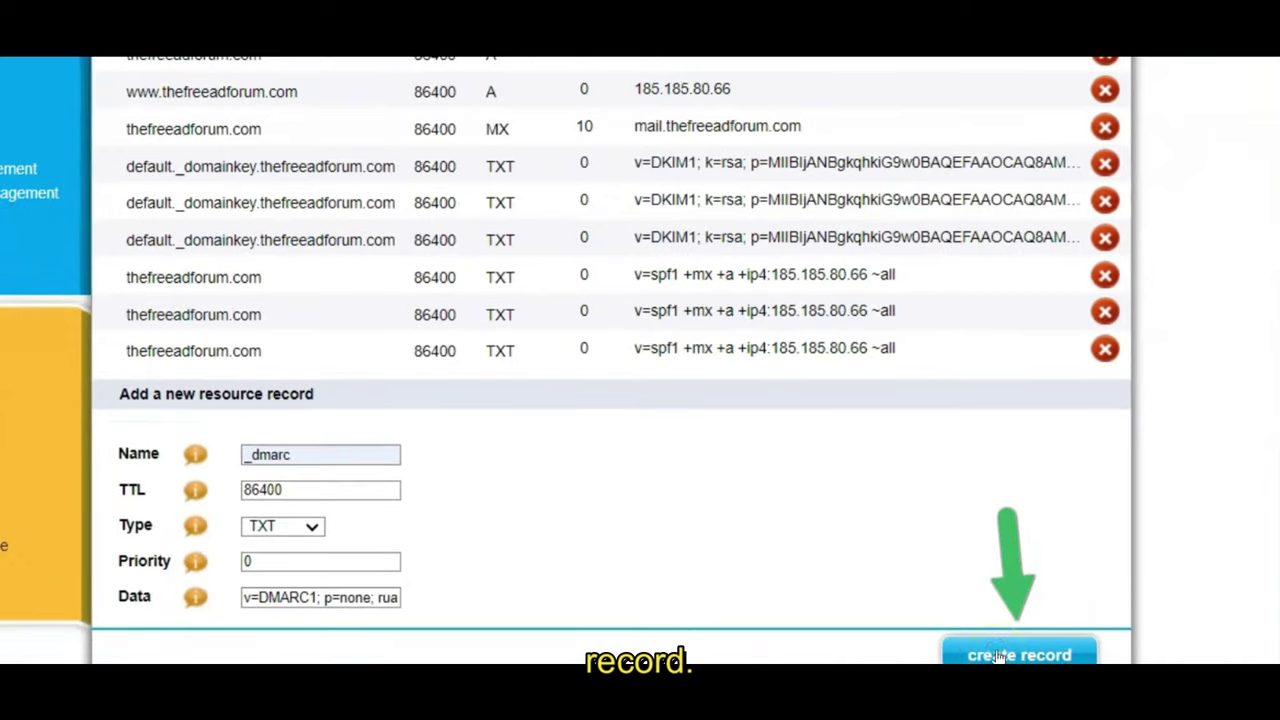
# Step: Create the _dmarc TXT record and dismiss the success message
pyautogui.click(998, 654)
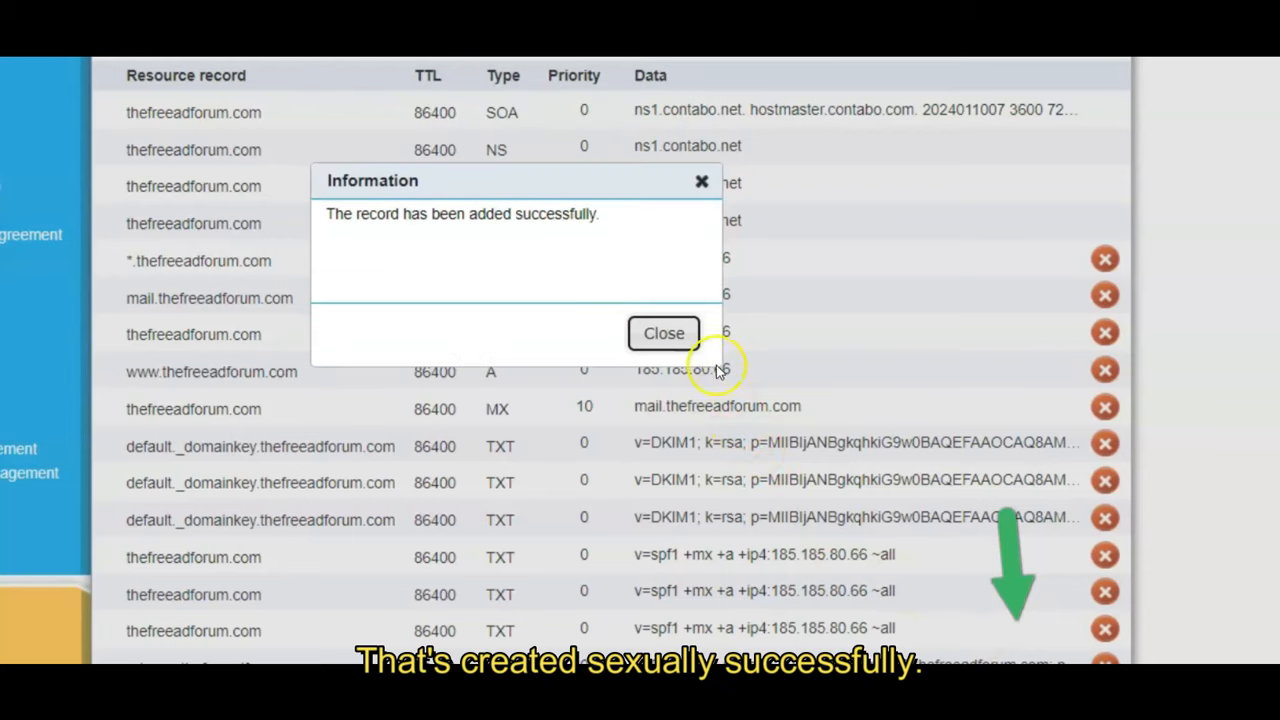
pyautogui.click(667, 344)
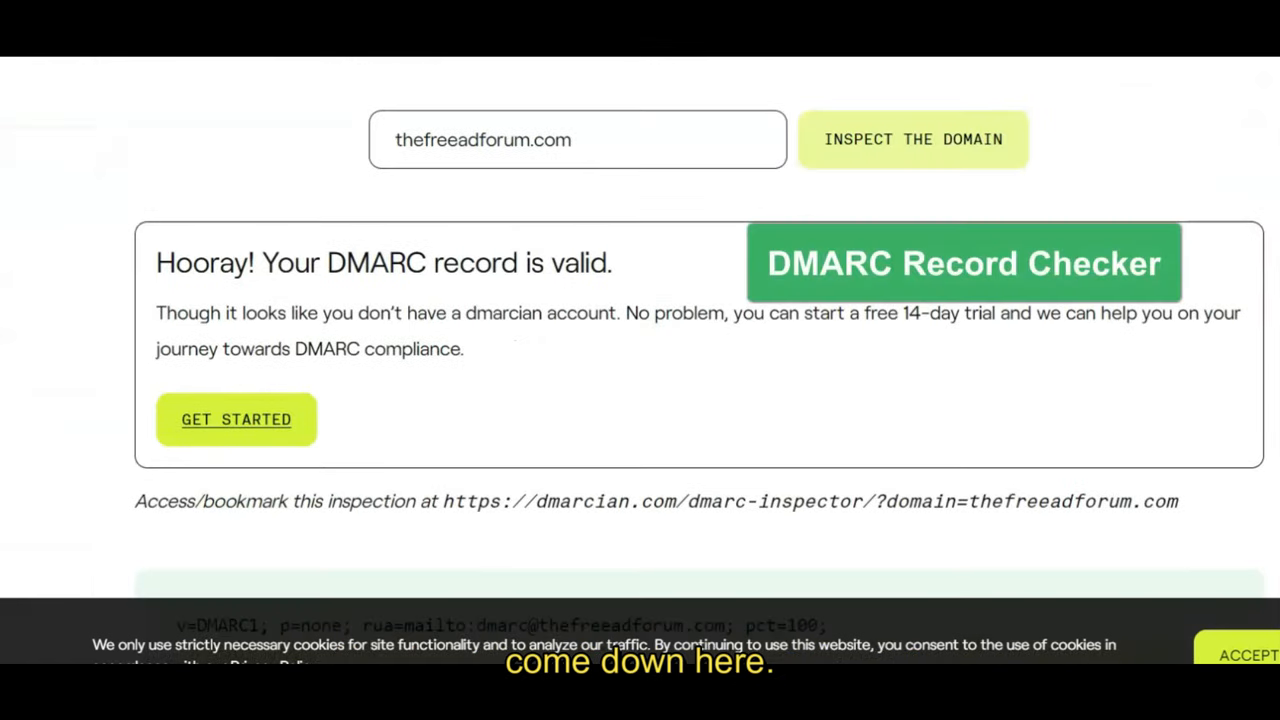
# Step: Inspect thefreeadforum.com in dmarcian and confirm its DMARC record is valid
pyautogui.click(621, 146)
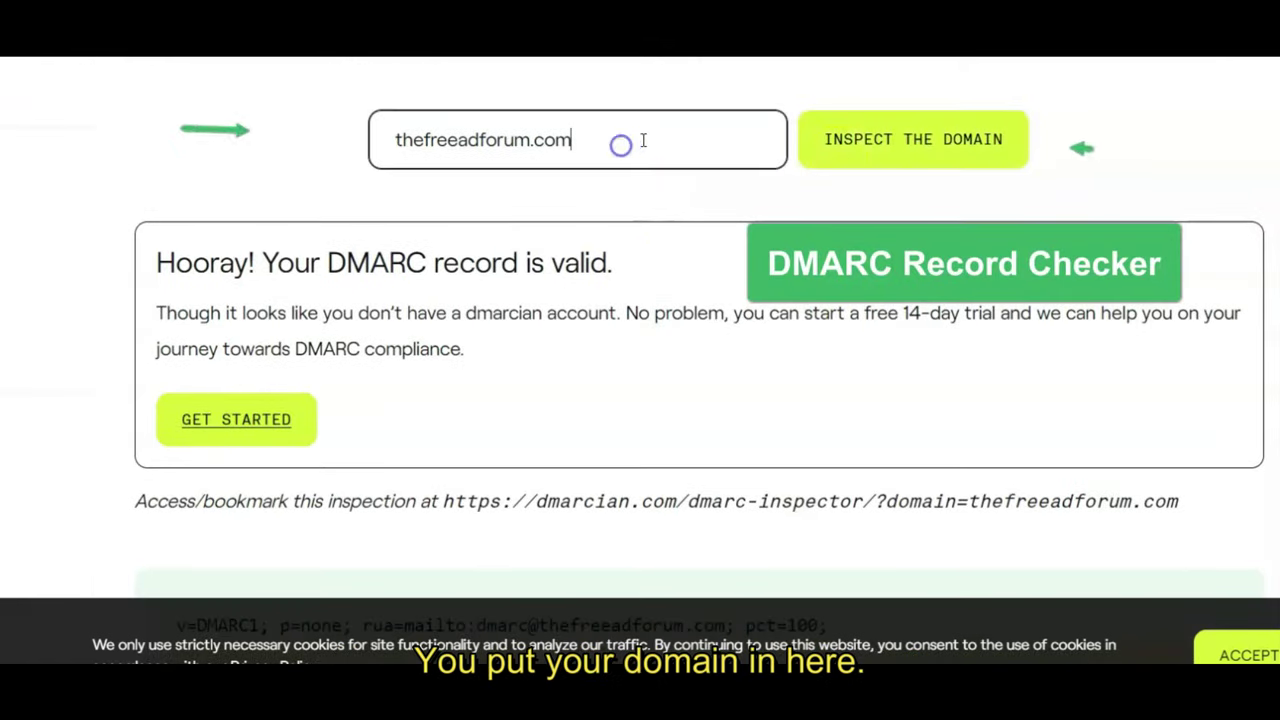
pyautogui.click(917, 165)
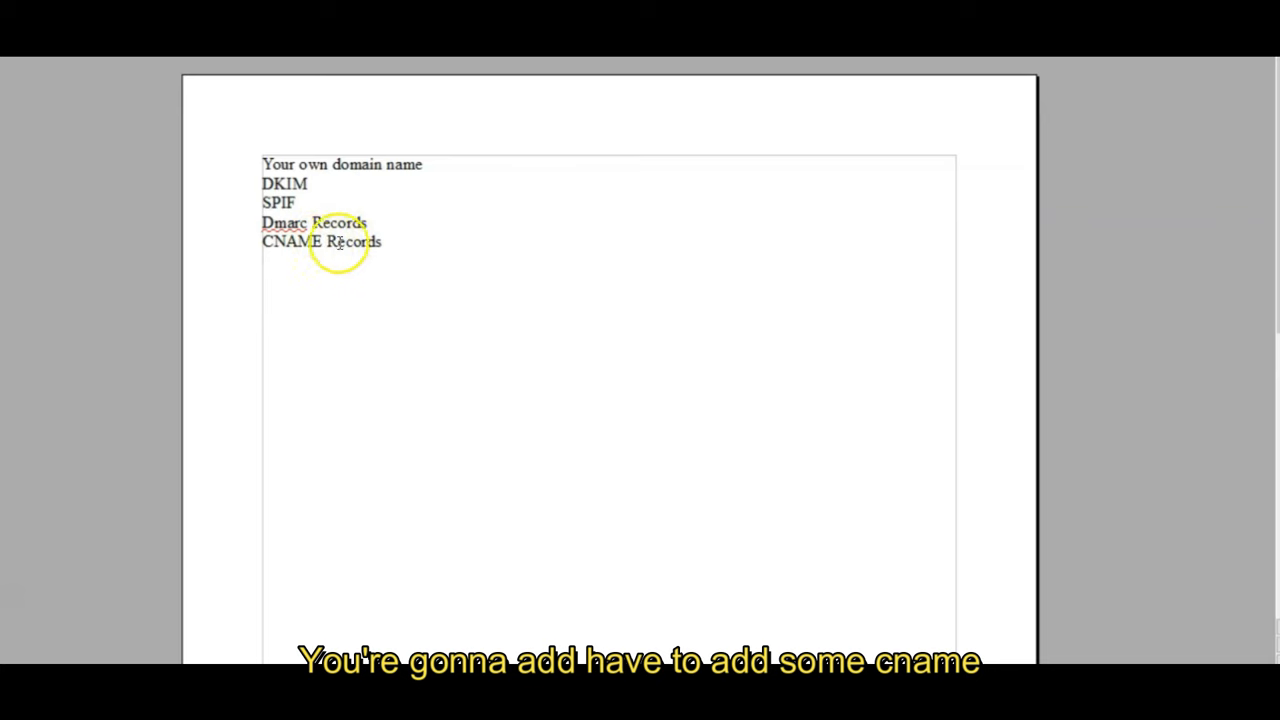
# Step: Mark the CNAME Records item in the checklist before moving to AWeber's list settings
pyautogui.moveTo(393, 244); pyautogui.dragTo(263, 243)
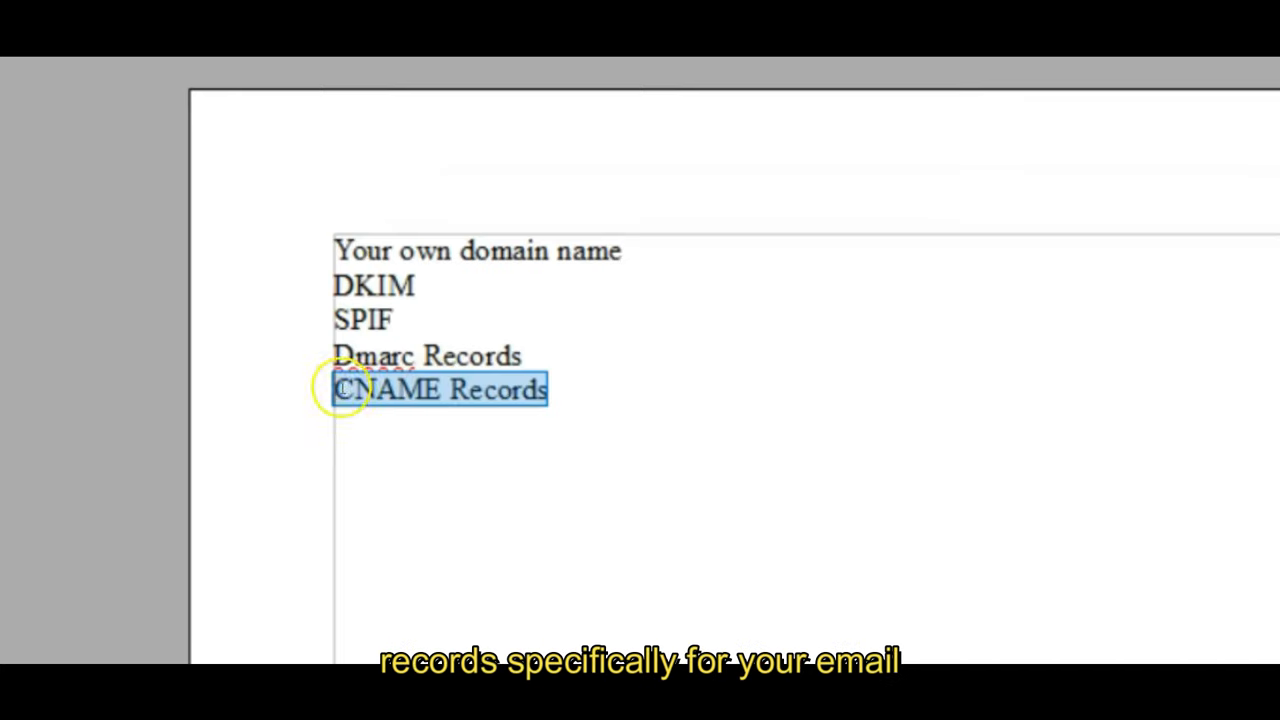
pyautogui.click(452, 242)
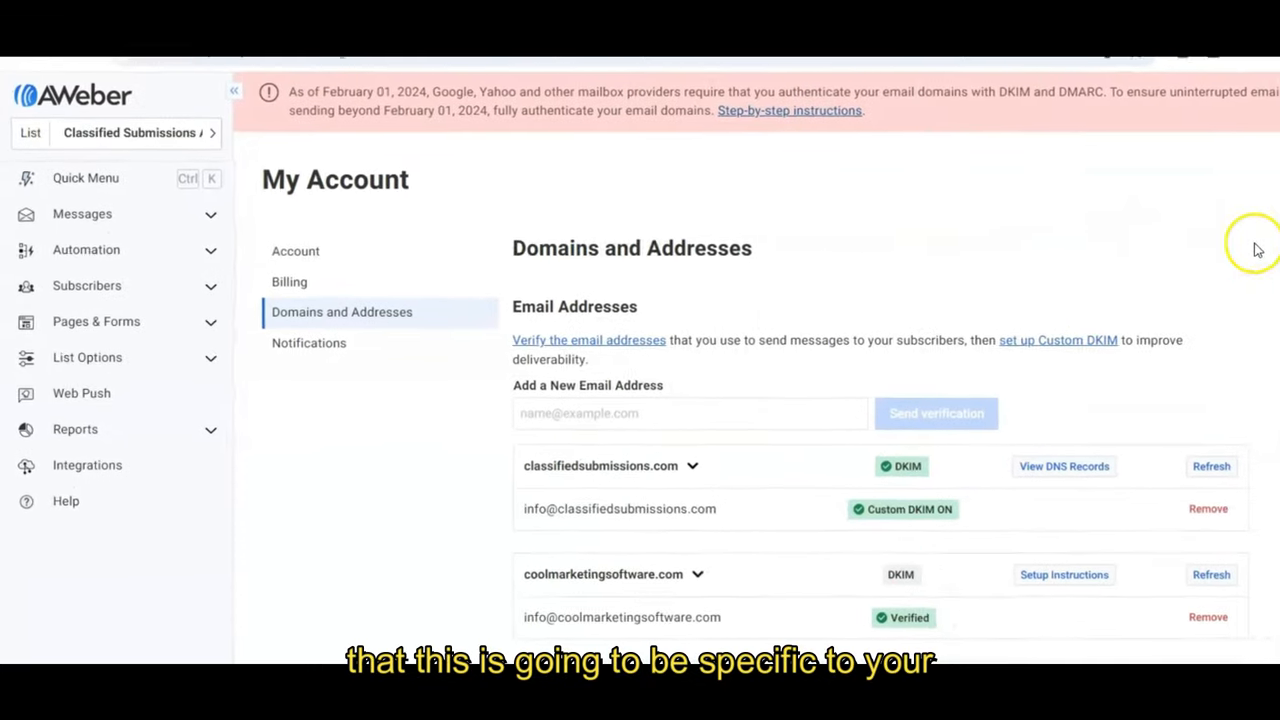
pyautogui.scroll(-3, 1250, 246)
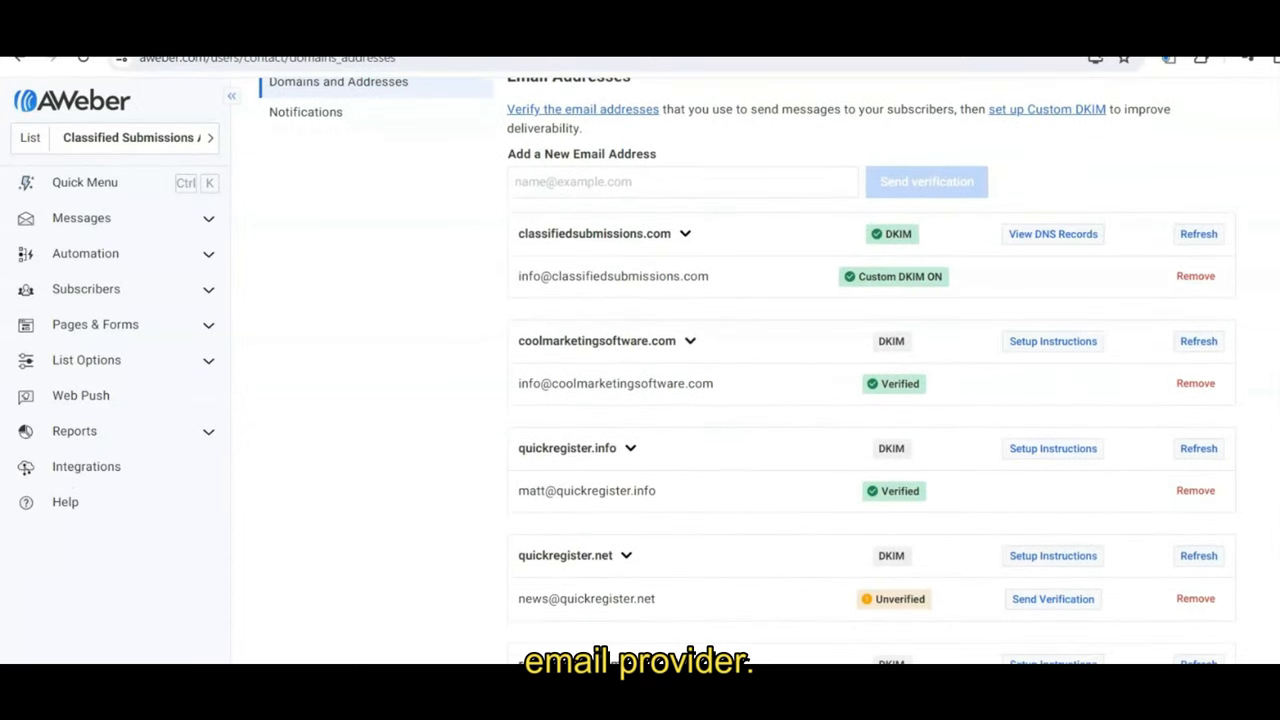
pyautogui.scroll(-2, 870, 400)
pyautogui.scroll(-2, 870, 400)
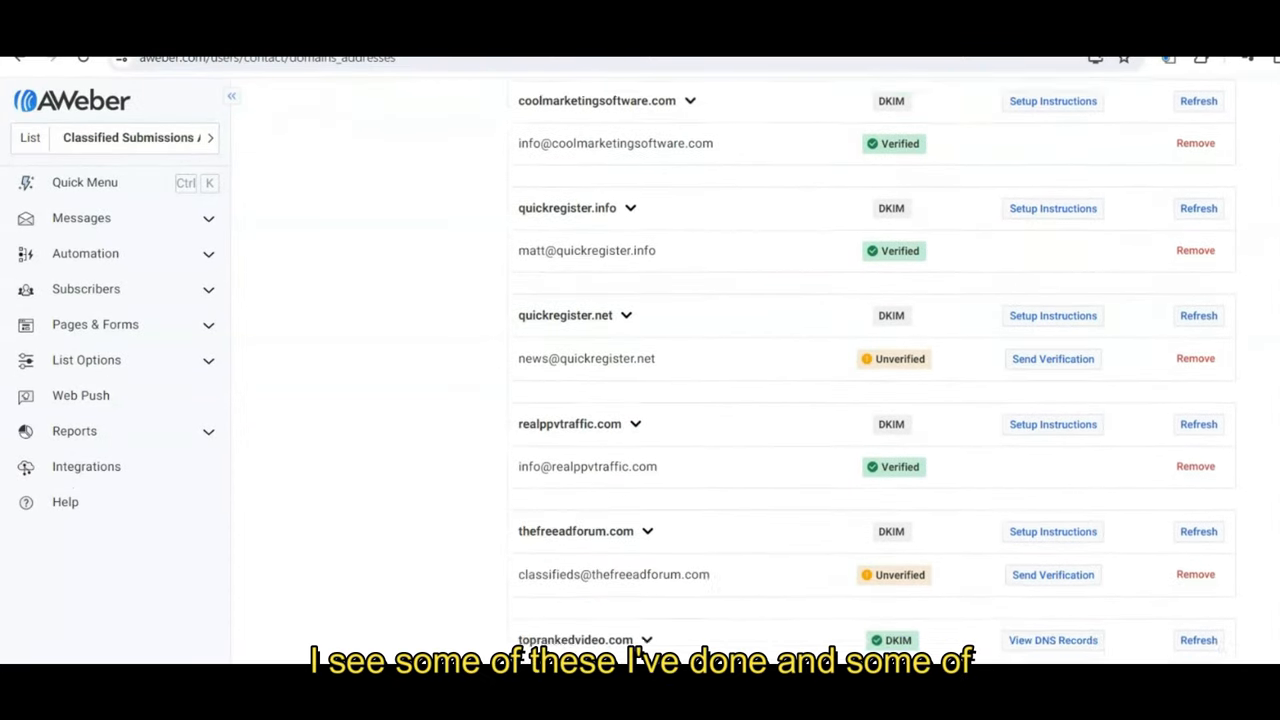
pyautogui.scroll(-2, 870, 400)
pyautogui.scroll(-1, 870, 400)
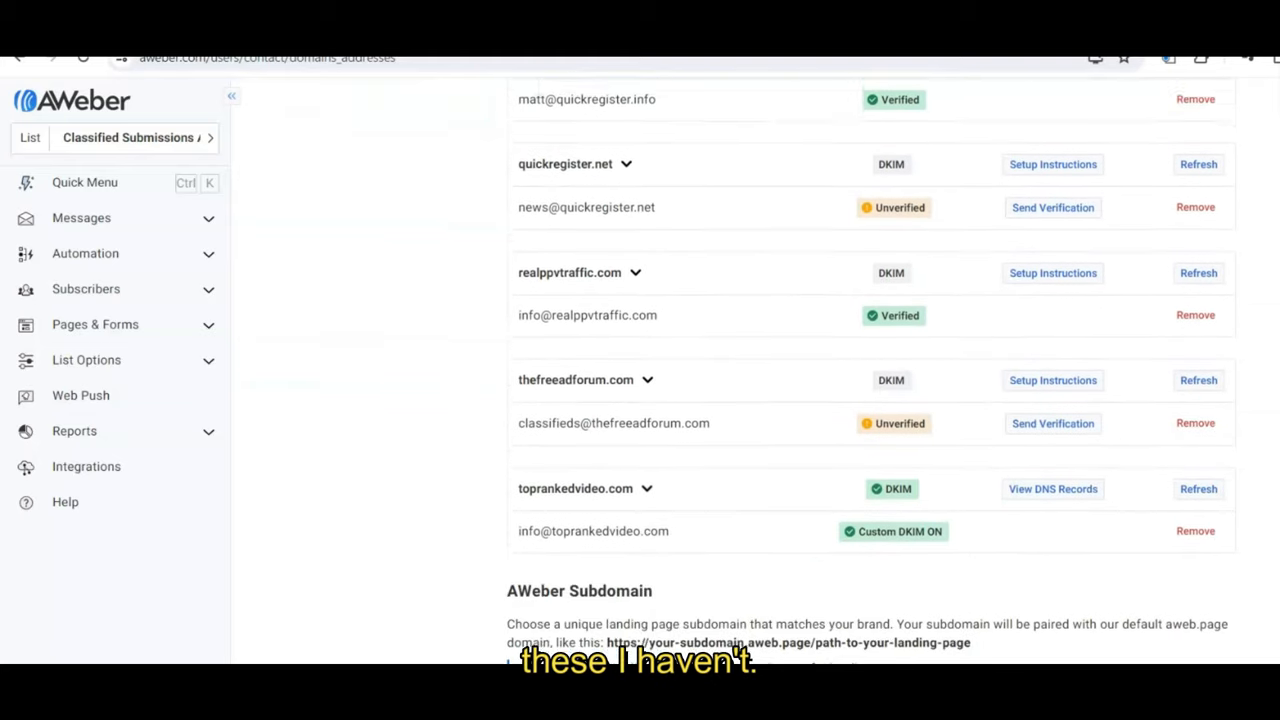
pyautogui.scroll(1, 870, 370)
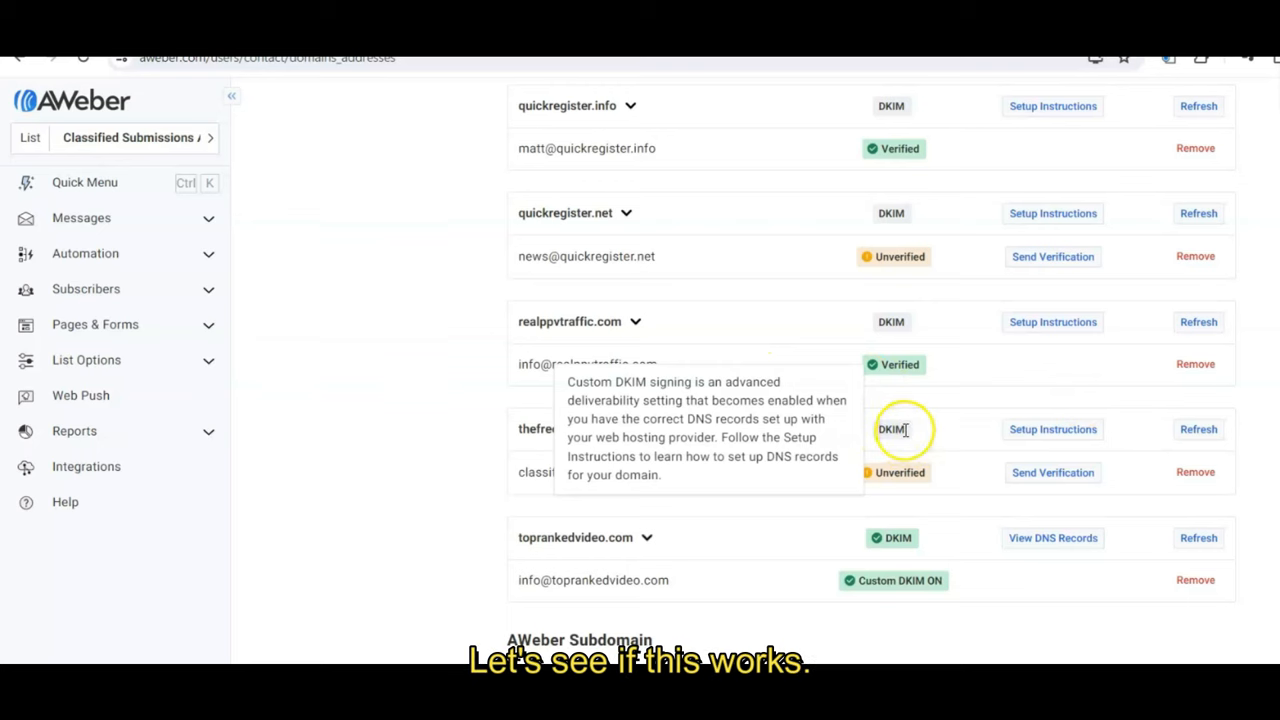
# Step: Refresh thefreeadforum.com to Verified and show its Custom DKIM setup page with three Not Installed CNAMEs
pyautogui.click(1198, 430)
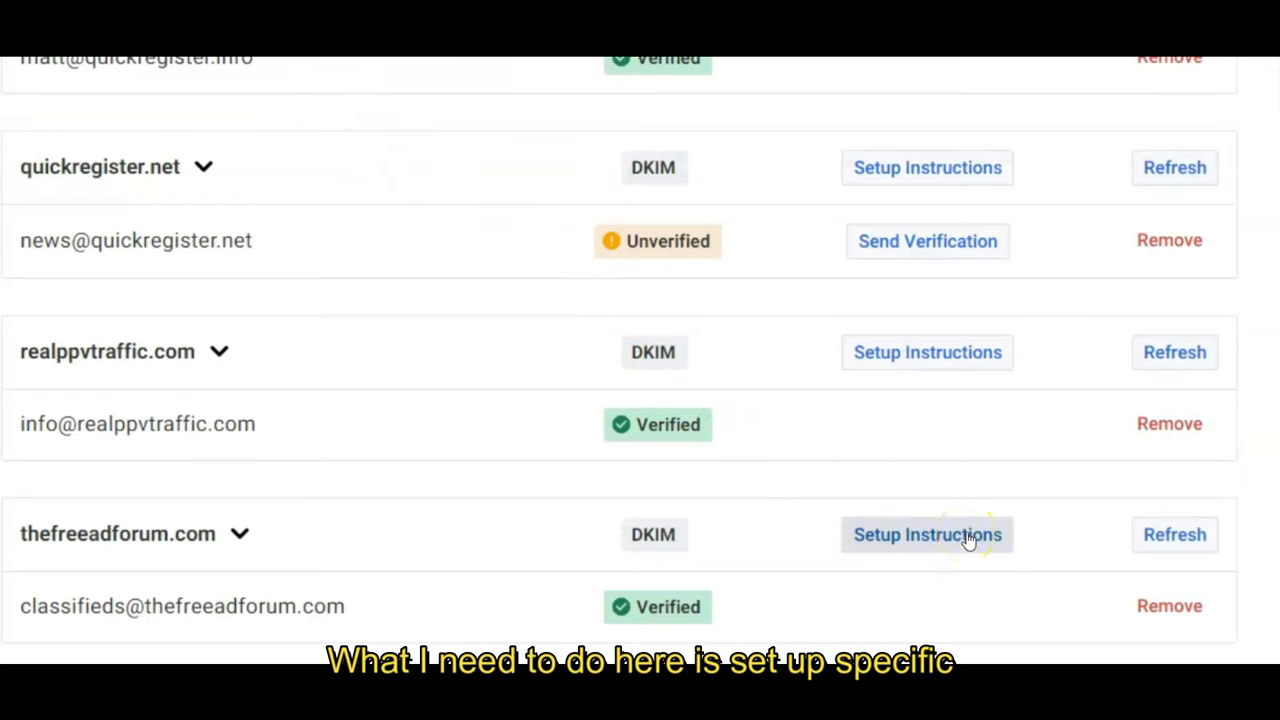
pyautogui.moveTo(891, 429)
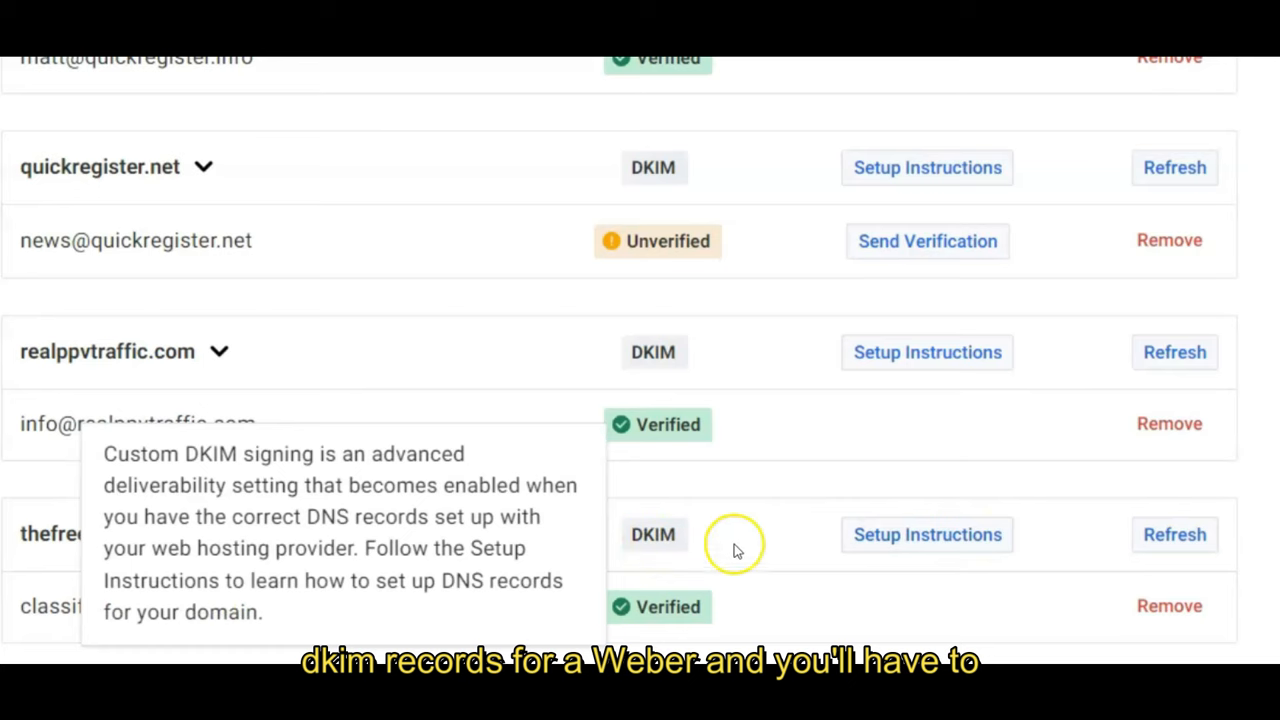
pyautogui.click(923, 545)
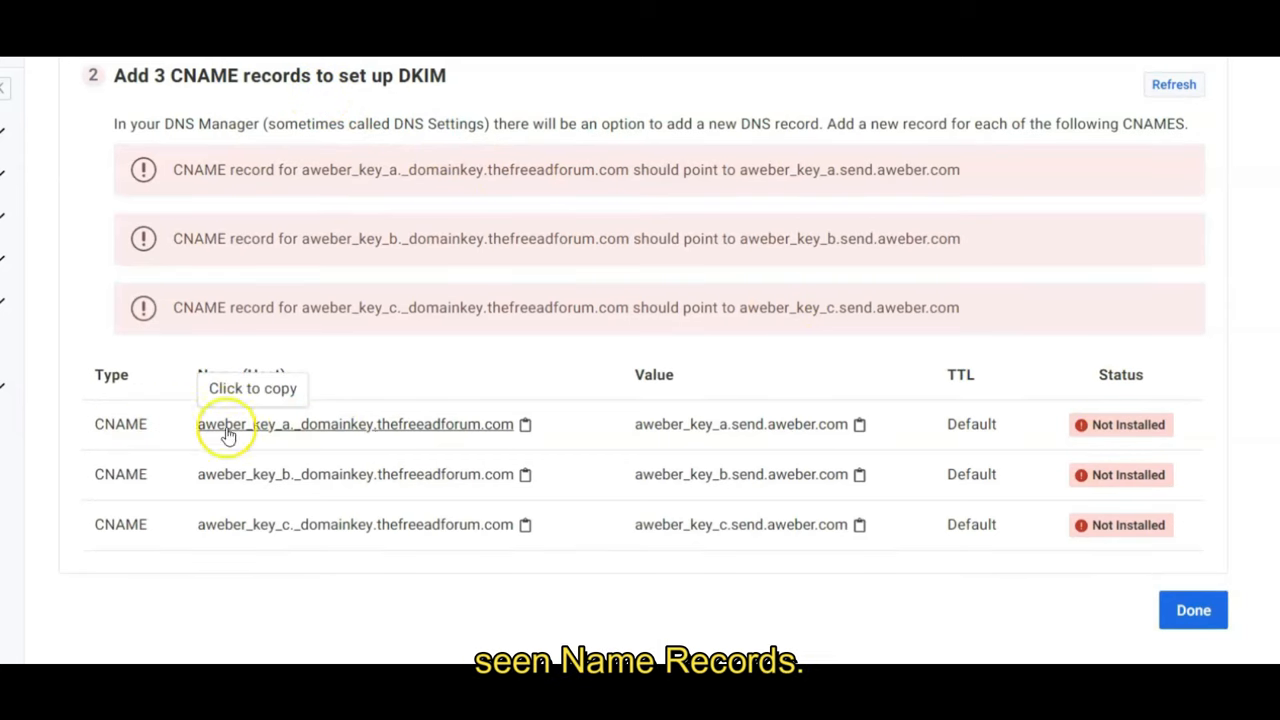
# Step: Copy the aweber_key_a._domainkey.thefreeadforum.com host name and return to Contabo's DNS zone editor
pyautogui.click(525, 425)
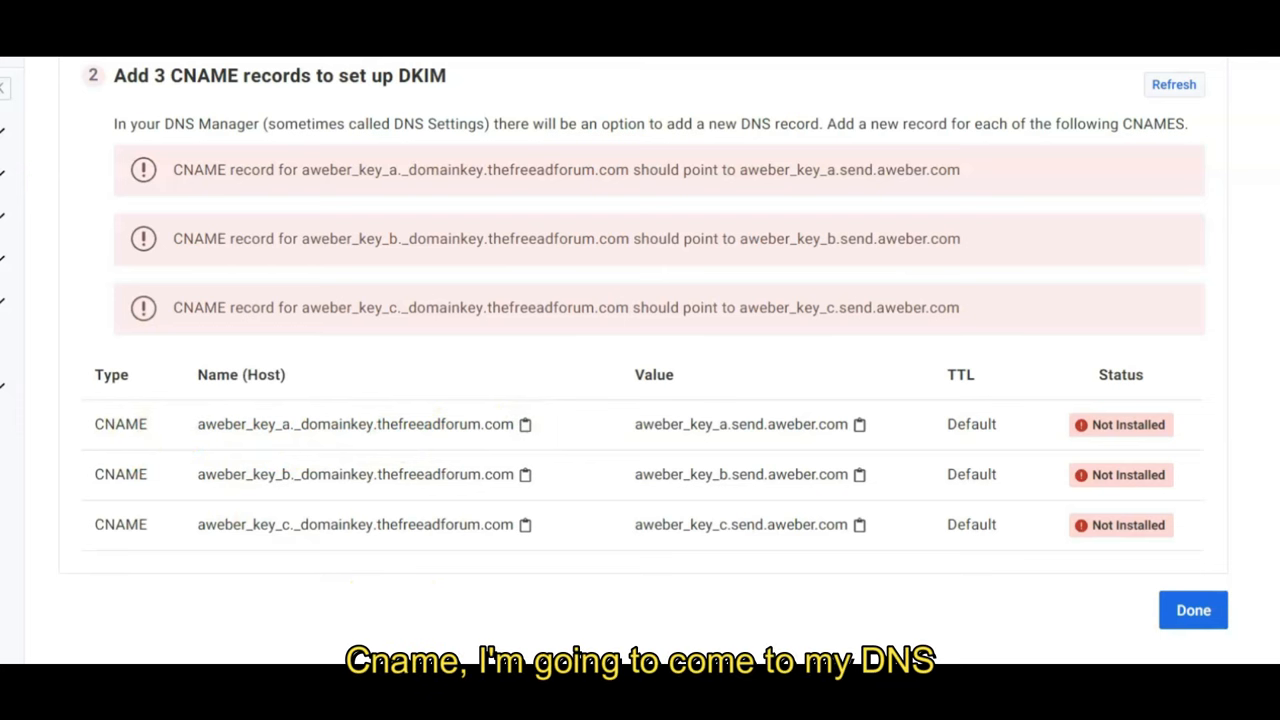
pyautogui.click(330, 610)
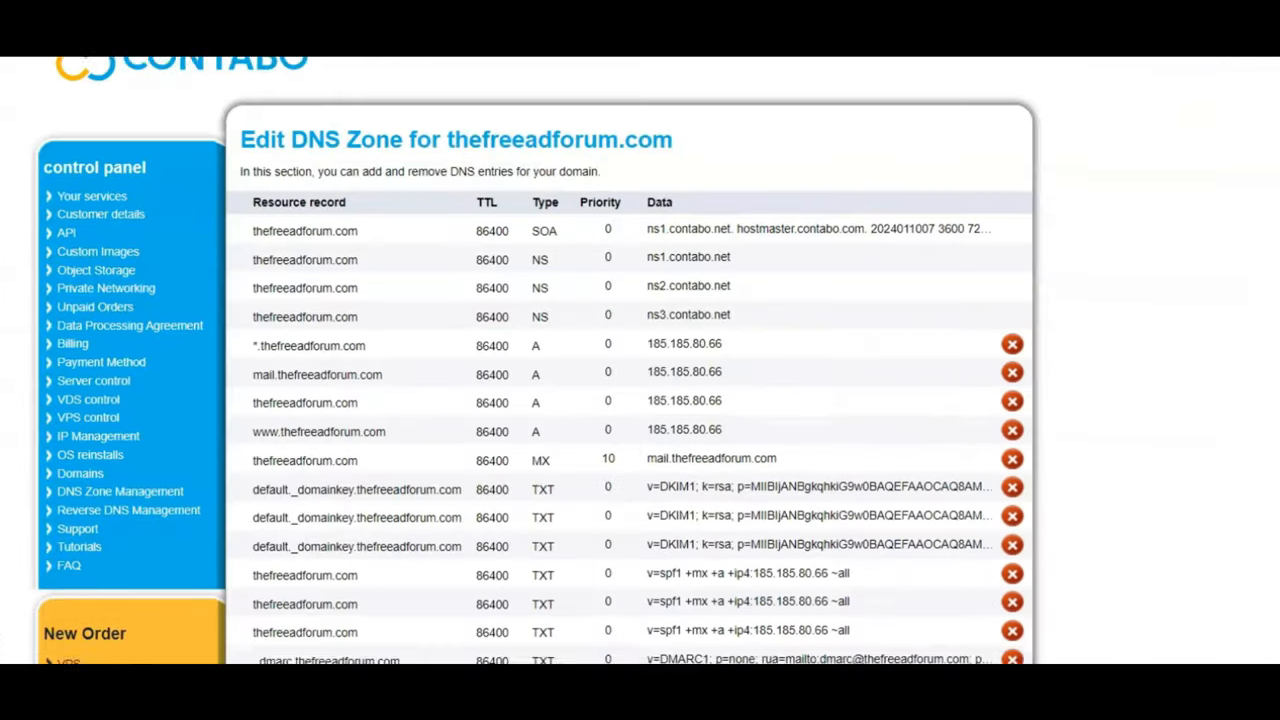
pyautogui.scroll(-3, 630, 400)
# Step: Start a CNAME record named aweber_key_a._domainkey.thefreeadforum.com in the new-record form
pyautogui.click(399, 499)
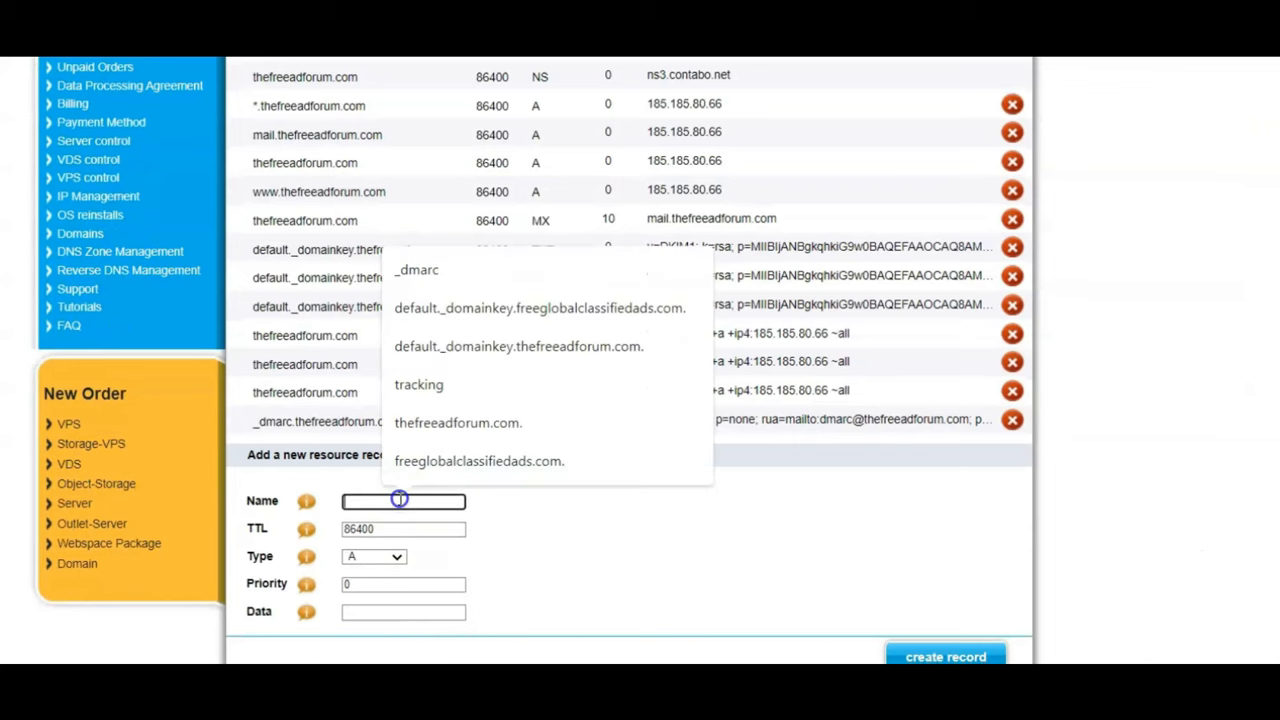
pyautogui.click(397, 561)
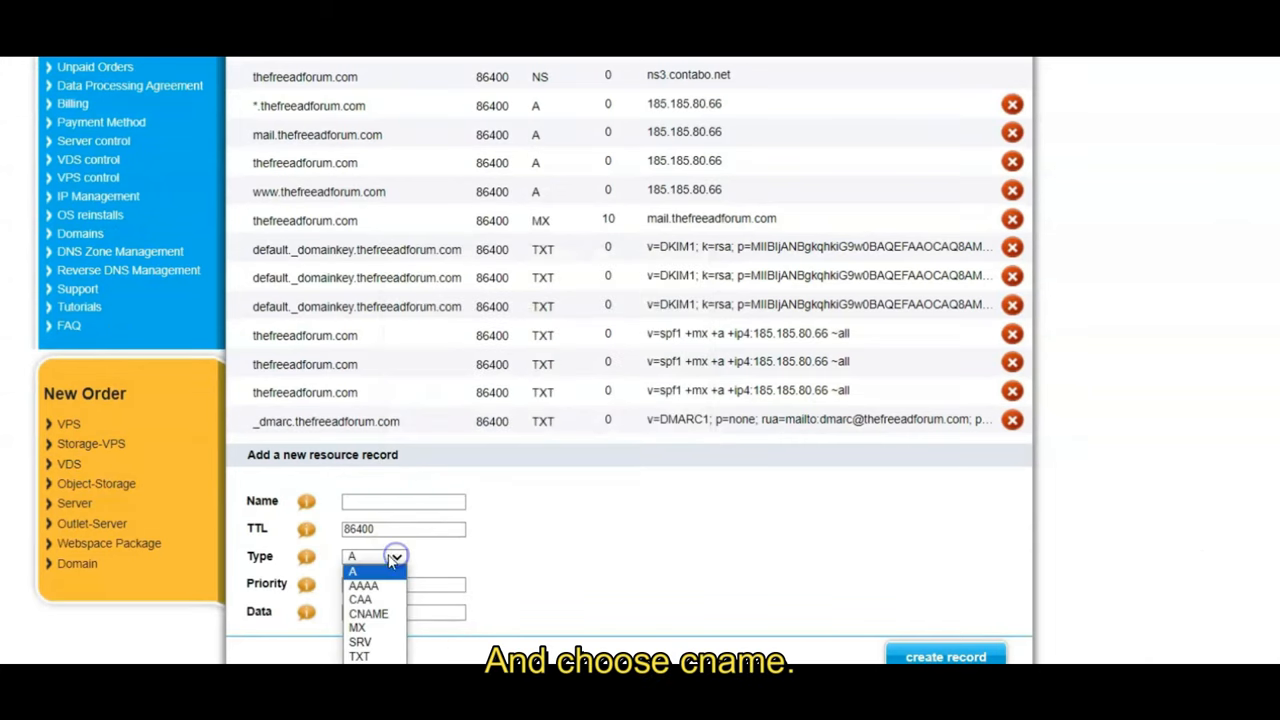
pyautogui.click(365, 612)
pyautogui.click(366, 499)
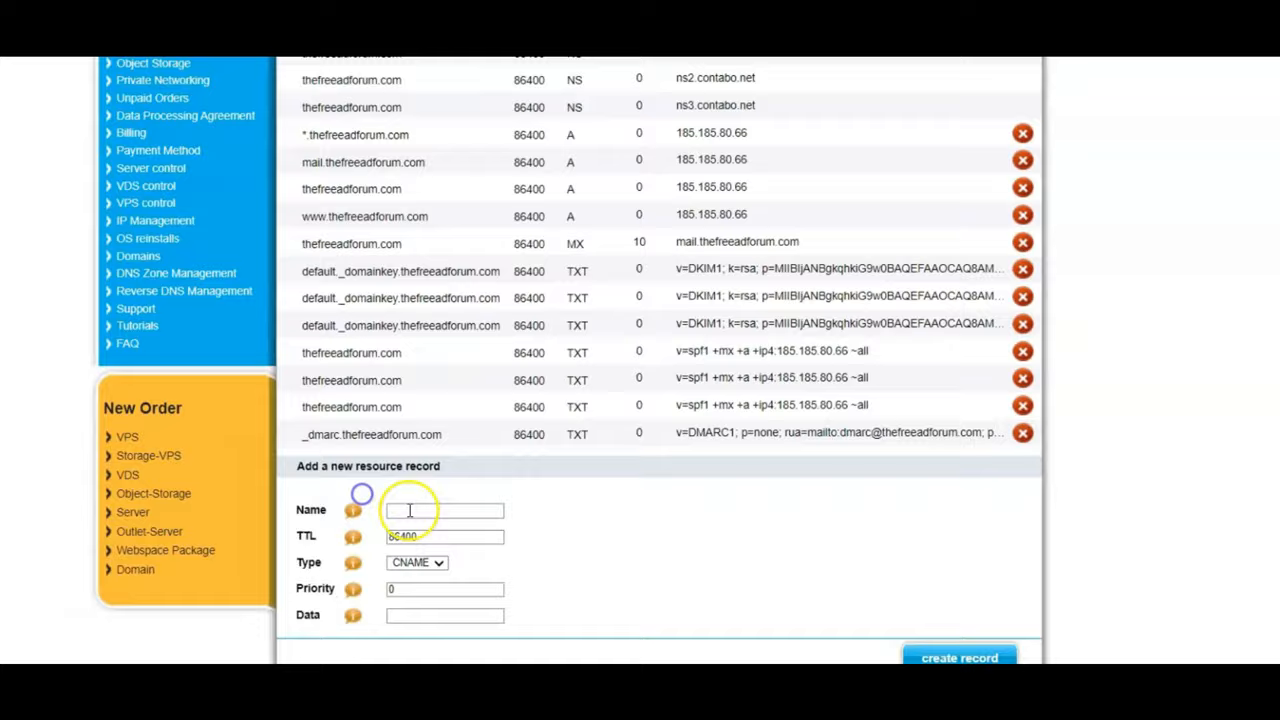
pyautogui.press('Down')
pyautogui.press('Down')
pyautogui.press('Down')
pyautogui.press('Return')
pyautogui.hotkey('ctrl', 'v')
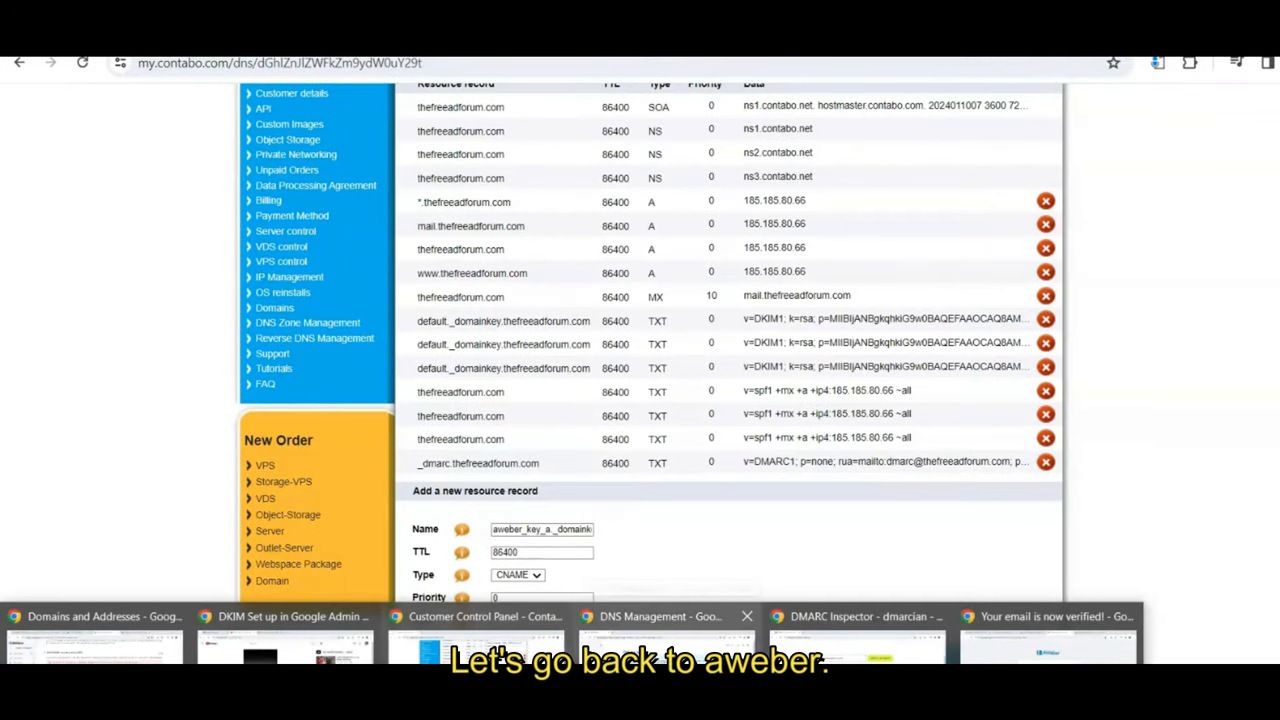
# Step: Copy aweber_key_a.send.aweber.com from AWeber into Data and create the record
pyautogui.click(95, 635)
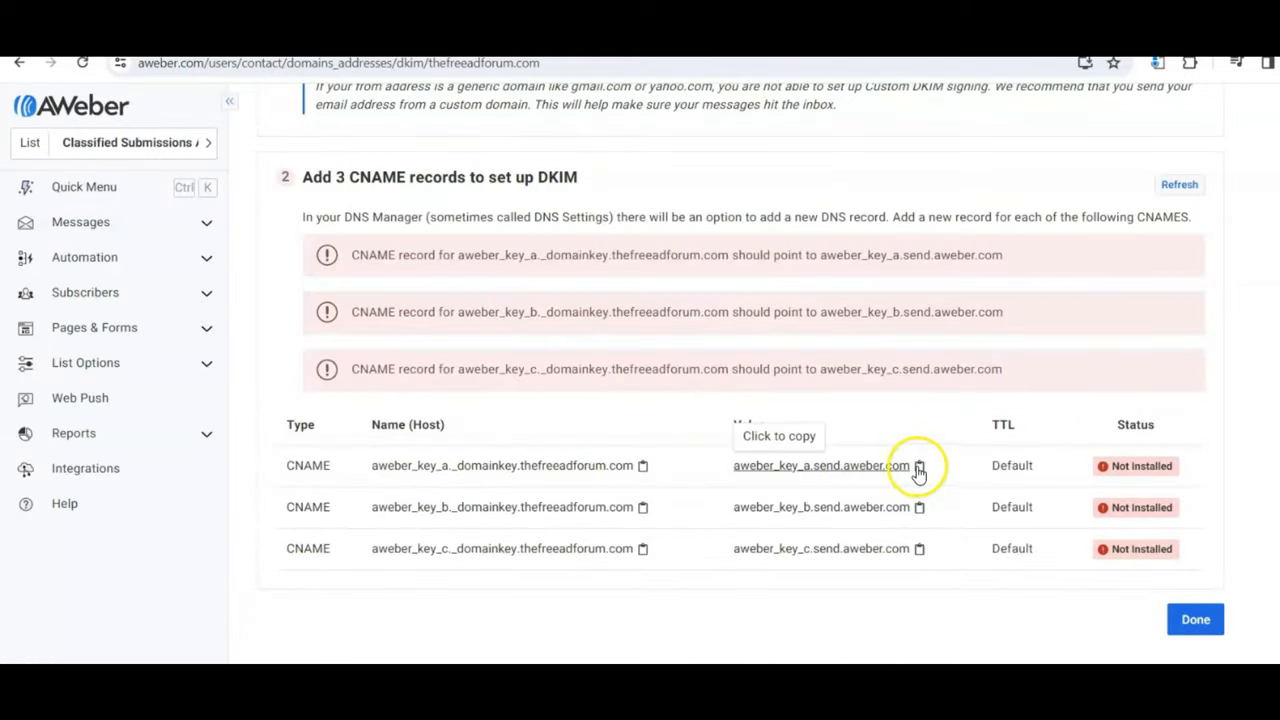
pyautogui.click(781, 468)
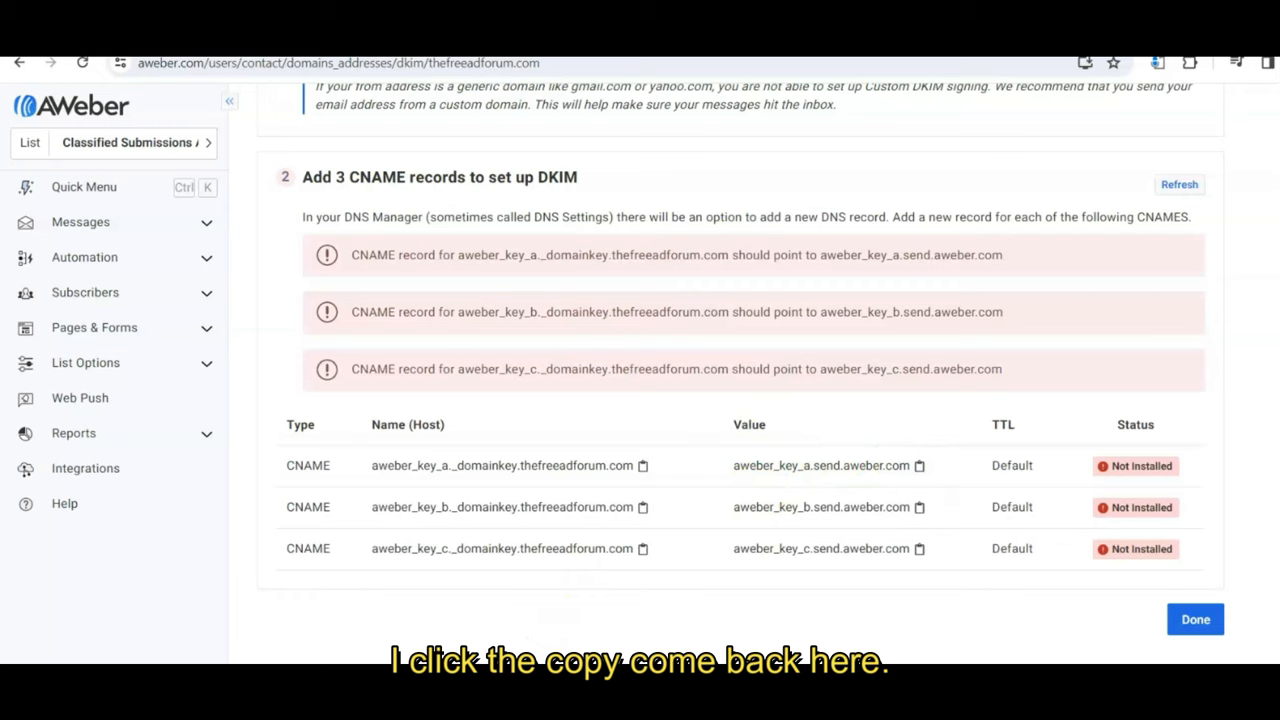
pyautogui.click(496, 645)
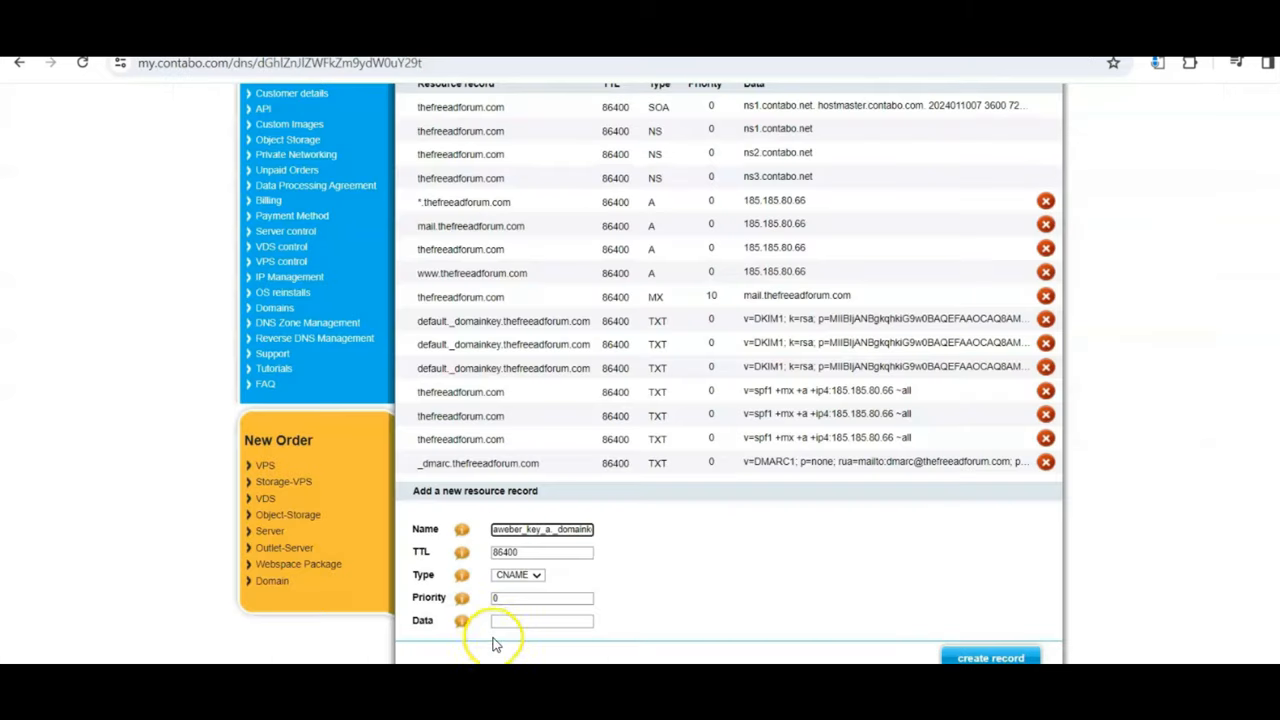
pyautogui.click(508, 621)
pyautogui.hotkey('ctrl', 'v')
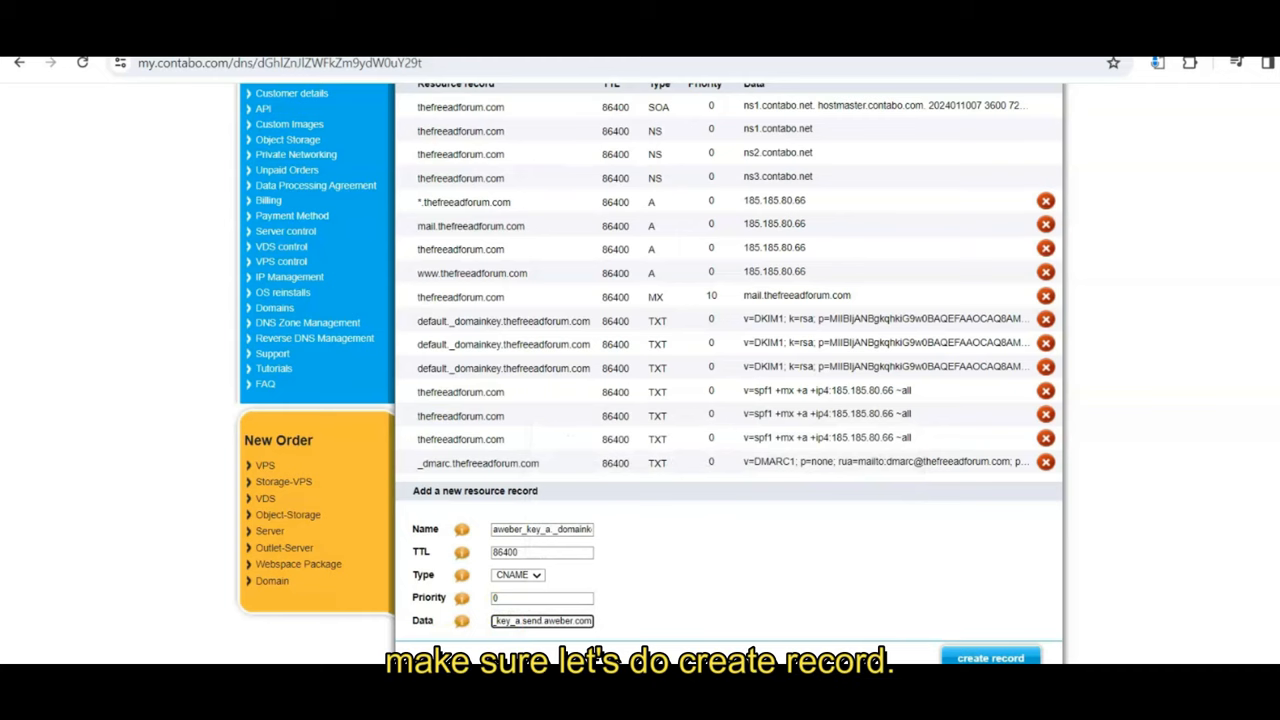
pyautogui.click(975, 660)
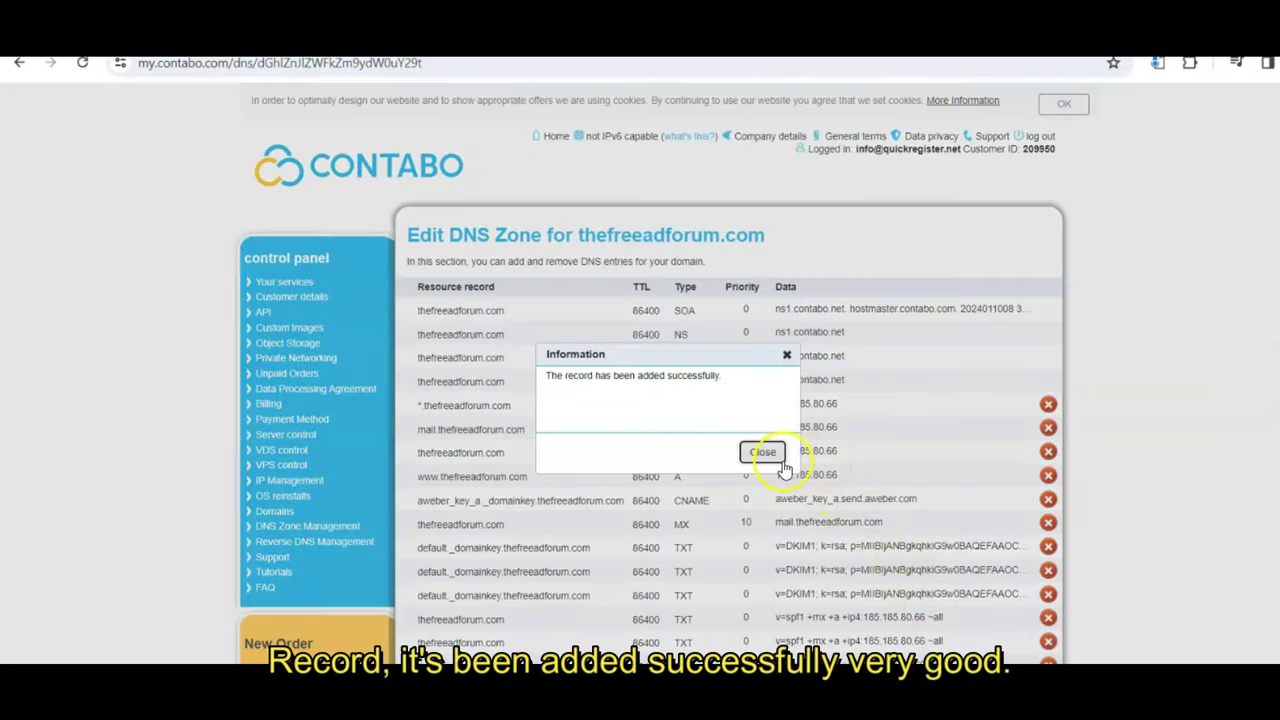
pyautogui.click(760, 451)
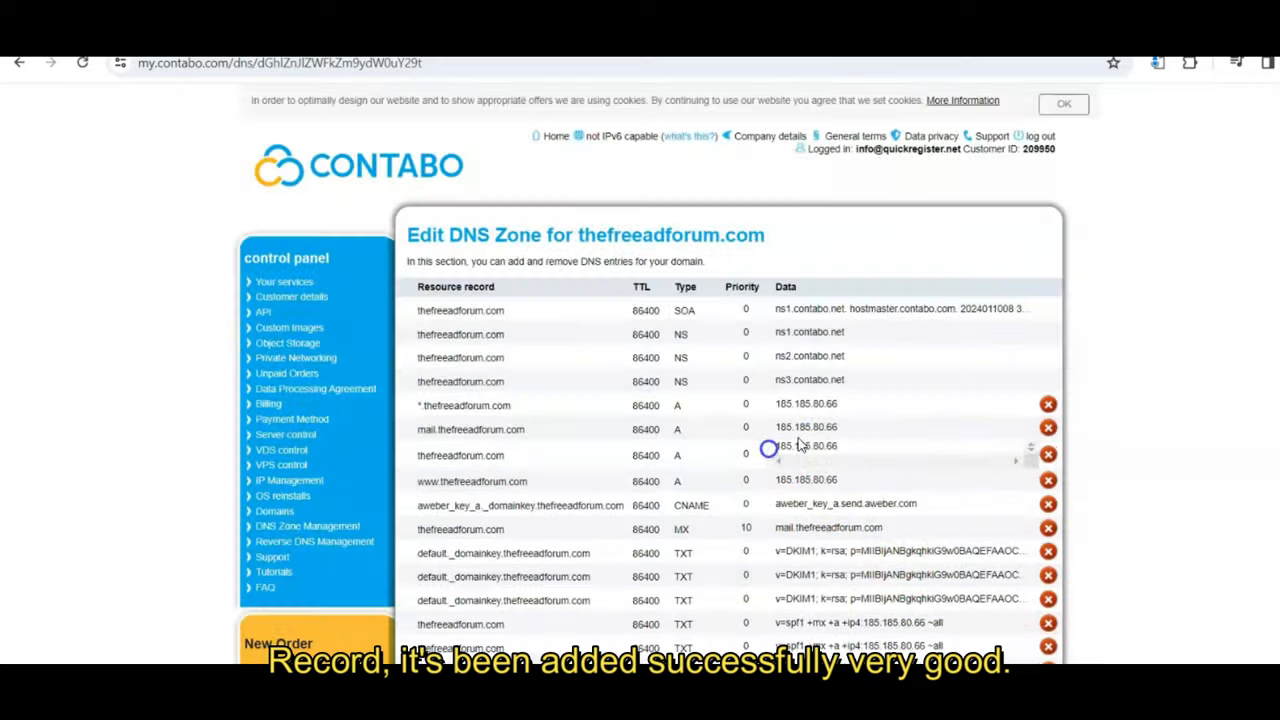
pyautogui.scroll(-3, 1030, 512)
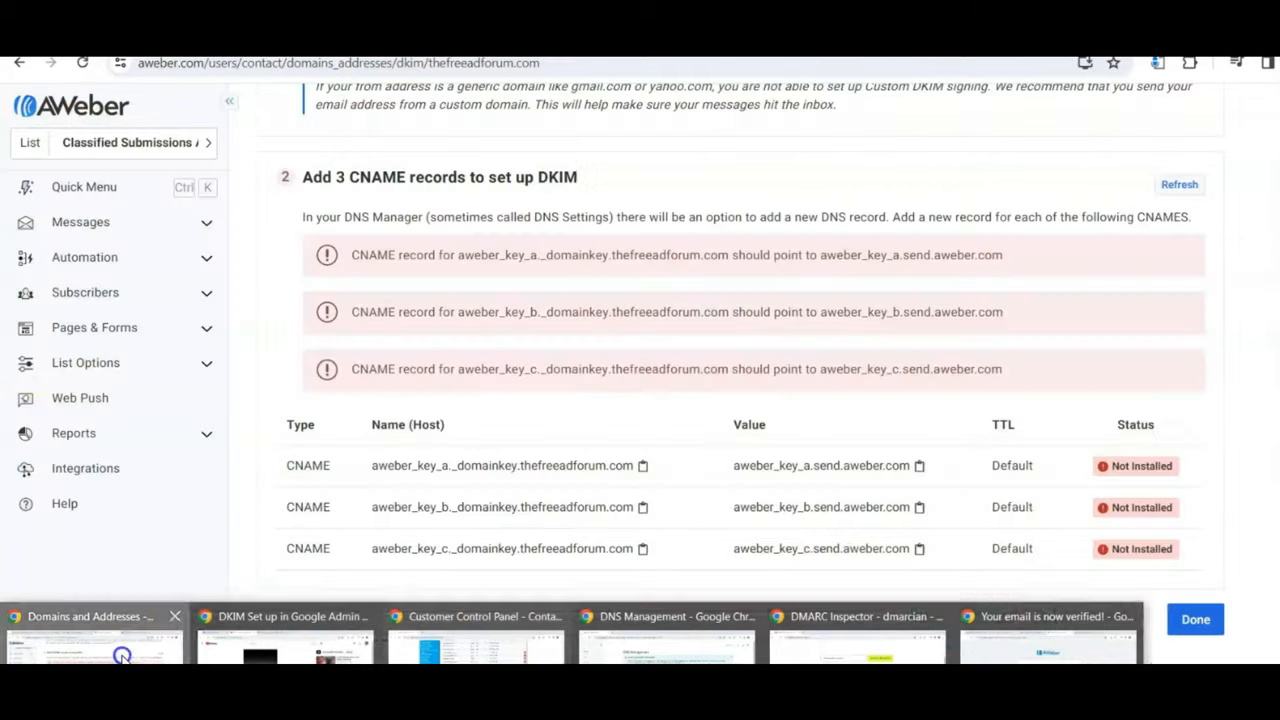
# Step: Copy the aweber_key_b._domainkey.thefreeadforum.com host name from AWeber
pyautogui.click(643, 507)
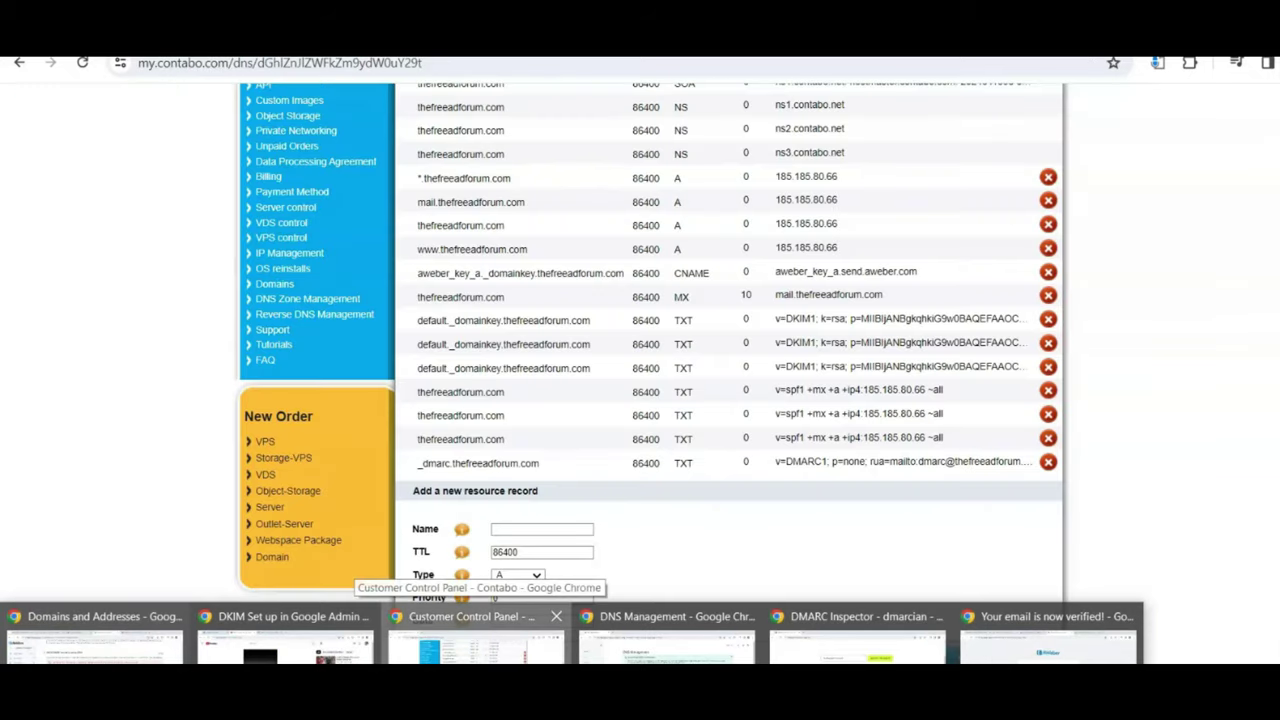
# Step: Start a CNAME record named aweber_key_b._domainkey.thefreeadforum.com in Contabo's new-record form
pyautogui.click(476, 640)
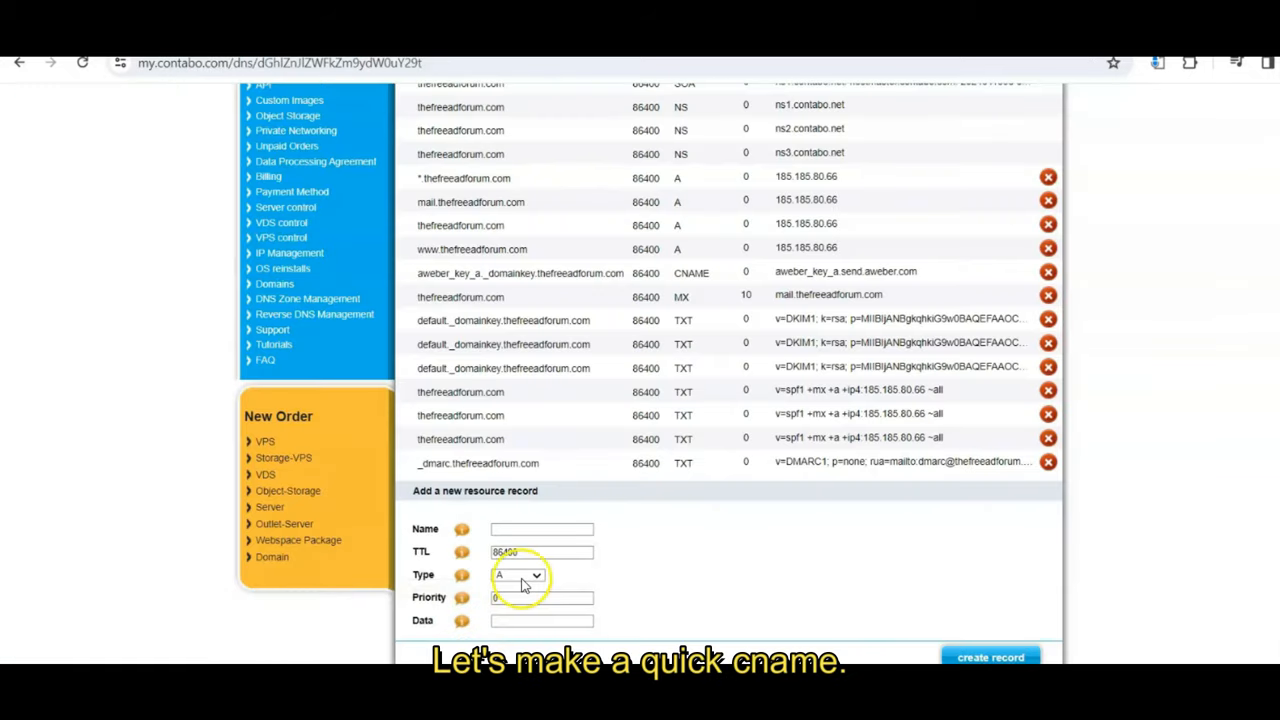
pyautogui.click(510, 529)
pyautogui.hotkey('ctrl', 'v')
pyautogui.click(517, 575)
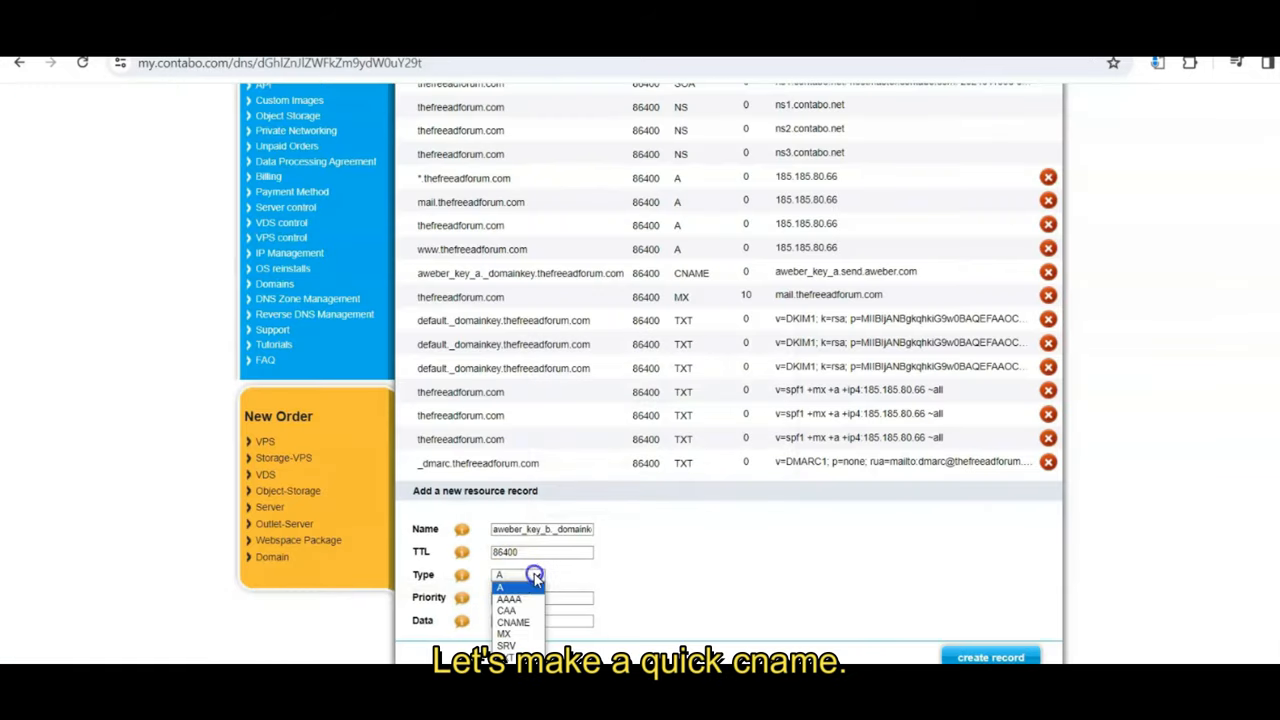
pyautogui.click(510, 622)
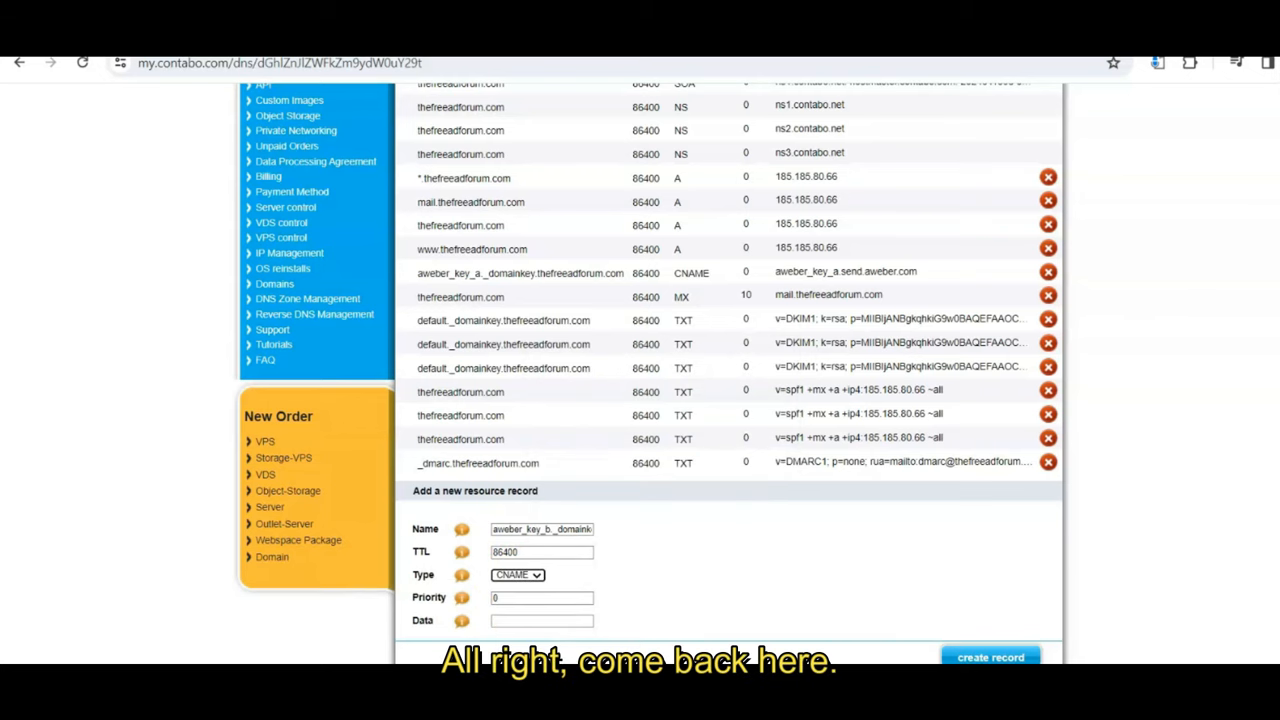
# Step: Copy aweber_key_b.send.aweber.com from AWeber into Data and create the record
pyautogui.click(90, 625)
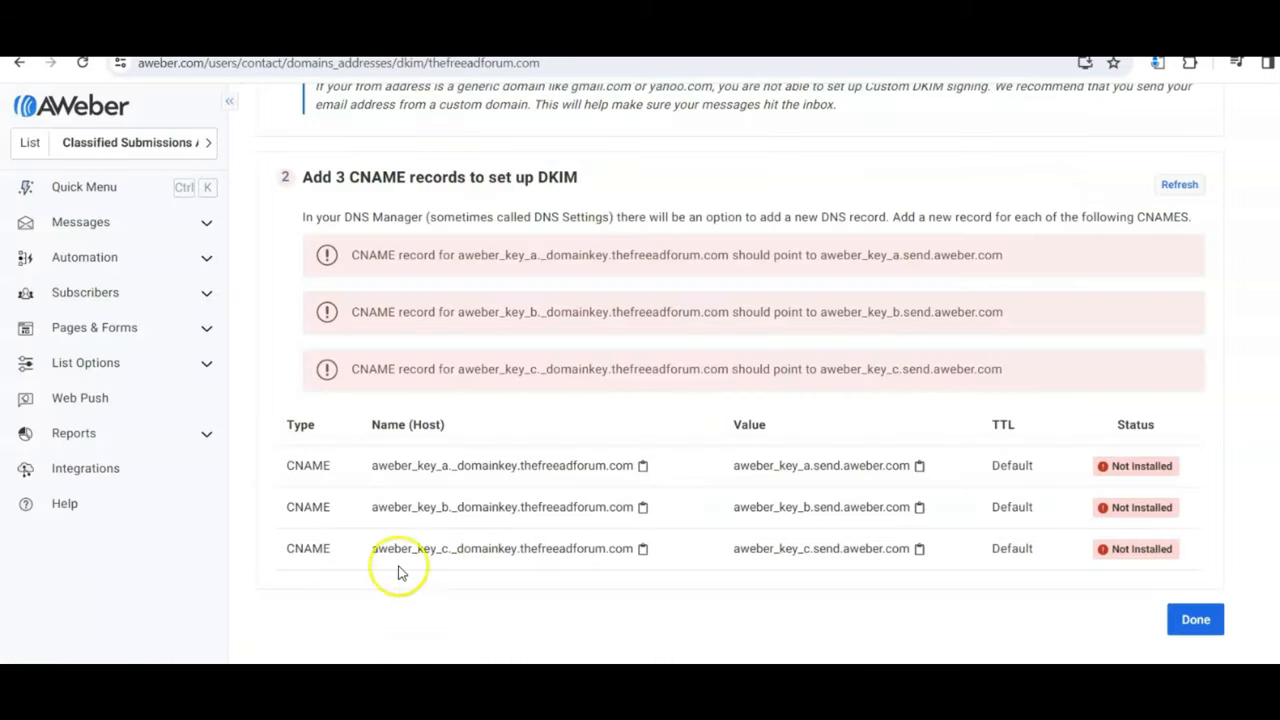
pyautogui.click(919, 508)
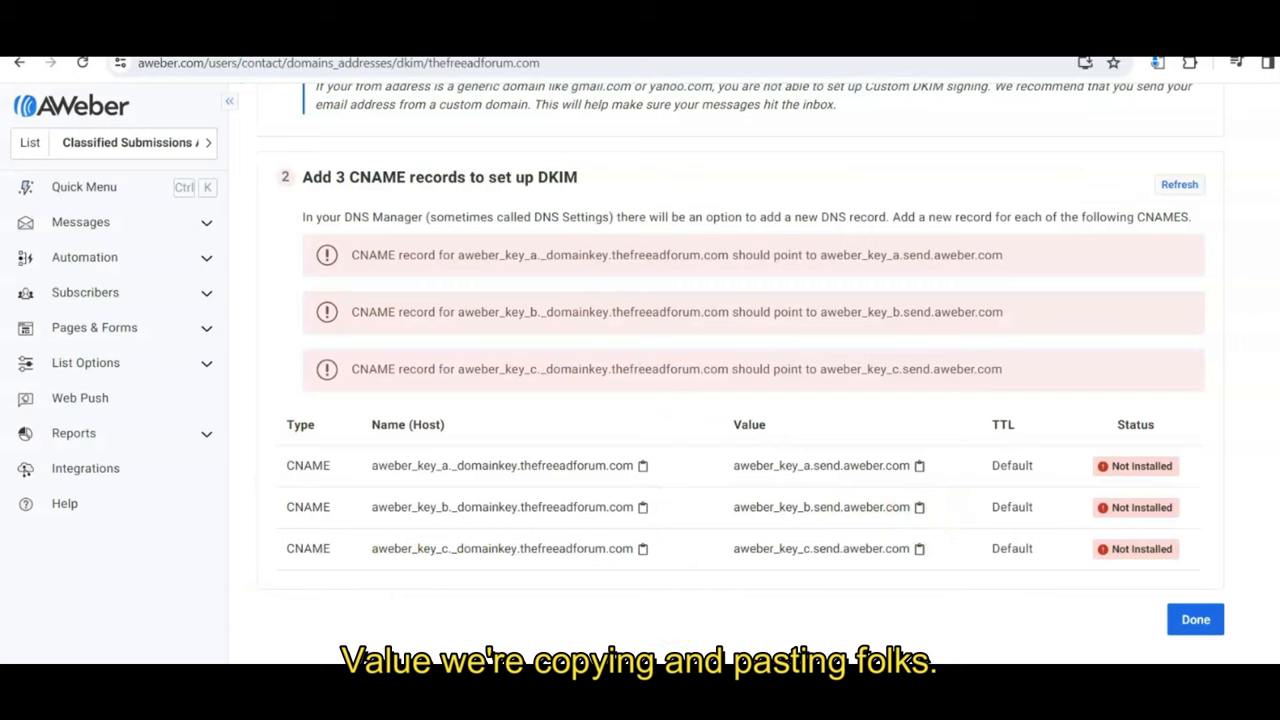
pyautogui.click(477, 640)
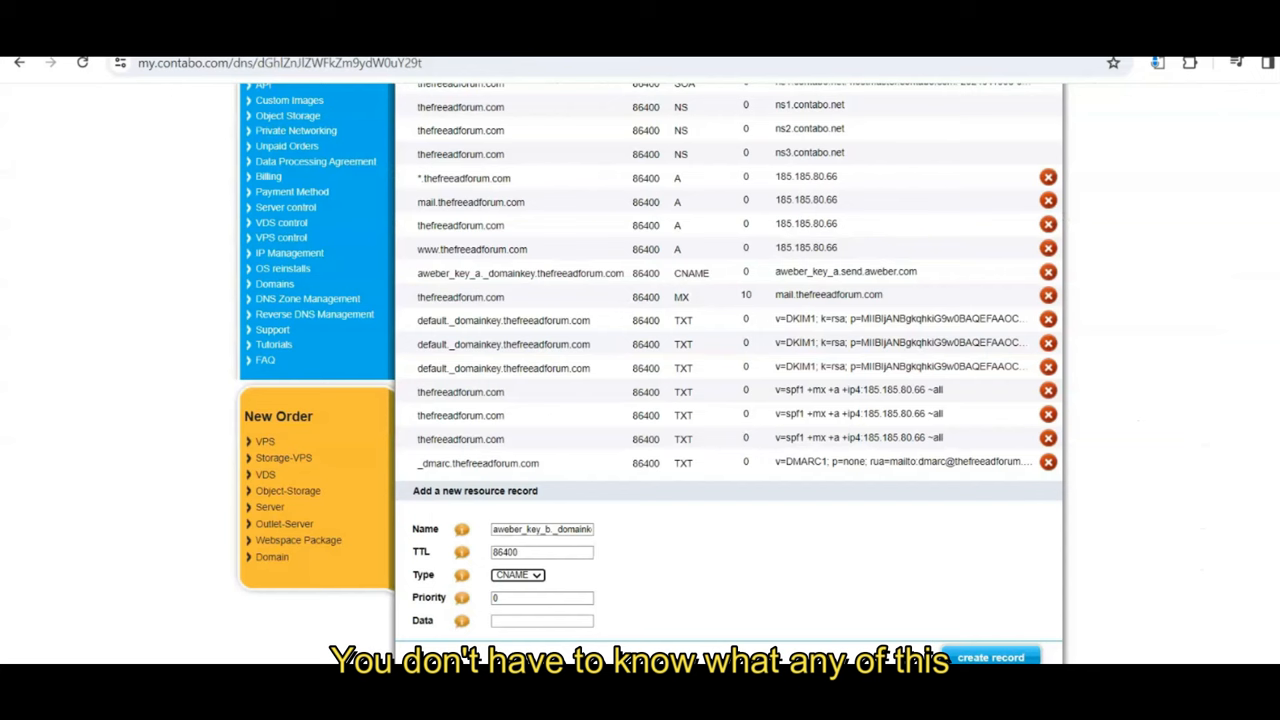
pyautogui.click(500, 620)
pyautogui.hotkey('ctrl', 'v')
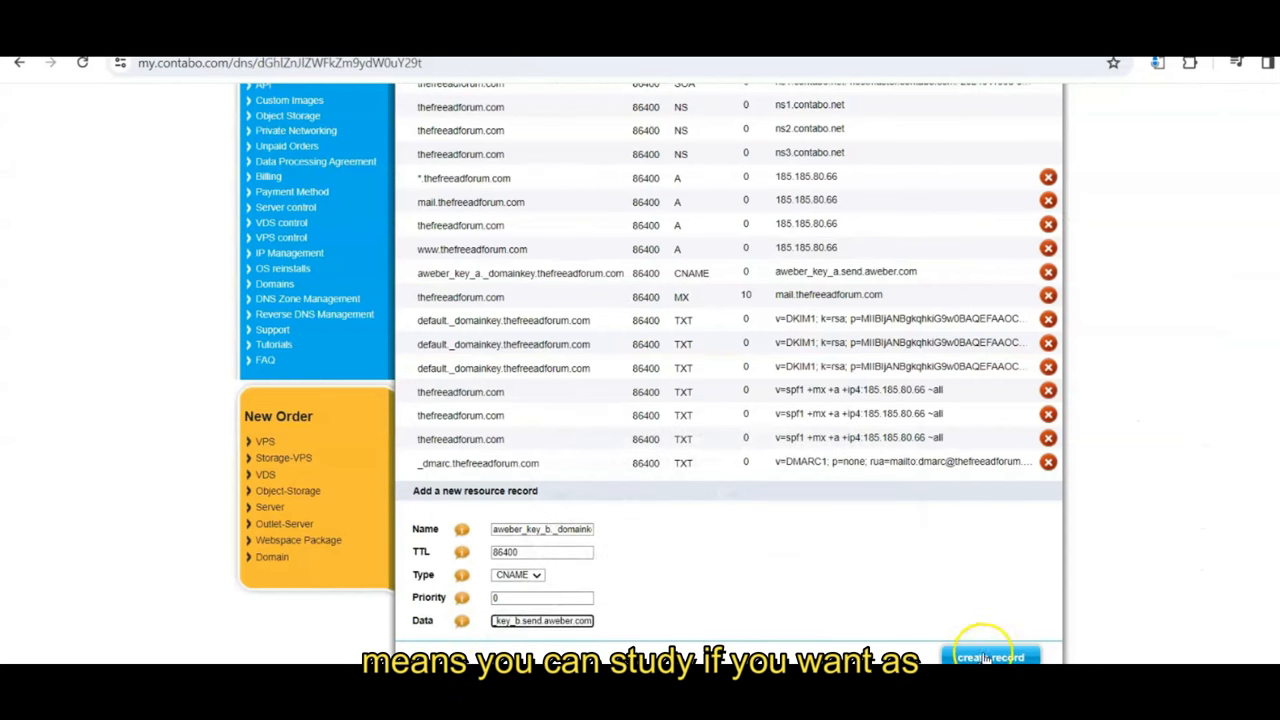
pyautogui.click(985, 657)
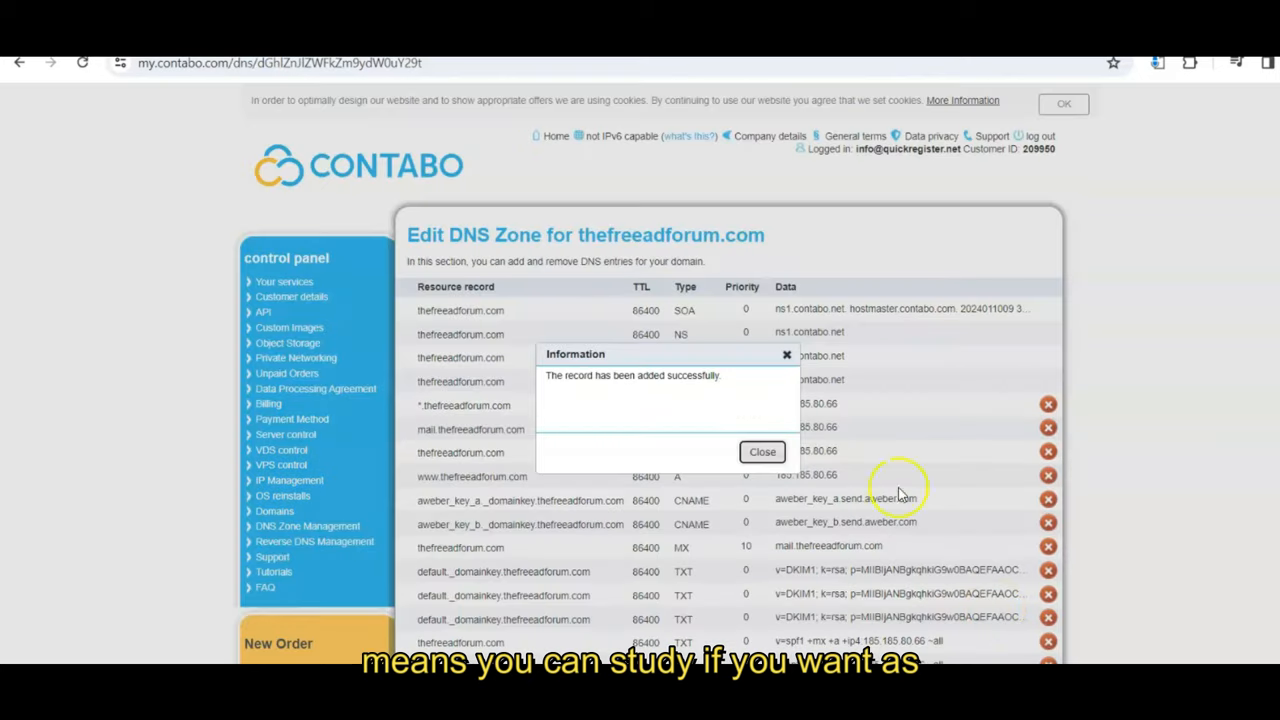
pyautogui.click(765, 452)
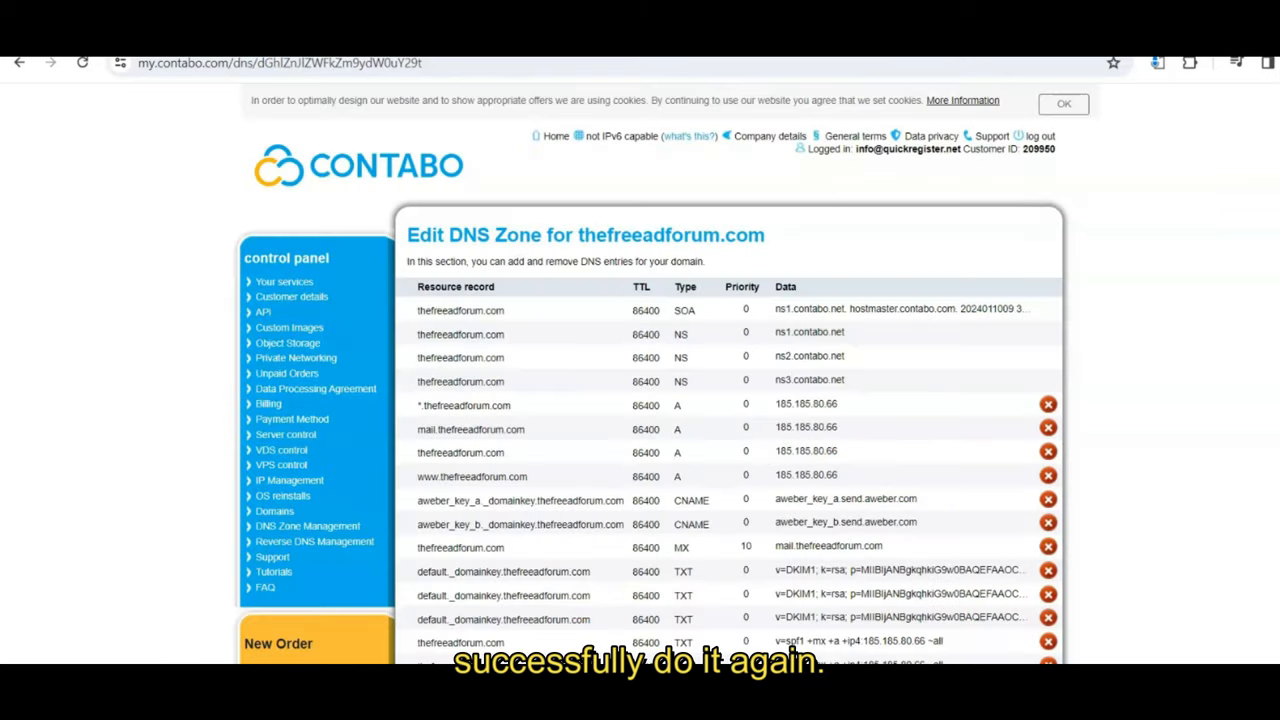
# Step: Start a CNAME record named aweber_key_c._domainkey.thefreeadforum.com in Contabo's new-record form
pyautogui.click(90, 615)
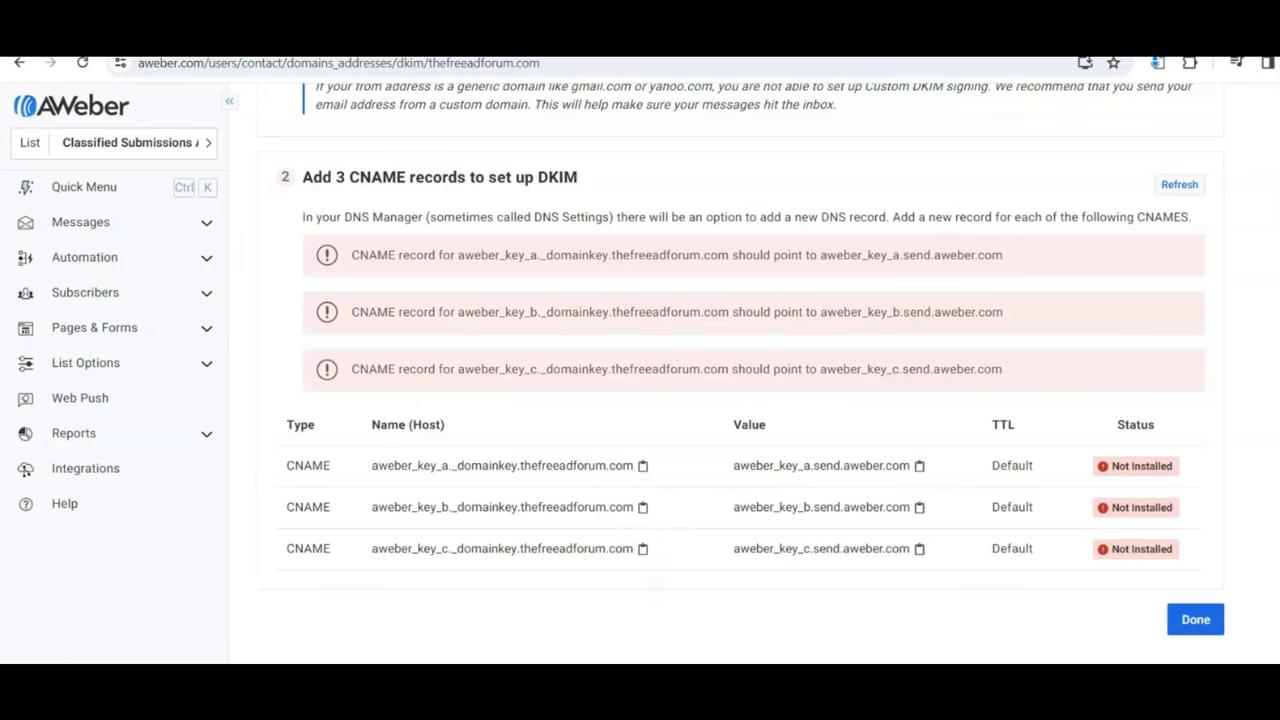
pyautogui.click(470, 615)
pyautogui.scroll(-3, 640, 400)
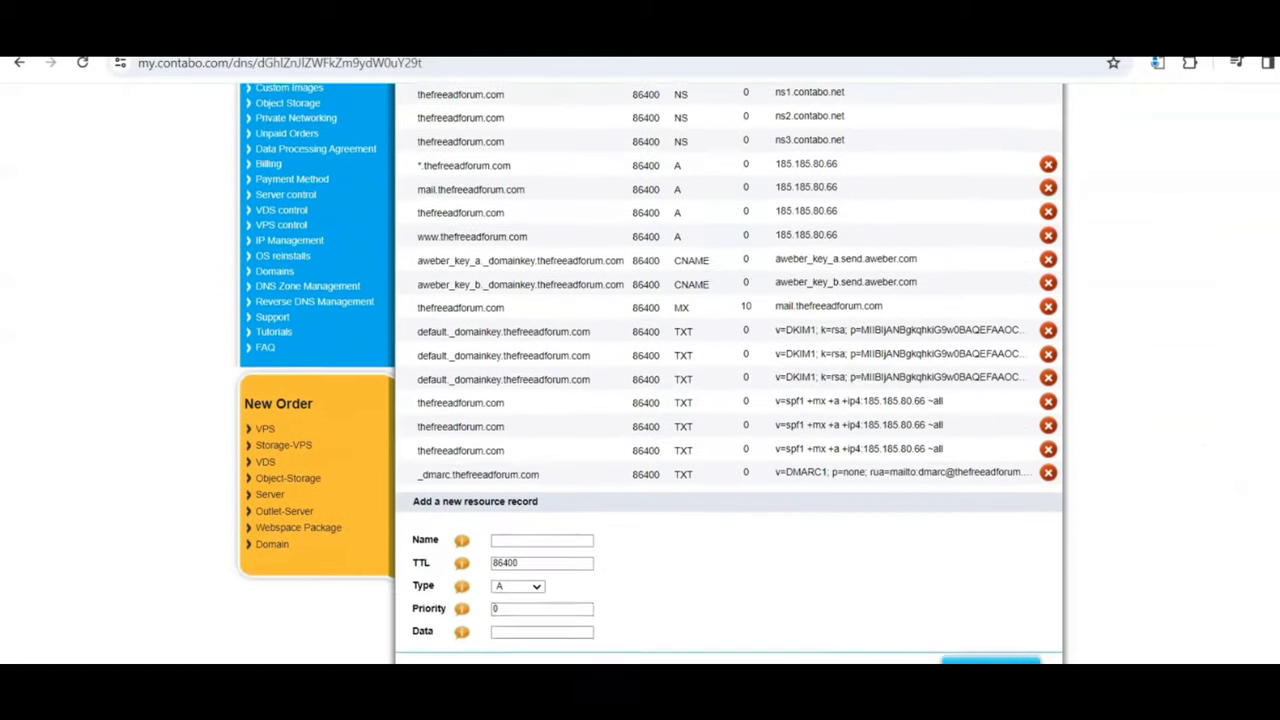
pyautogui.click(541, 537)
pyautogui.hotkey('ctrl', 'v')
pyautogui.click(517, 583)
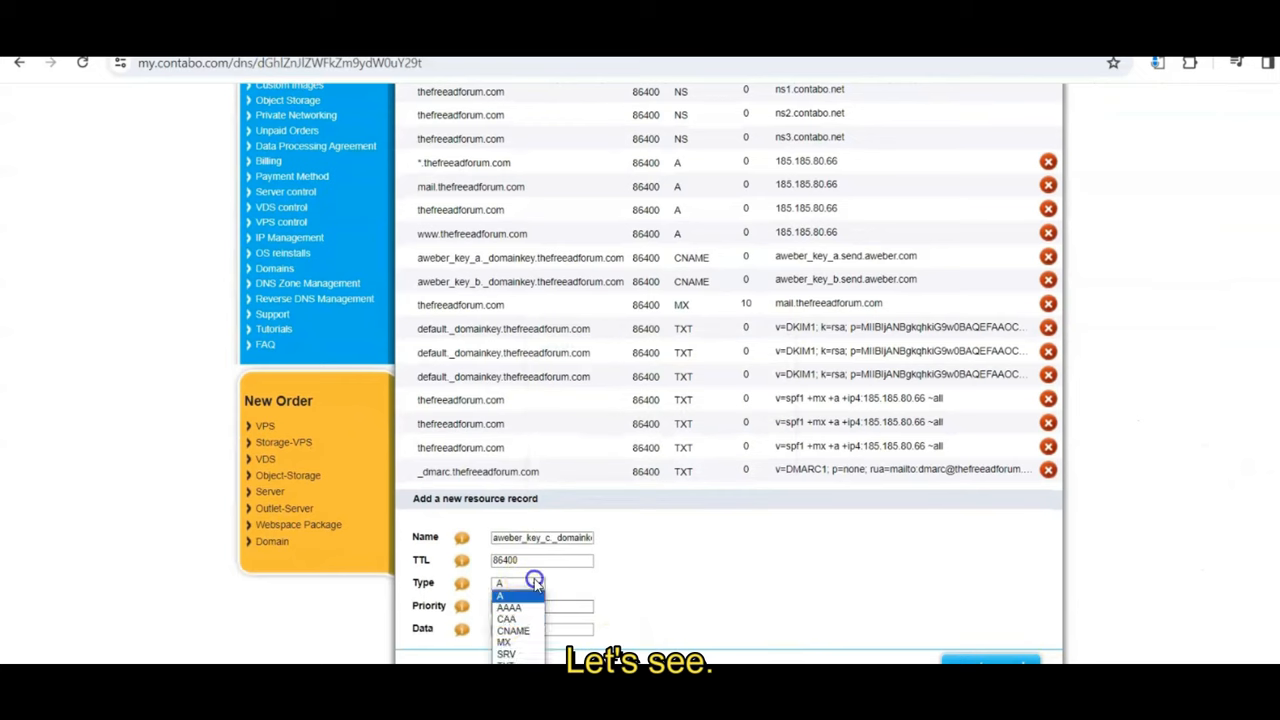
pyautogui.press('Escape')
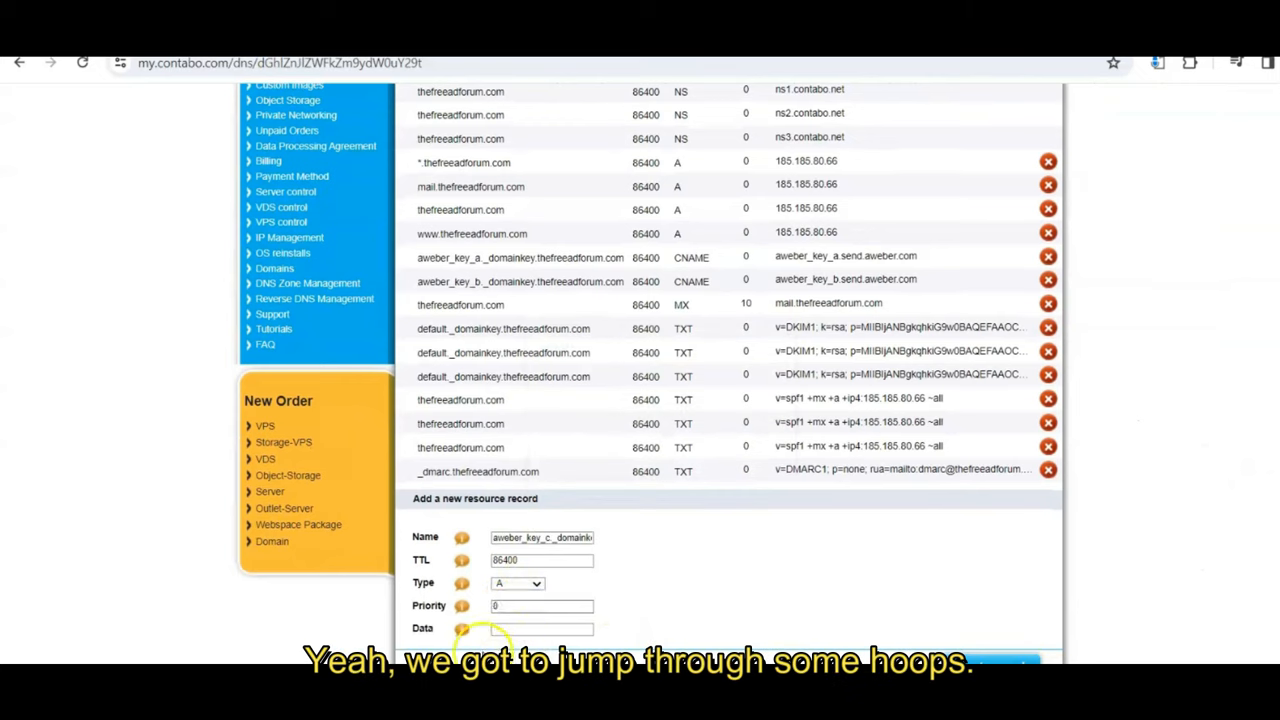
pyautogui.click(534, 583)
pyautogui.click(525, 627)
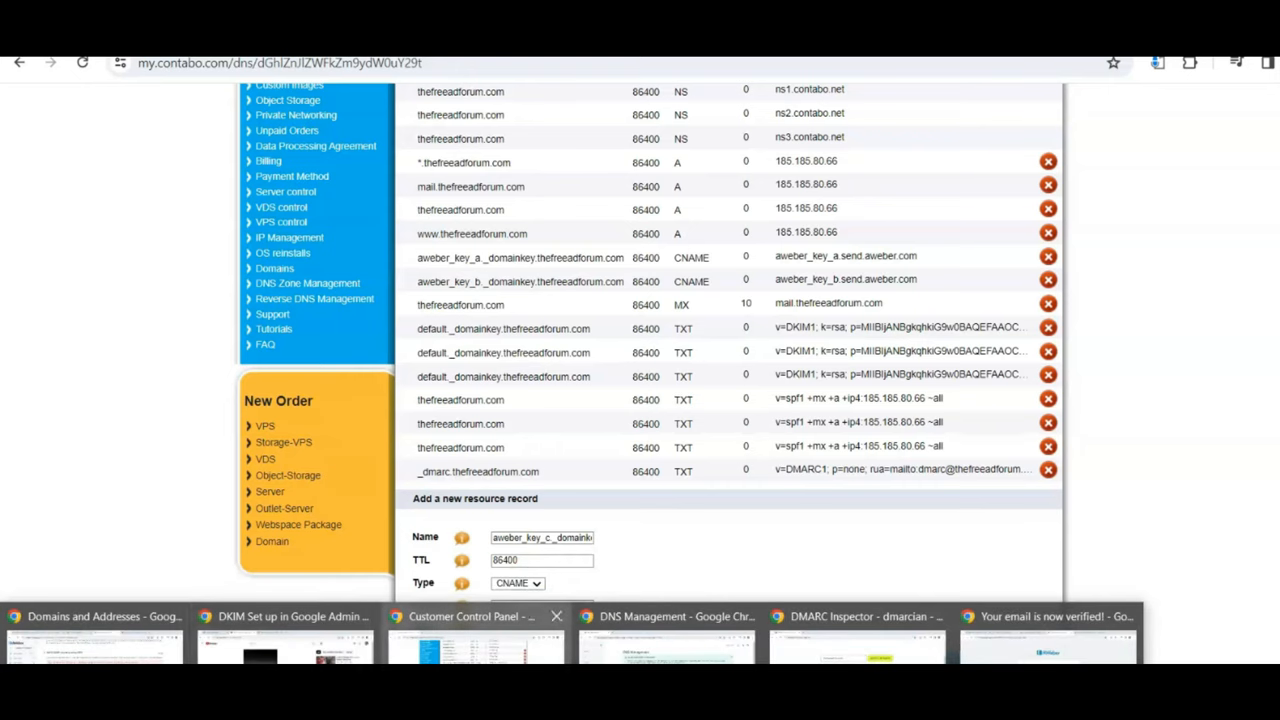
# Step: Copy aweber_key_c.send.aweber.com from AWeber into Data and create the record
pyautogui.click(95, 633)
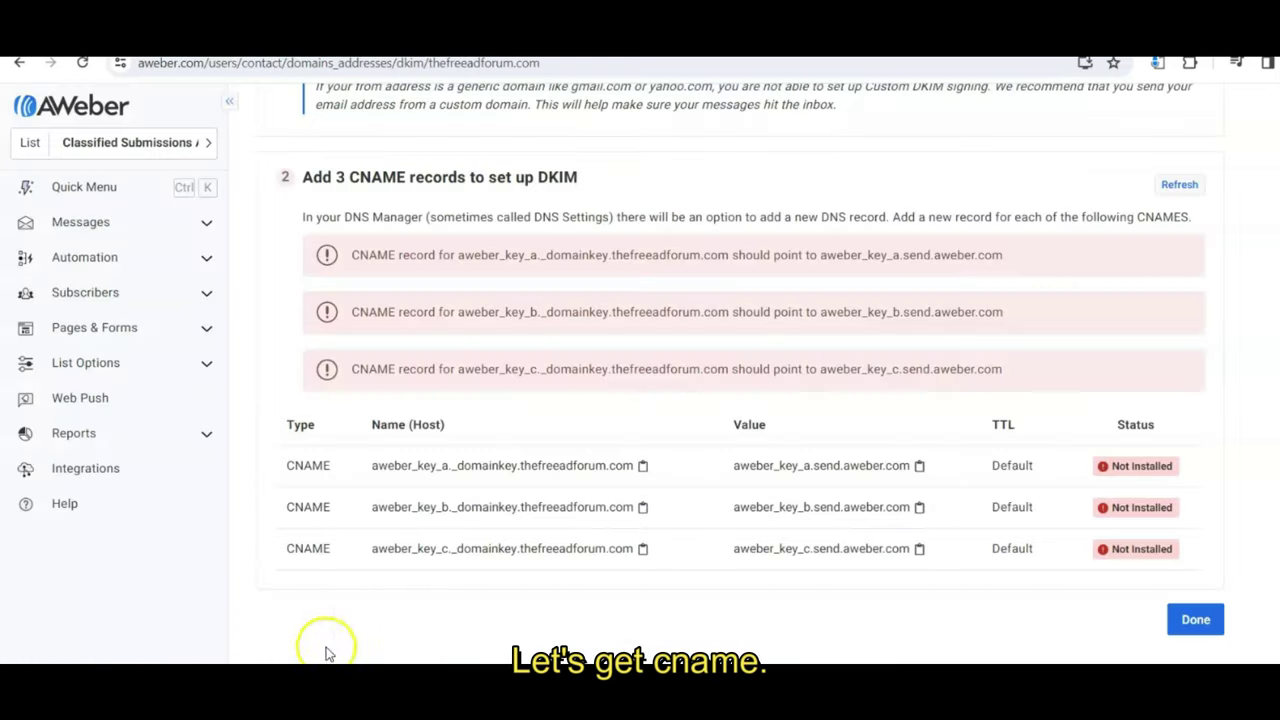
pyautogui.click(919, 548)
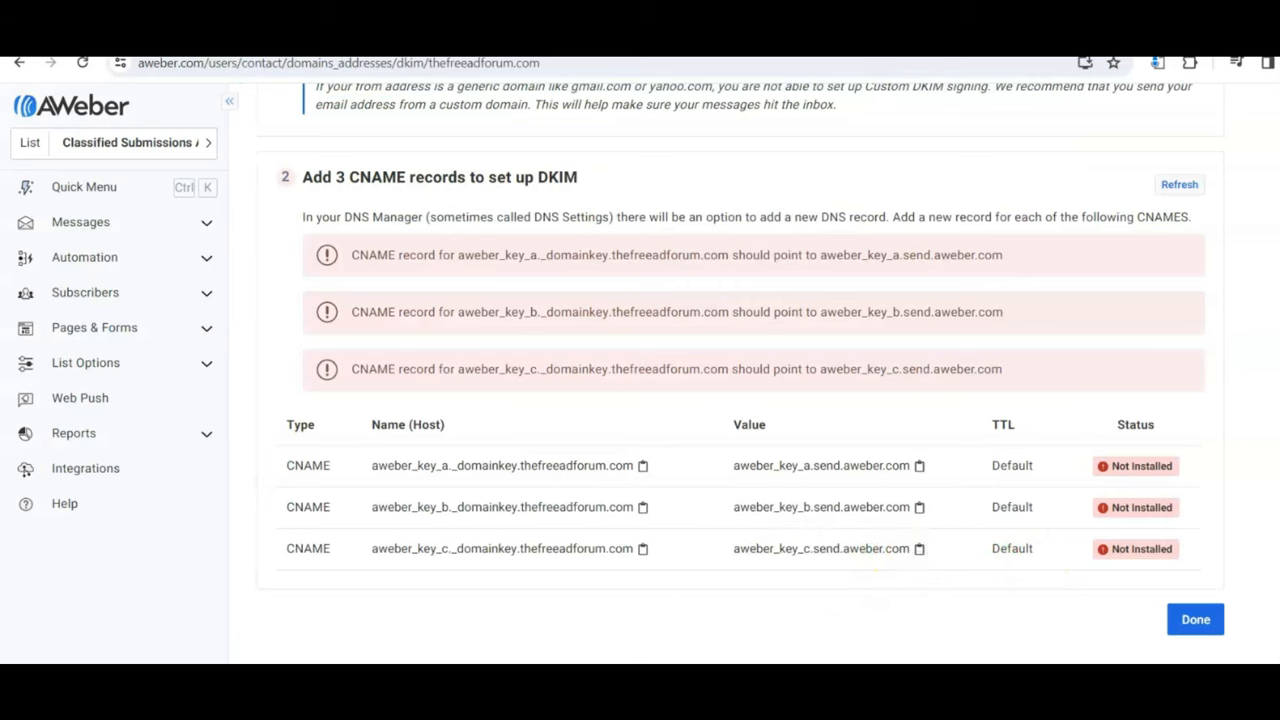
pyautogui.click(480, 640)
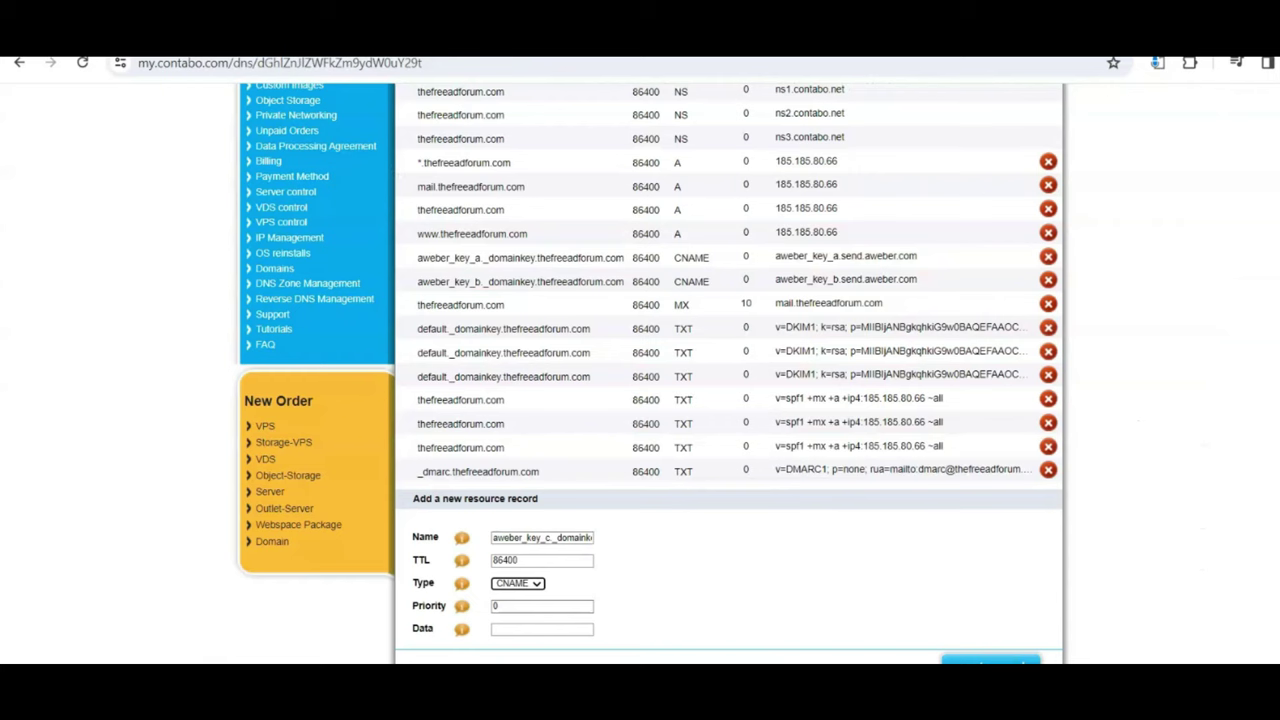
pyautogui.click(510, 630)
pyautogui.hotkey('ctrl', 'v')
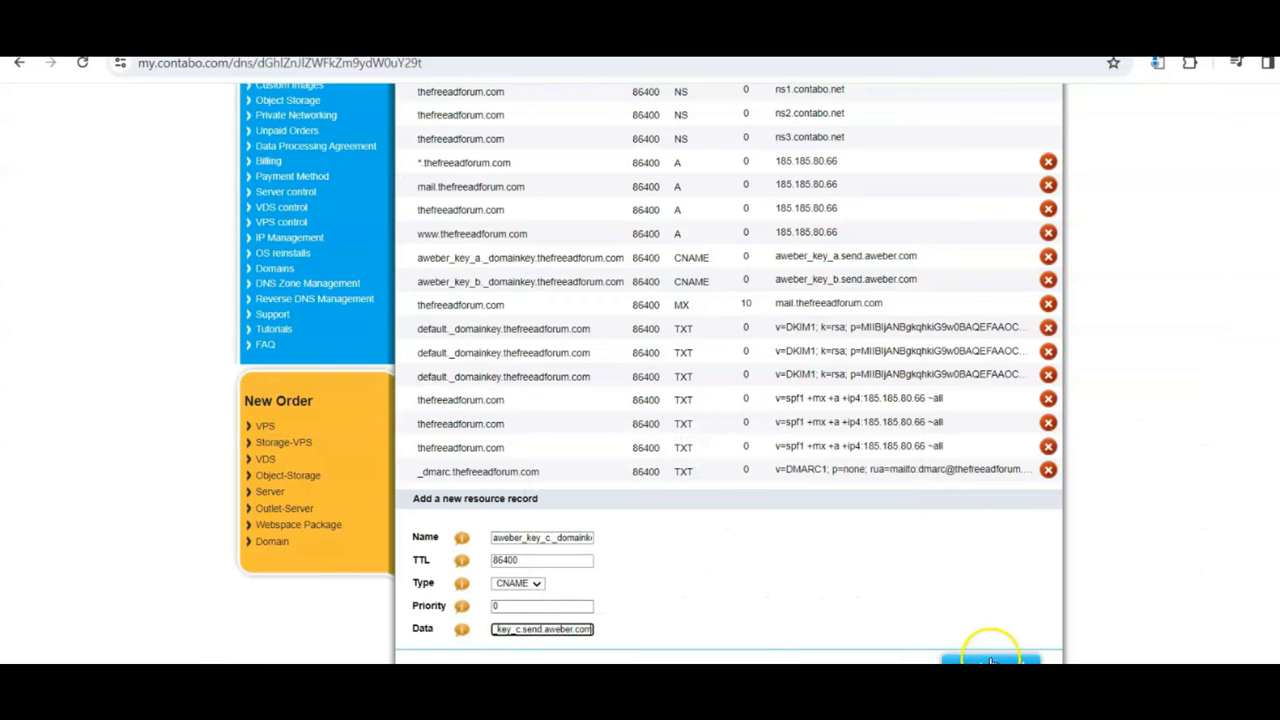
pyautogui.click(990, 660)
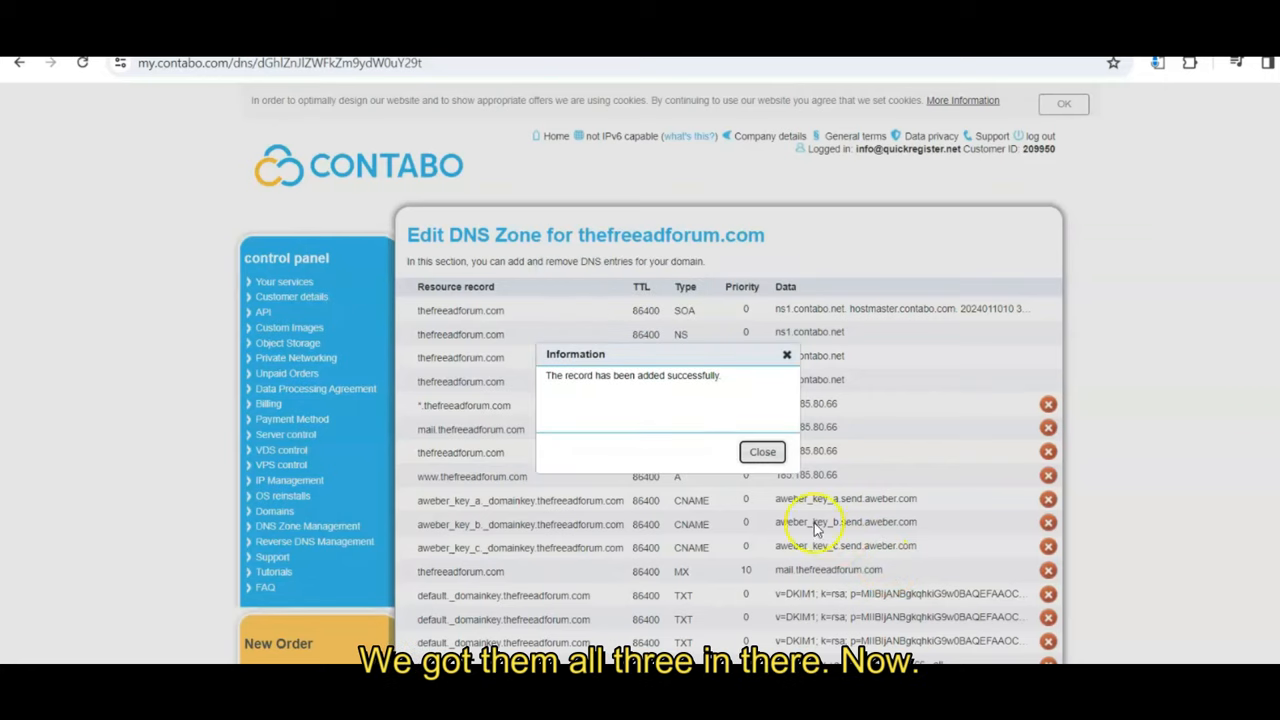
pyautogui.click(763, 452)
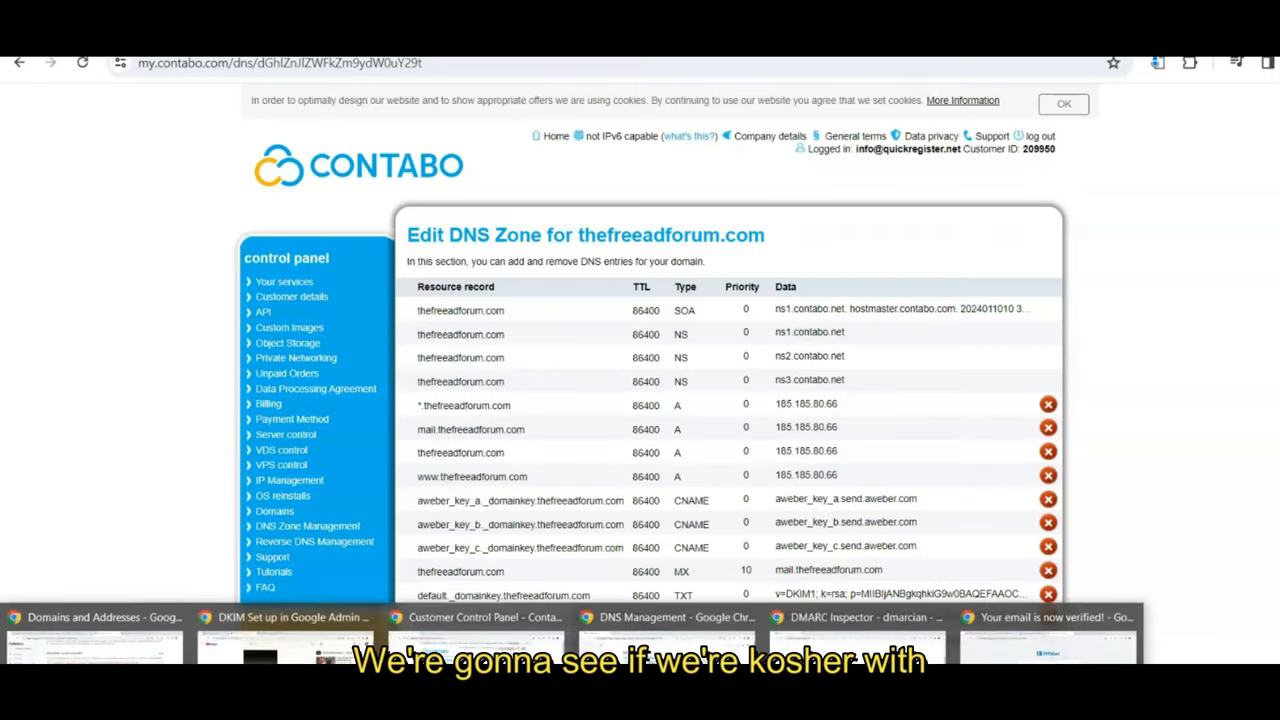
# Step: Return to AWeber's Domains and Addresses and refresh thefreeadforum.com until DKIM shows verified with Custom DKIM ON
pyautogui.click(110, 625)
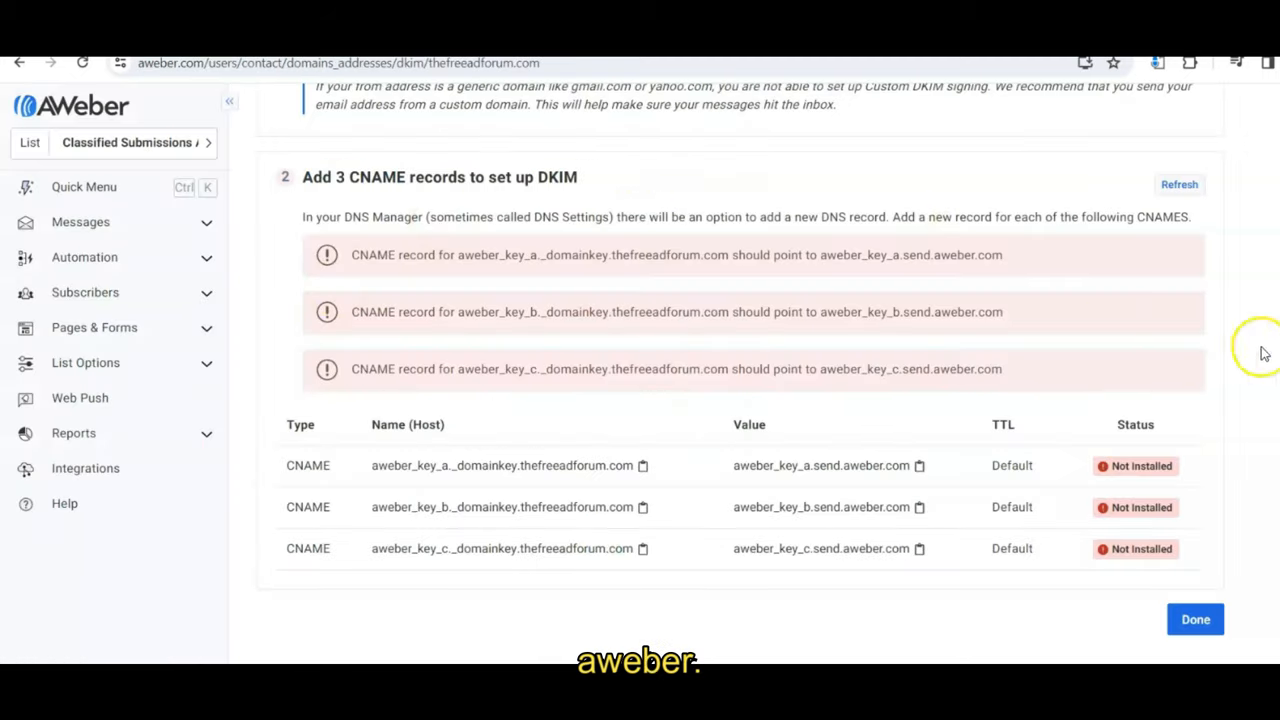
pyautogui.scroll(1, 740, 370)
pyautogui.scroll(2, 740, 370)
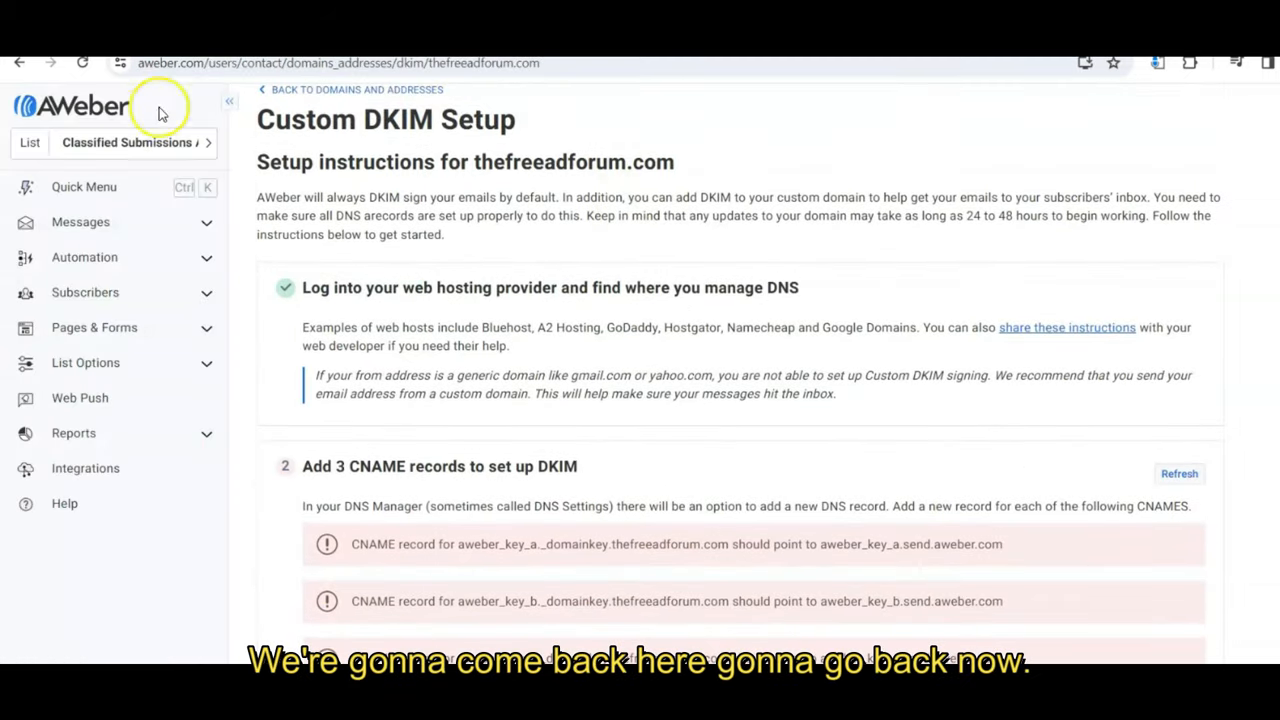
pyautogui.click(20, 63)
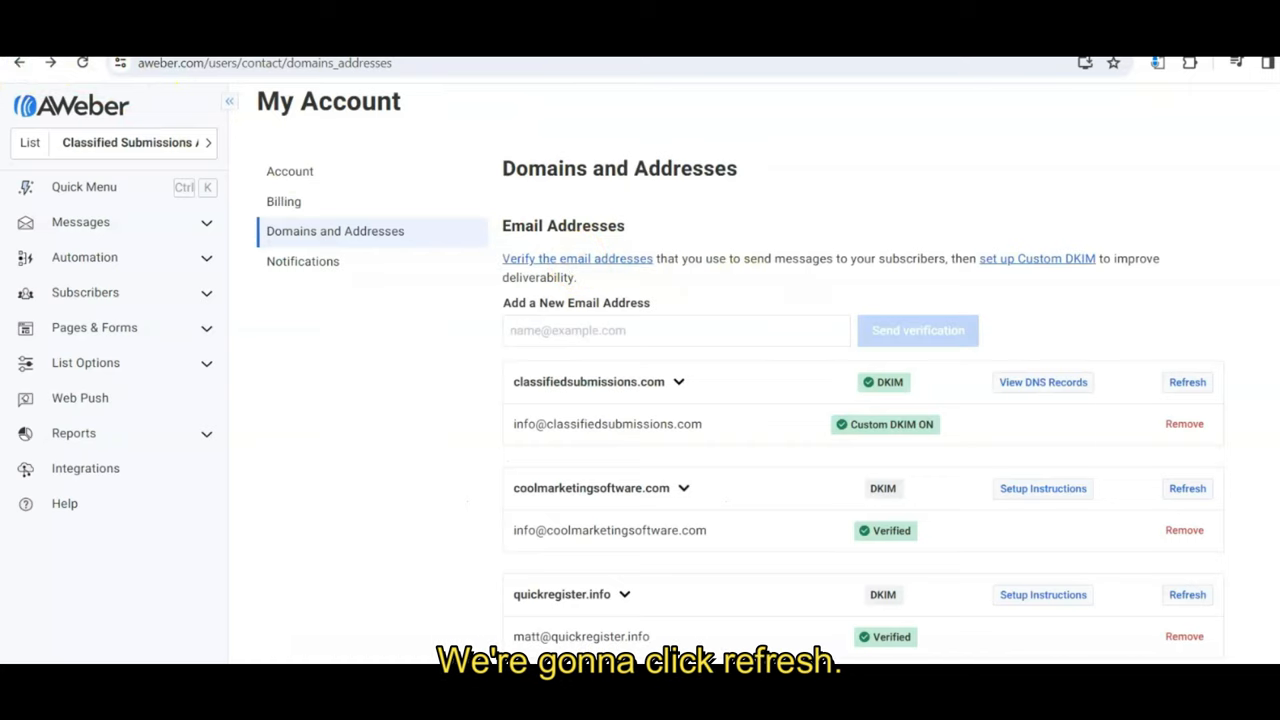
pyautogui.scroll(-3, 860, 450)
pyautogui.scroll(-1, 860, 450)
pyautogui.scroll(-2, 860, 450)
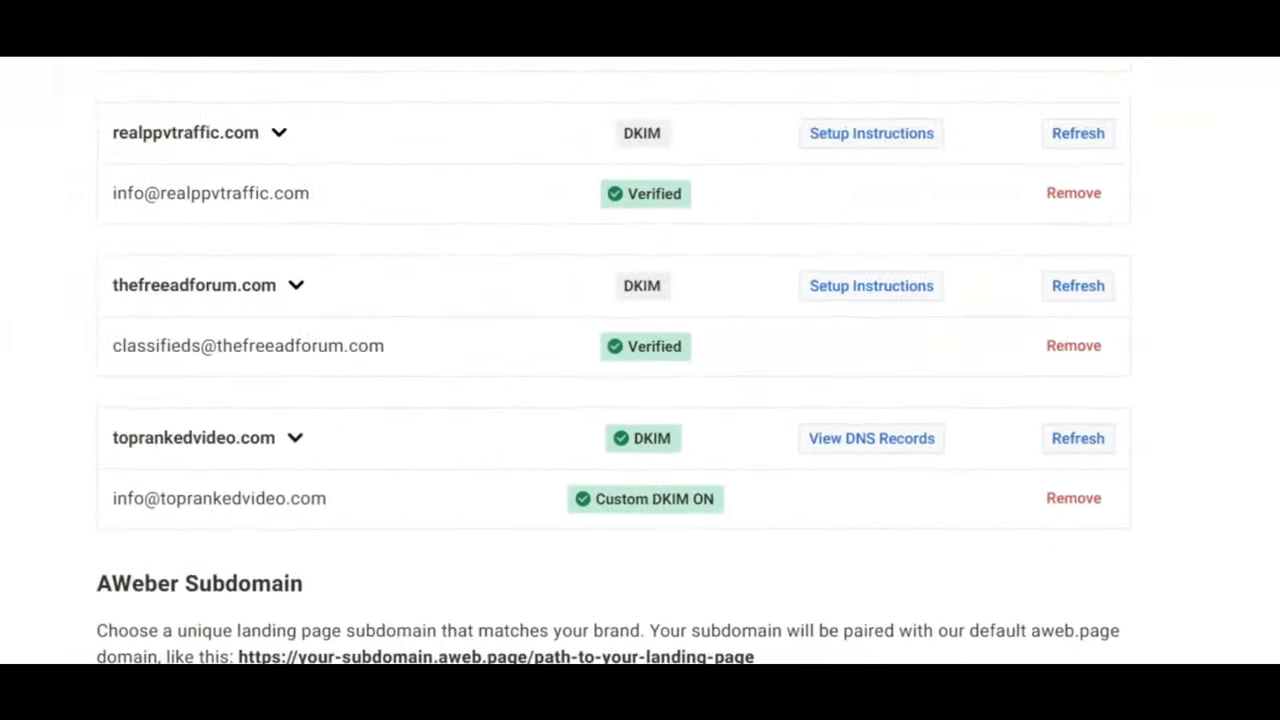
pyautogui.click(1064, 272)
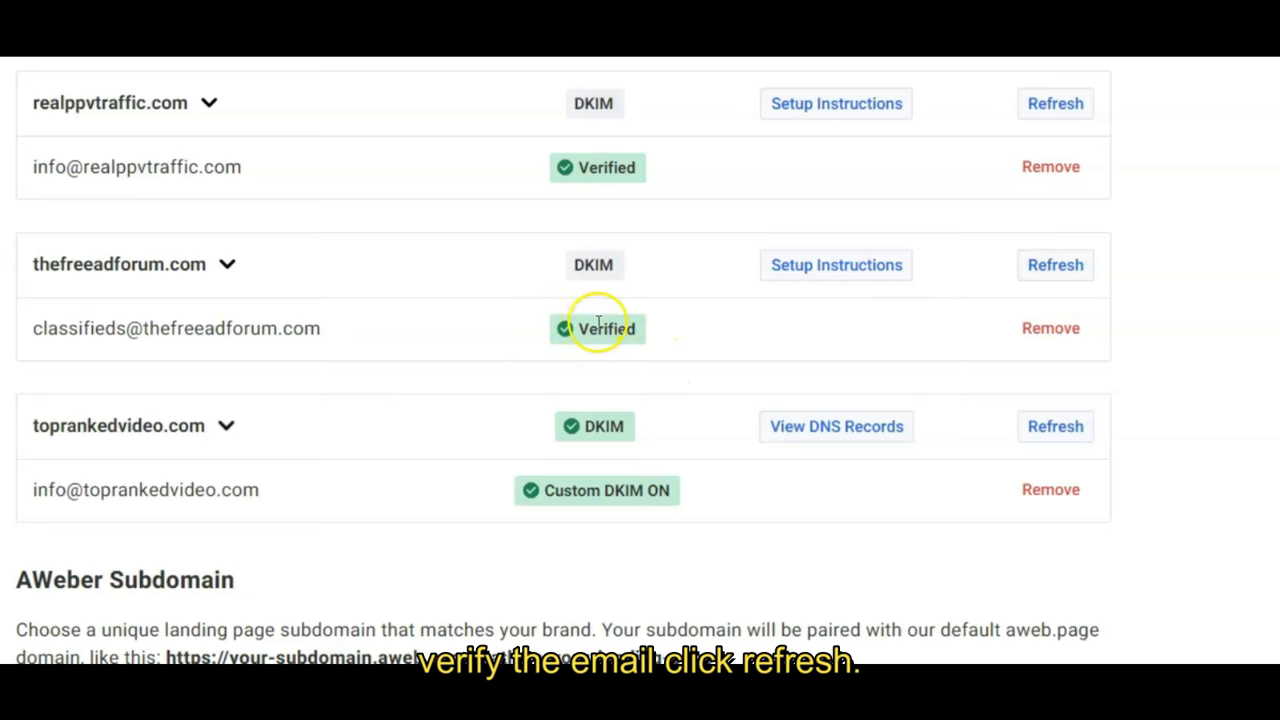
pyautogui.click(1036, 259)
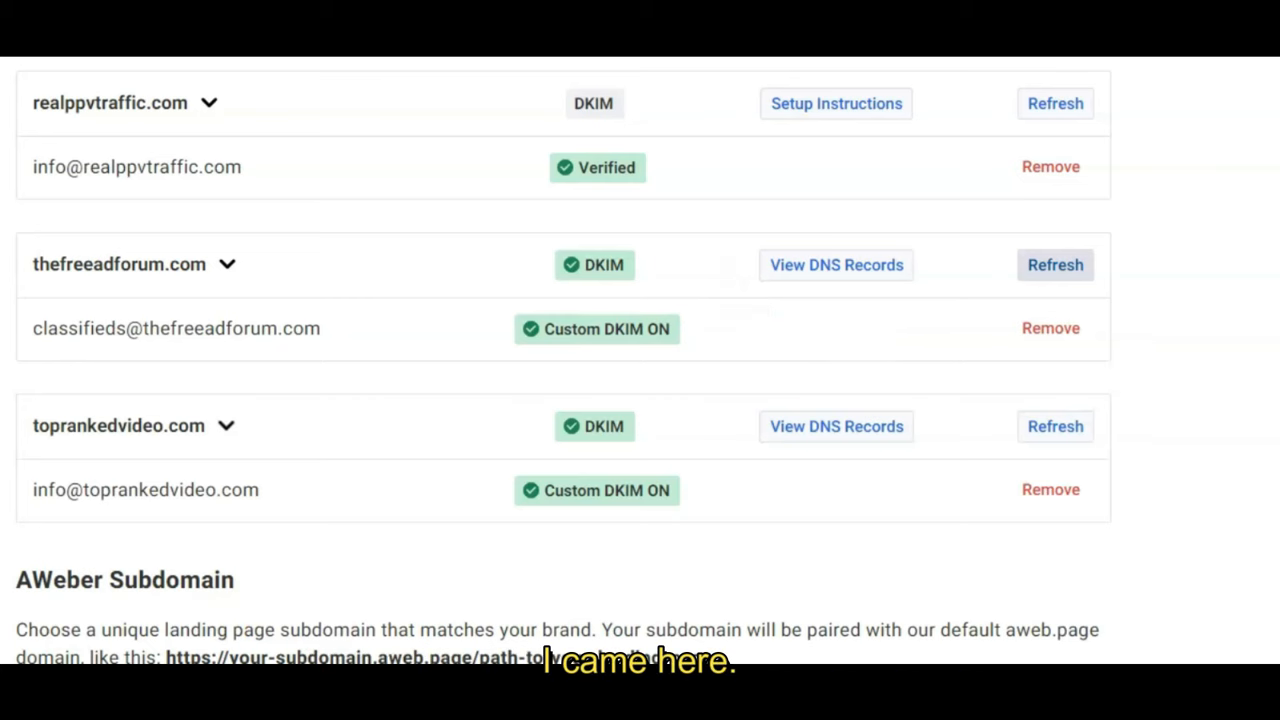
pyautogui.moveTo(243, 190); pyautogui.dragTo(53, 195)
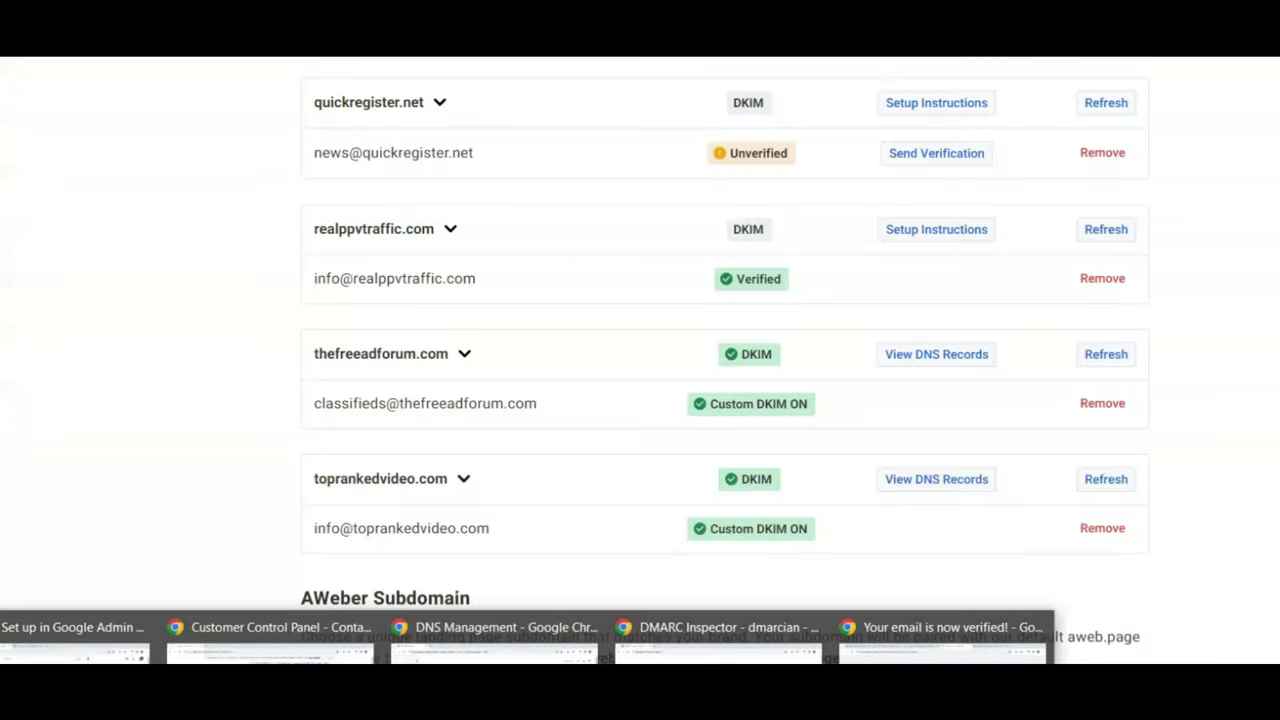
pyautogui.click(943, 640)
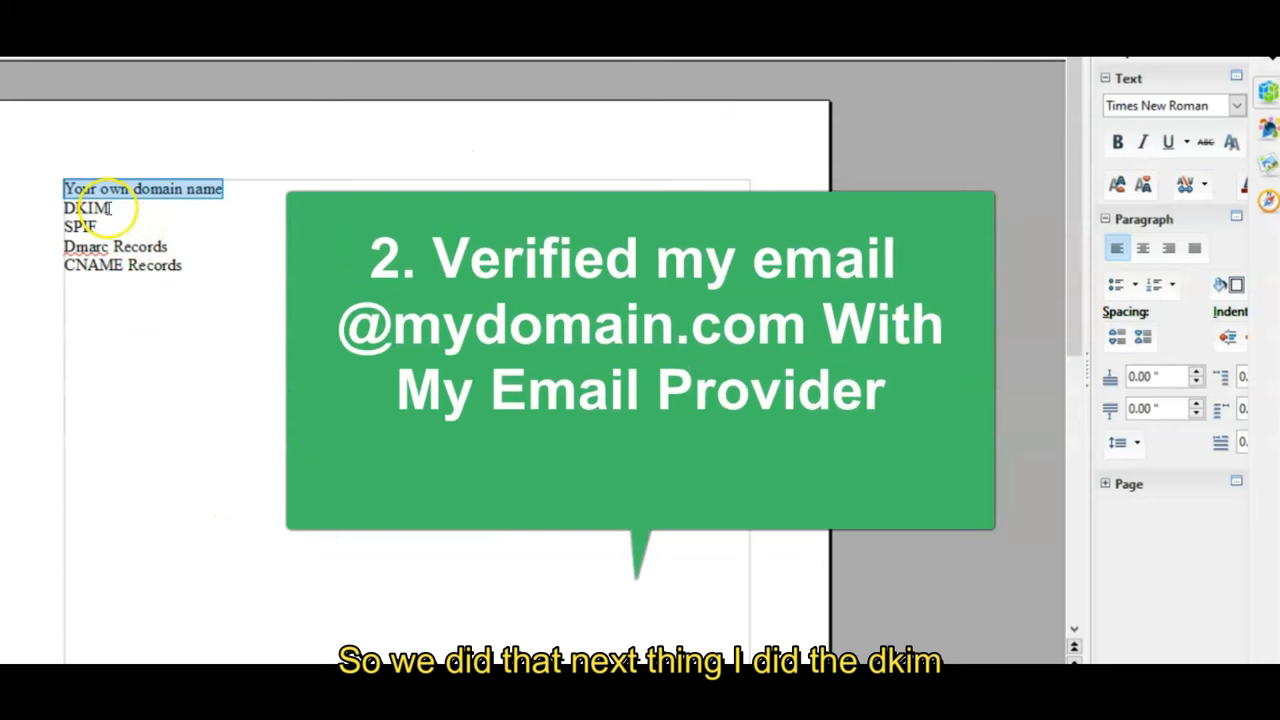
pyautogui.moveTo(112, 207); pyautogui.dragTo(56, 207)
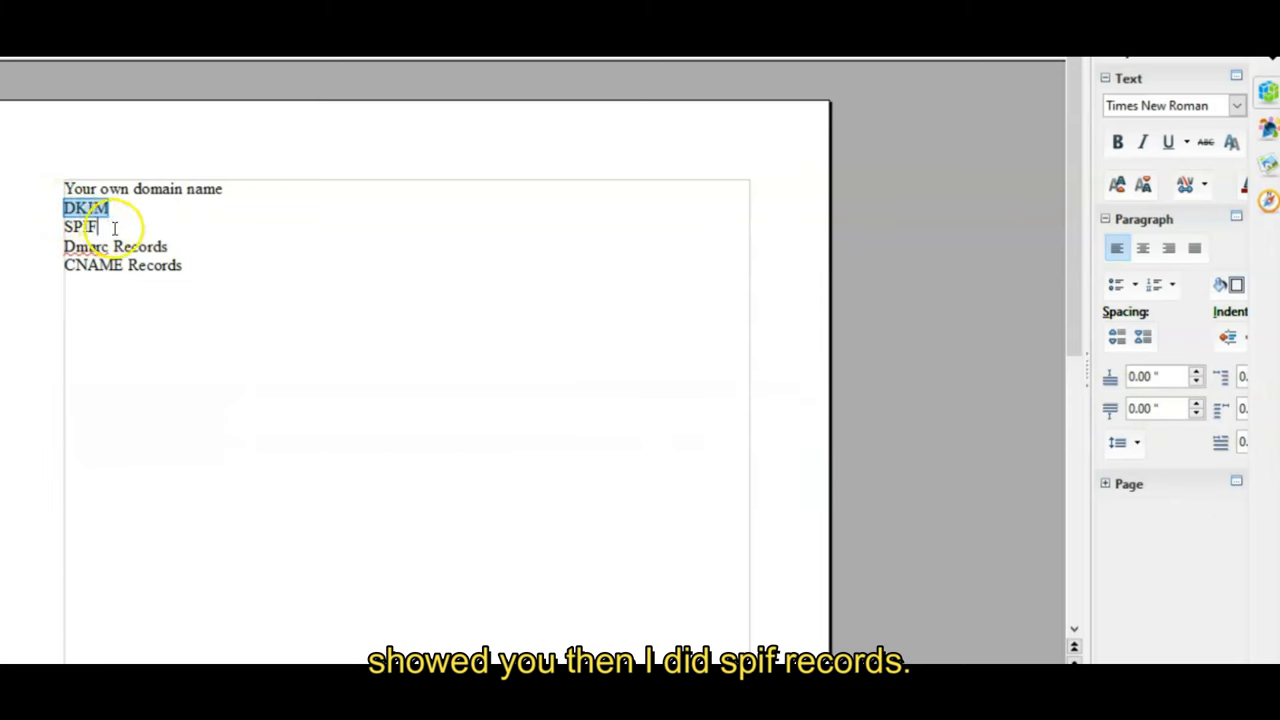
pyautogui.moveTo(98, 227); pyautogui.dragTo(64, 225)
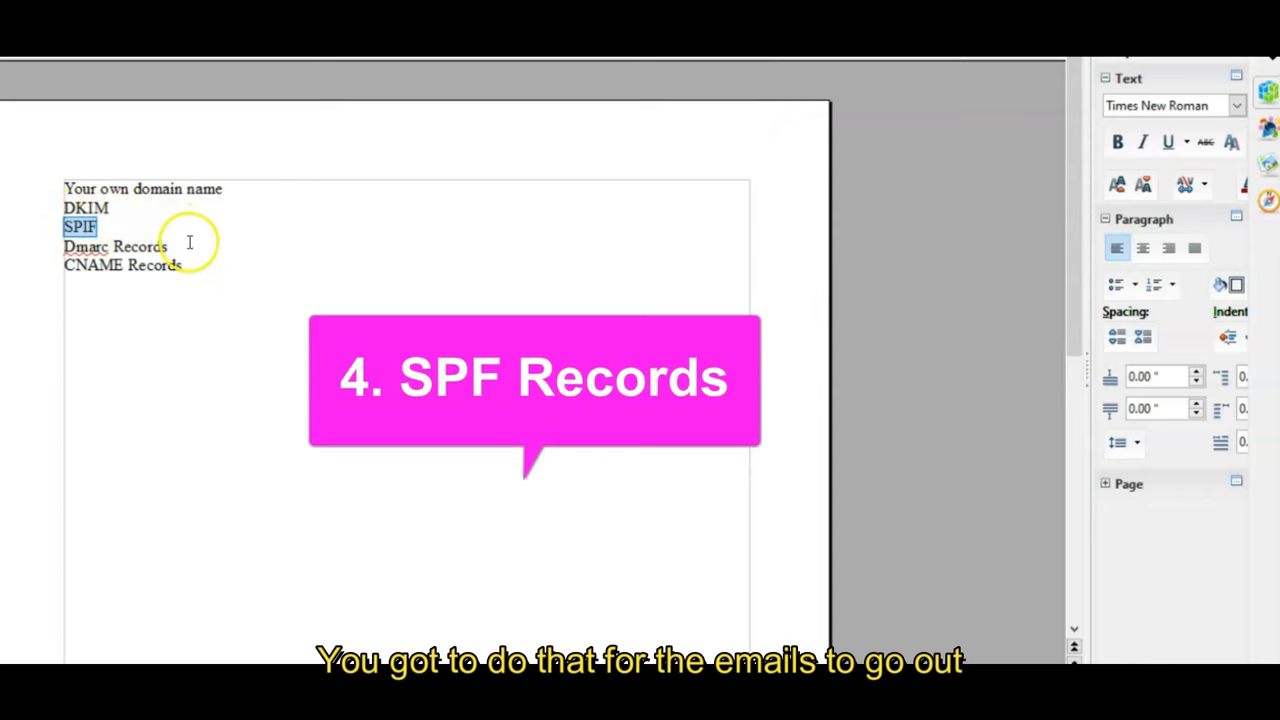
pyautogui.moveTo(189, 245); pyautogui.dragTo(64, 245)
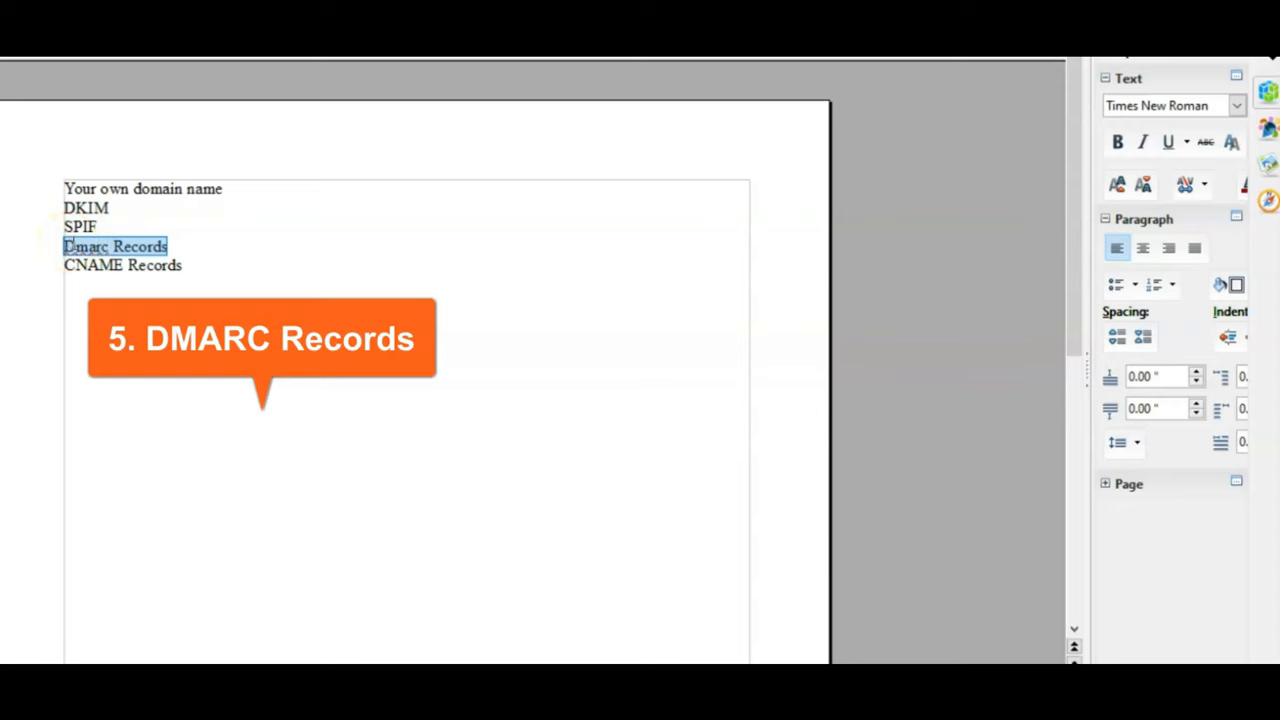
pyautogui.moveTo(181, 266); pyautogui.dragTo(64, 266)
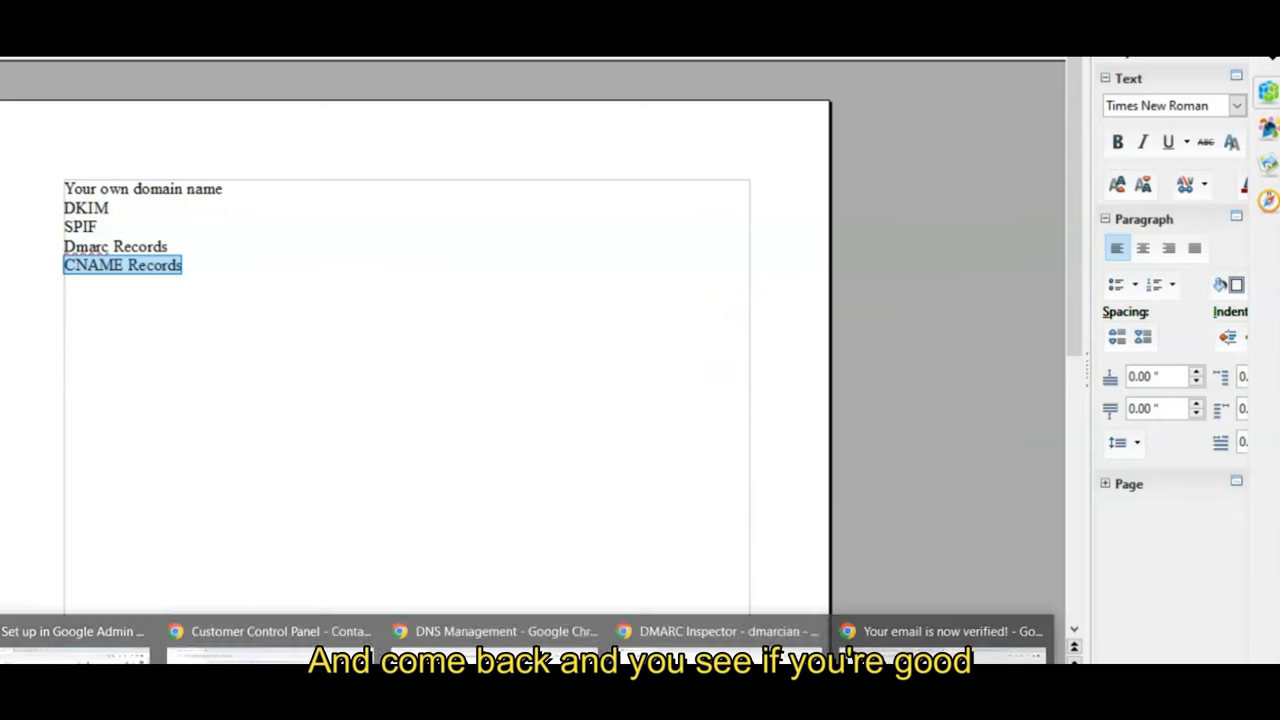
# Step: Highlight the thefreeadforum.com and toprankedvideo.com domains in AWeber's address list, both Custom DKIM ON
pyautogui.click(44, 630)
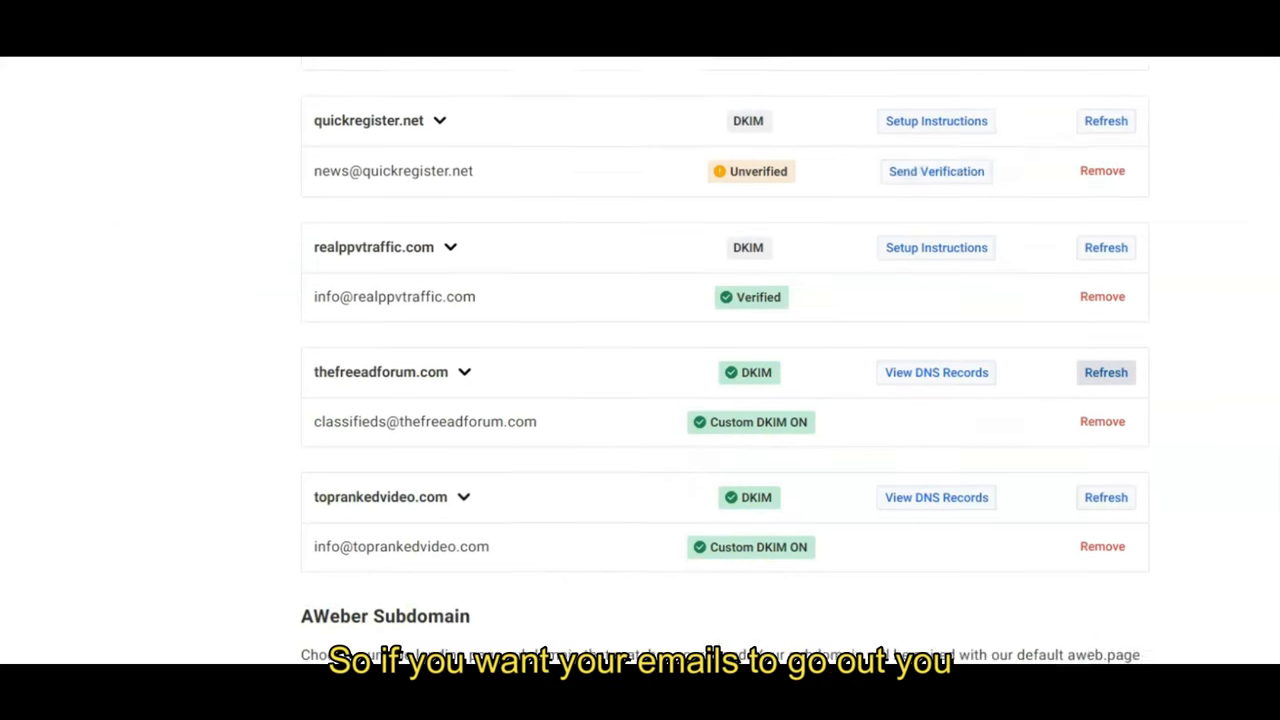
pyautogui.scroll(3, 725, 370)
pyautogui.scroll(-3, 725, 360)
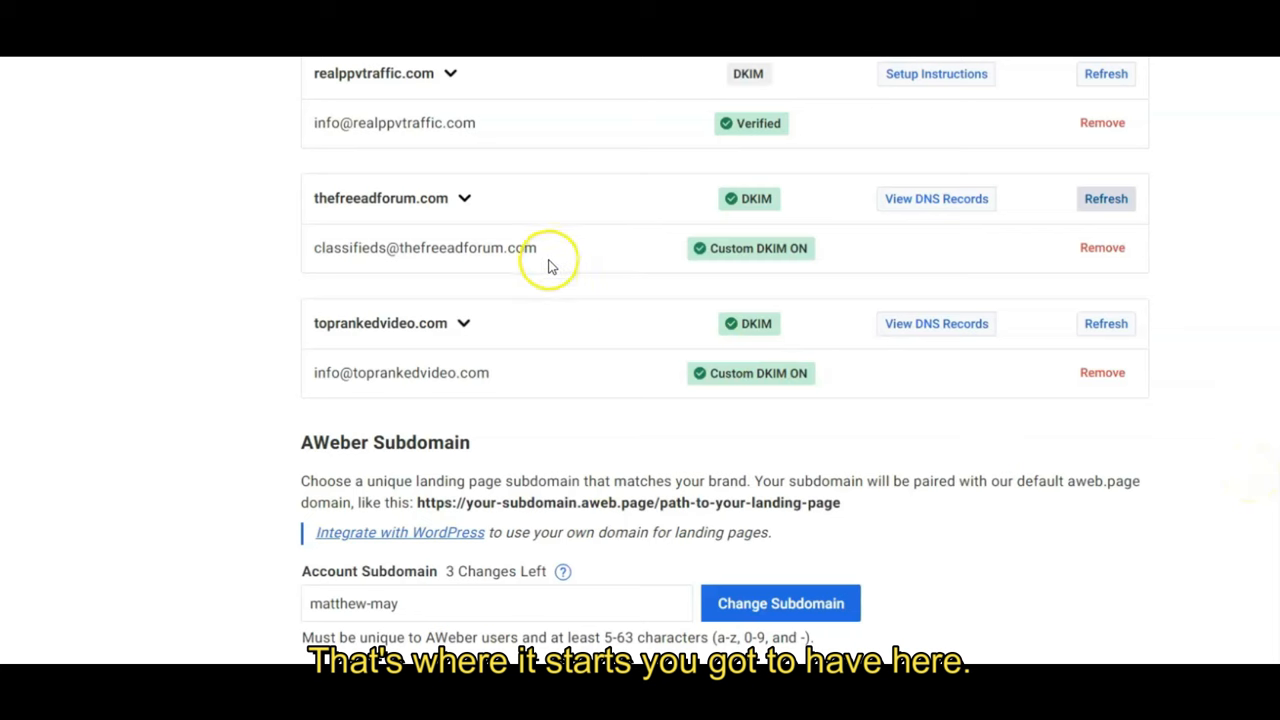
pyautogui.moveTo(538, 248); pyautogui.dragTo(386, 248)
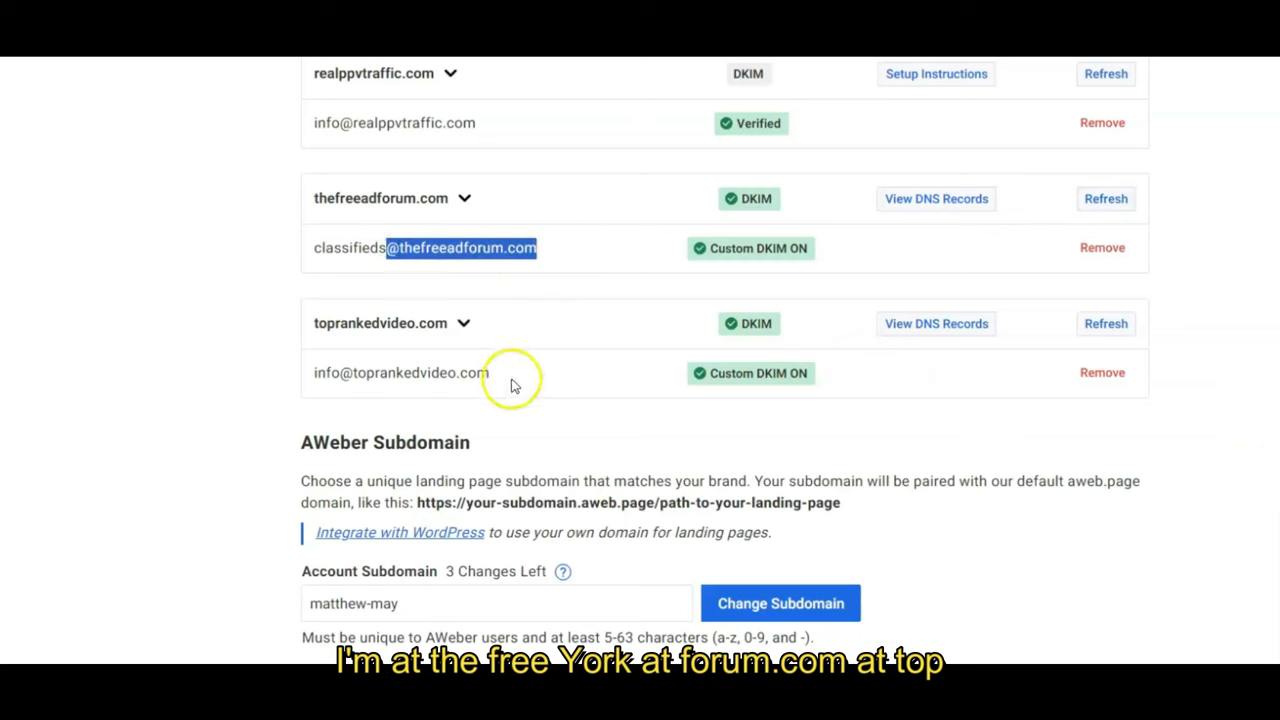
pyautogui.moveTo(490, 373); pyautogui.dragTo(340, 372)
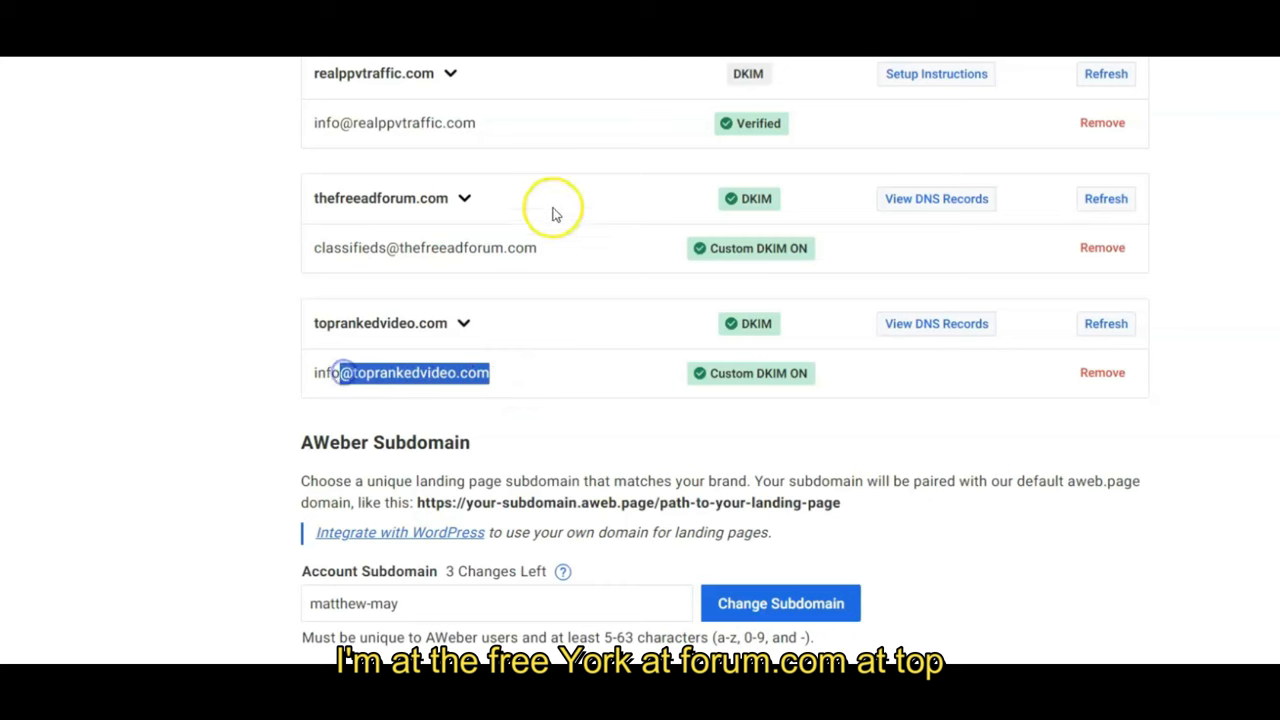